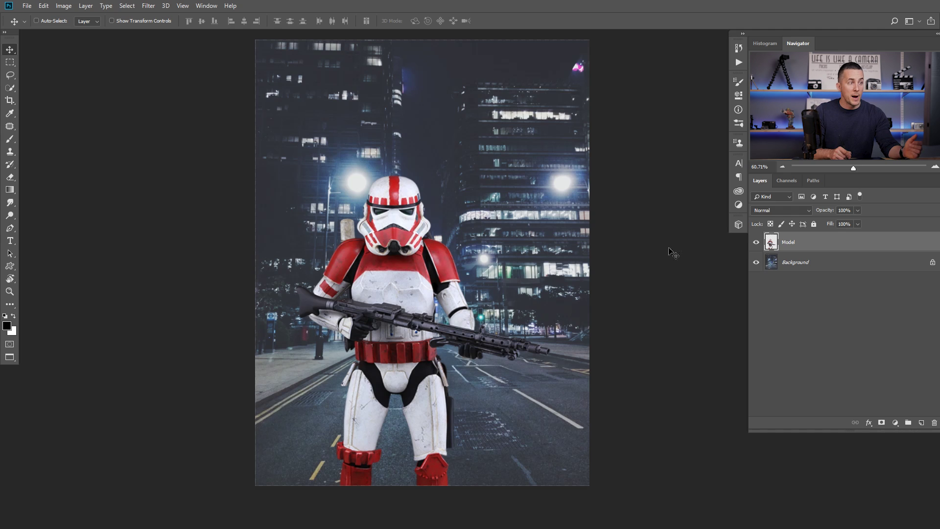
# - Hide the Model layer to examine the lighting in the street background, and show it again
pyautogui.click(755, 241)
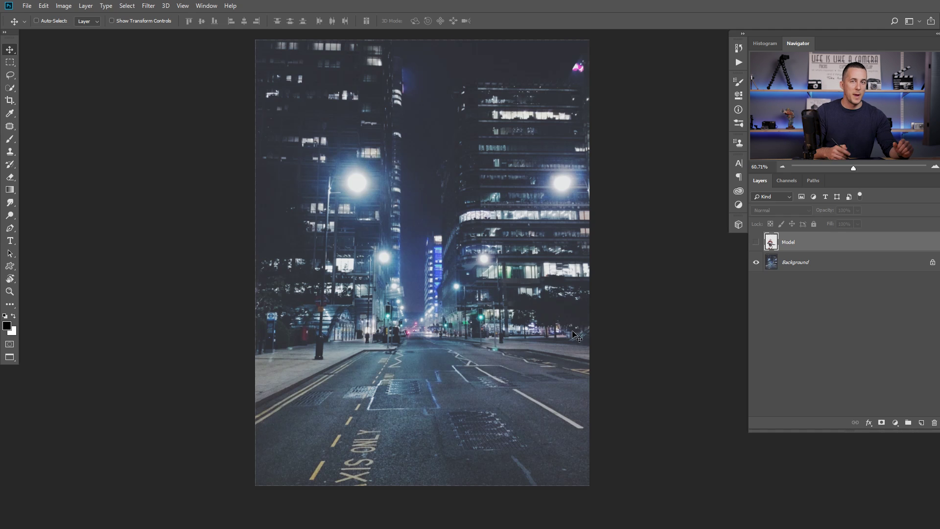
pyautogui.click(756, 242)
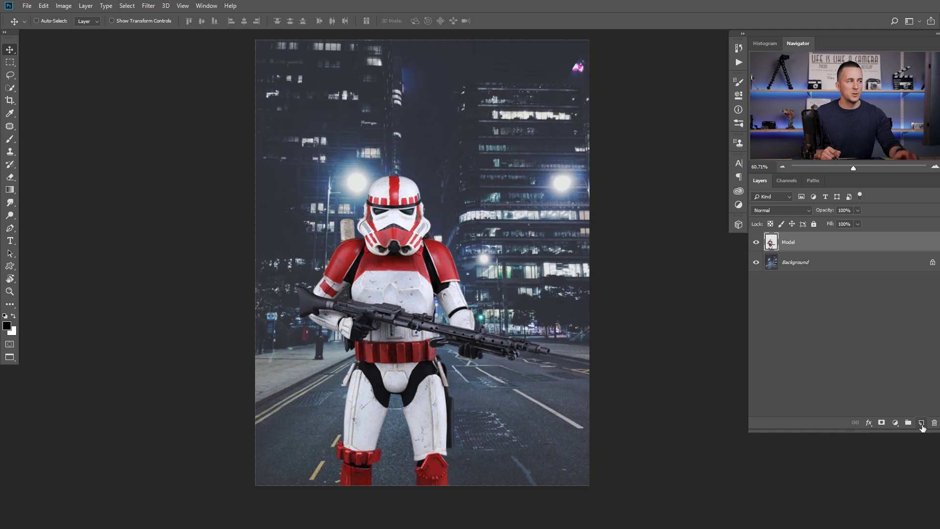
# - Try darkening the trooper with a black-filled layer clipped to the Model layer at reduced opacity, and delete that layer
pyautogui.click(921, 423)
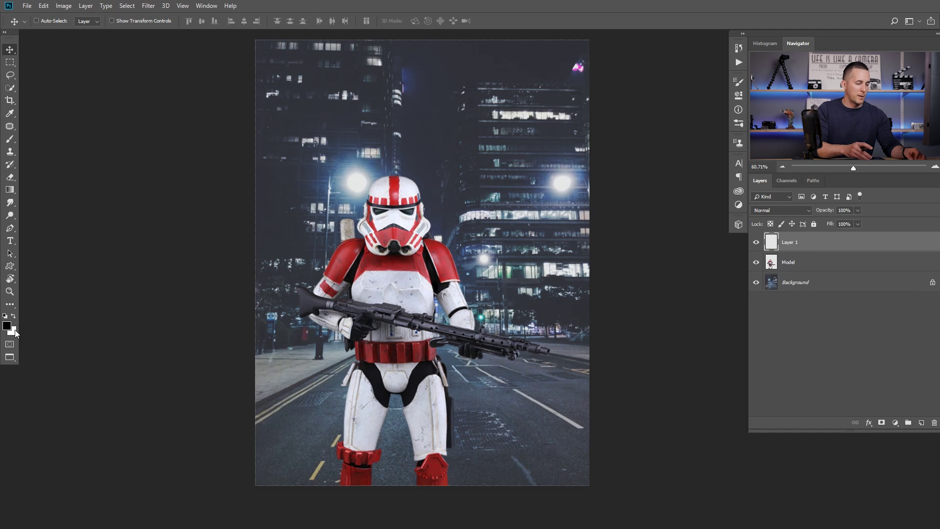
pyautogui.hotkey('alt', 'BackSpace')
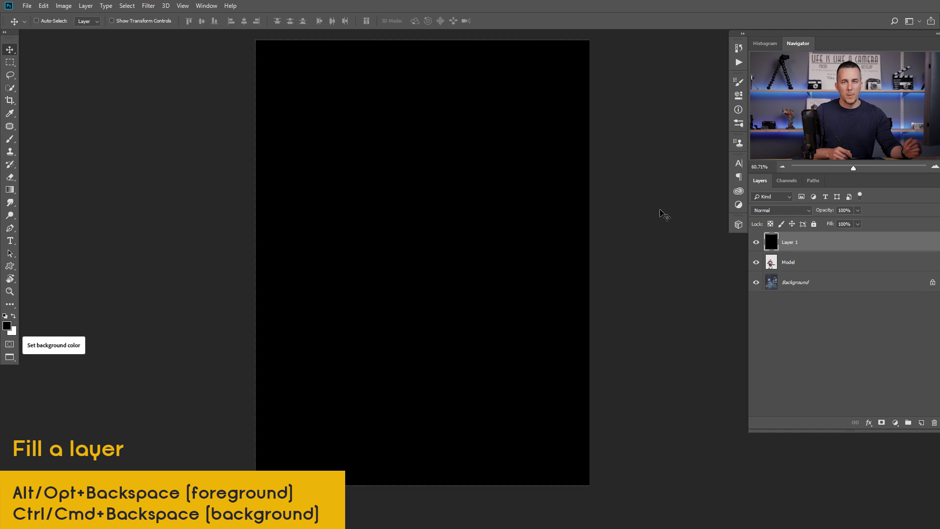
pyautogui.keyDown('alt'); pyautogui.click(788, 253); pyautogui.keyUp('alt')
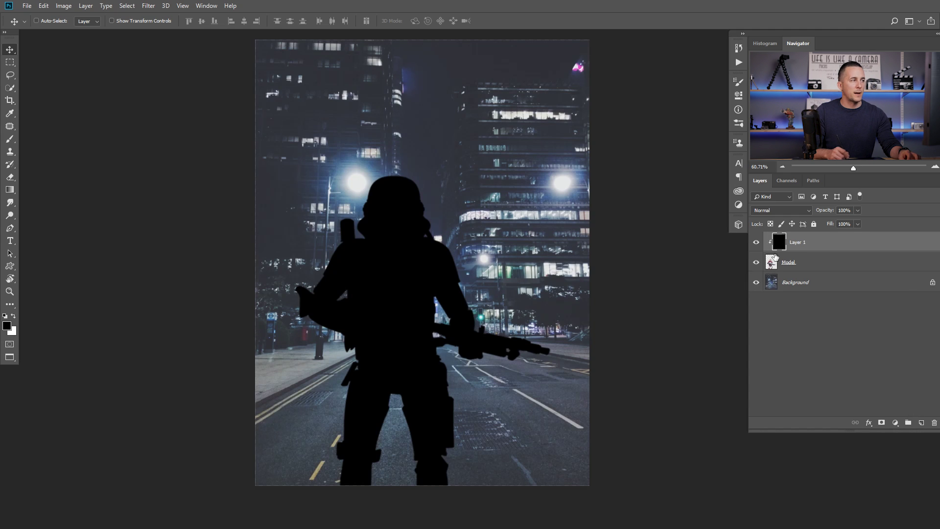
pyautogui.moveTo(830, 211); pyautogui.dragTo(815, 213)
pyautogui.moveTo(779, 242); pyautogui.dragTo(935, 423)
# - Add an Exposure adjustment layer clipped to the Model layer, with Exposure set to -3.71
pyautogui.click(894, 421)
pyautogui.click(876, 312)
pyautogui.click(658, 269)
pyautogui.moveTo(650, 135); pyautogui.dragTo(617, 139)
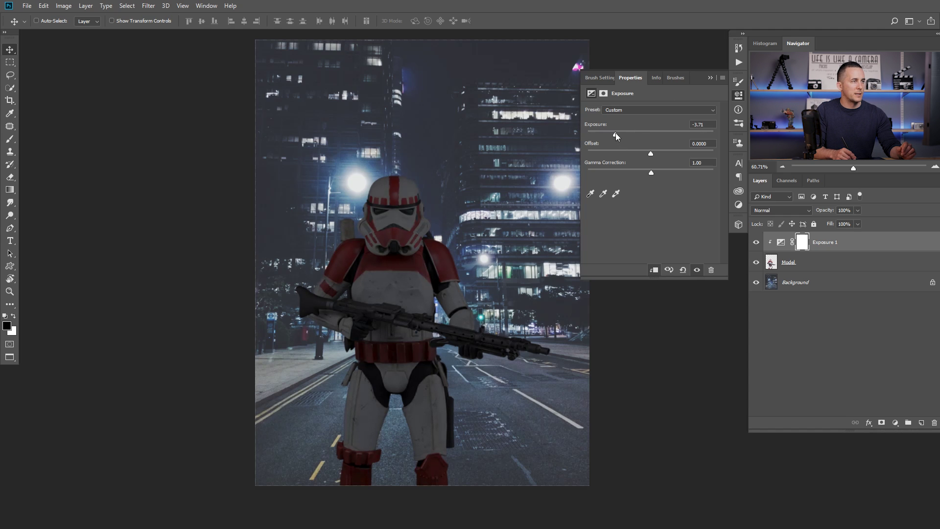
pyautogui.click(710, 77)
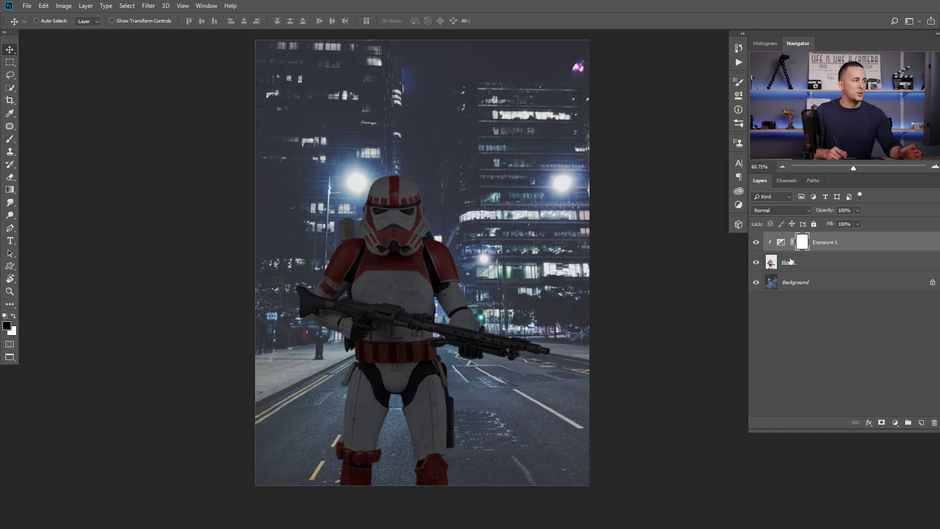
# - Set up a soft round brush with 24% hardness and 100% opacity
pyautogui.press('b')
pyautogui.rightClick(380, 262)
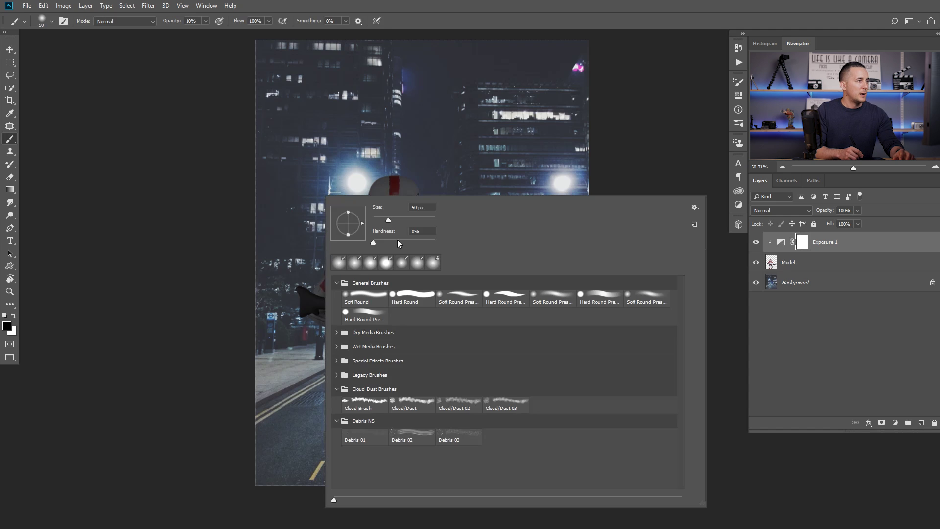
pyautogui.moveTo(373, 243); pyautogui.dragTo(381, 242)
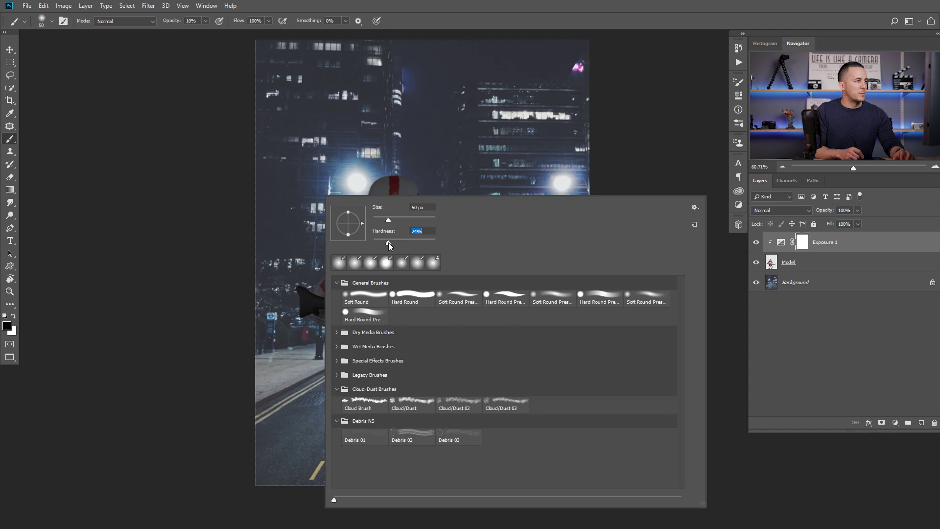
pyautogui.press('Return')
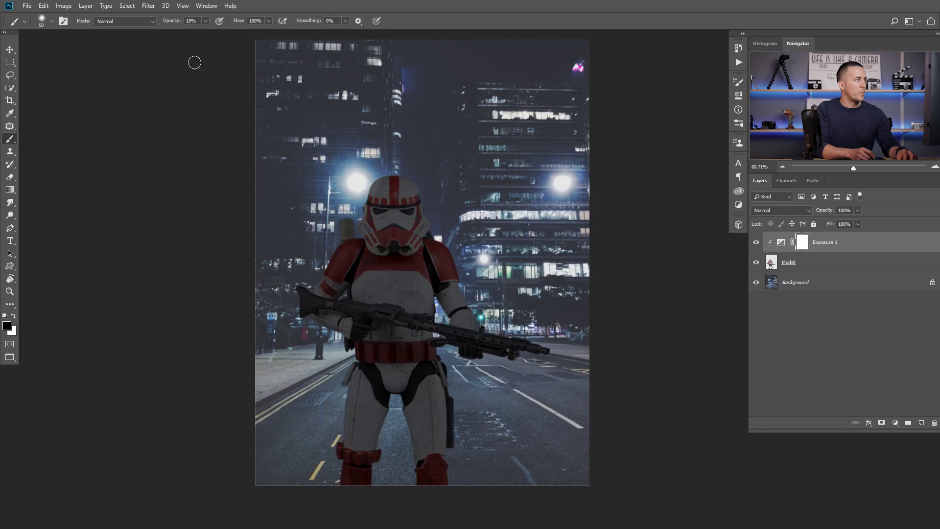
pyautogui.moveTo(176, 22); pyautogui.dragTo(231, 22)
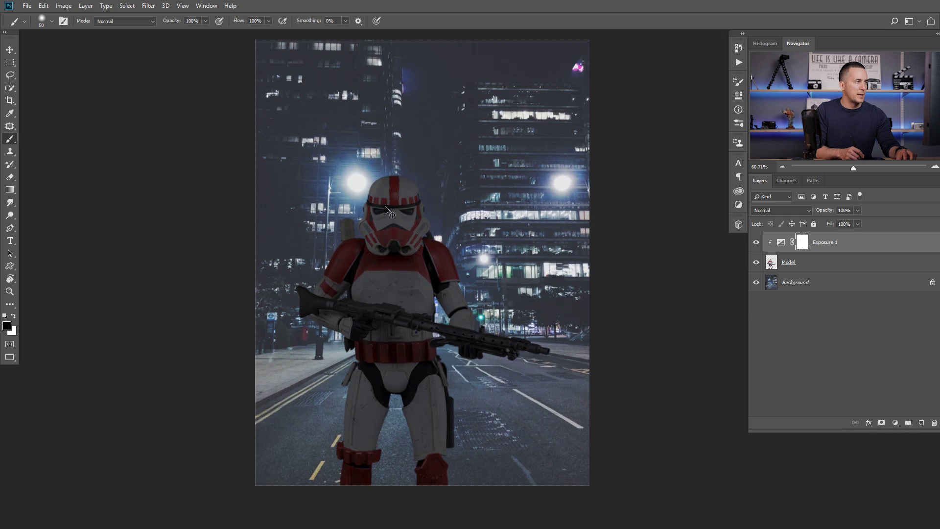
# - Try painting freehand rim light along the trooper's outline on the Exposure mask, and refill the mask with white
pyautogui.moveTo(389, 173)
pyautogui.mouseDown()
pyautogui.moveTo(423, 194)
pyautogui.moveTo(492, 335)
pyautogui.mouseUp()
pyautogui.moveTo(355, 235)
pyautogui.mouseDown()
pyautogui.moveTo(336, 245)
pyautogui.moveTo(321, 280)
pyautogui.moveTo(347, 236)
pyautogui.mouseUp()
pyautogui.press('x')
pyautogui.press('x')
pyautogui.moveTo(324, 265)
pyautogui.mouseDown()
pyautogui.moveTo(304, 299)
pyautogui.moveTo(351, 344)
pyautogui.moveTo(350, 489)
pyautogui.mouseUp()
pyautogui.moveTo(448, 386); pyautogui.dragTo(457, 450)
pyautogui.press('x')
pyautogui.moveTo(362, 378)
pyautogui.mouseDown()
pyautogui.moveTo(363, 510)
pyautogui.moveTo(359, 485)
pyautogui.mouseUp()
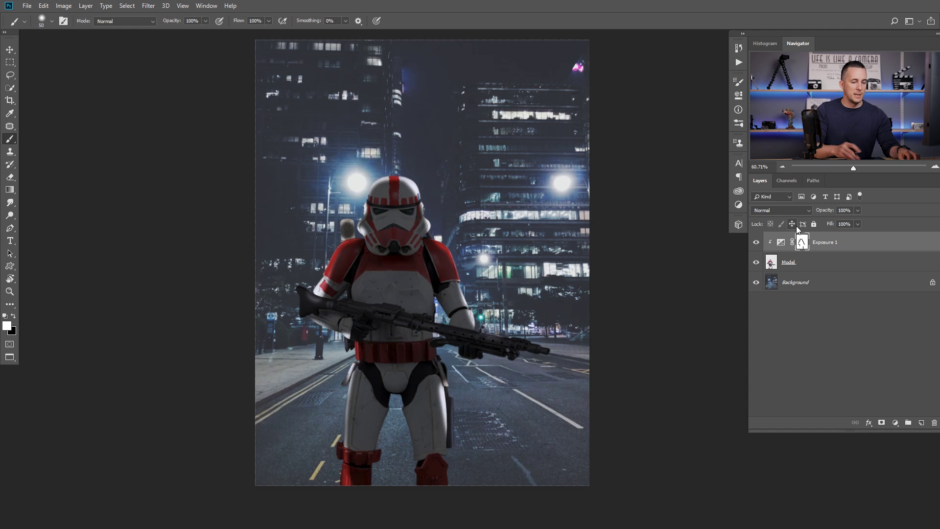
pyautogui.hotkey('alt', 'BackSpace')
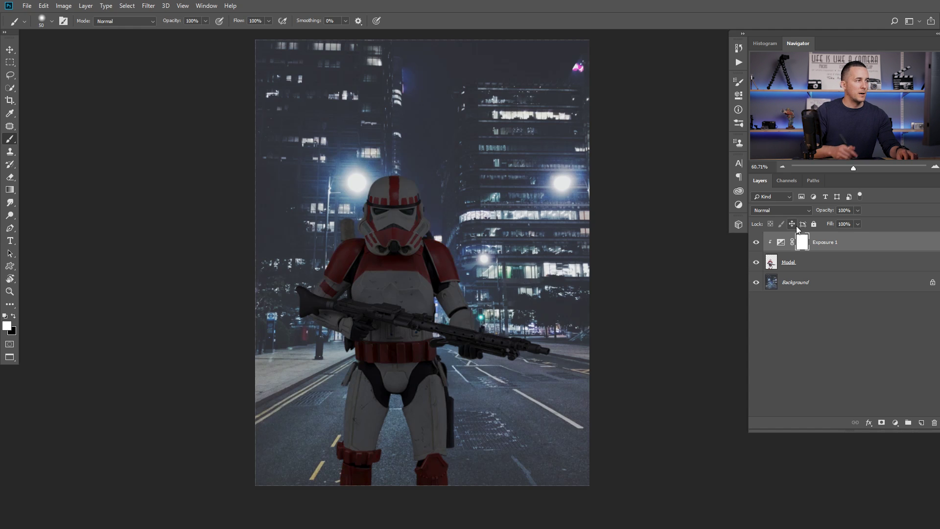
# - Load the Model layer's outline as a selection and contract it by 4 pixels
pyautogui.keyDown('ctrl'); pyautogui.click(770, 263); pyautogui.keyUp('ctrl')
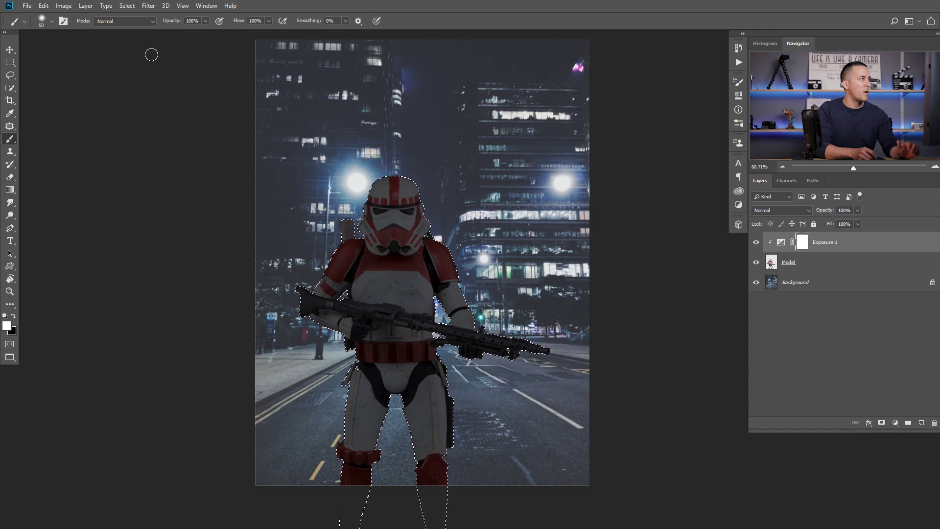
pyautogui.click(127, 6)
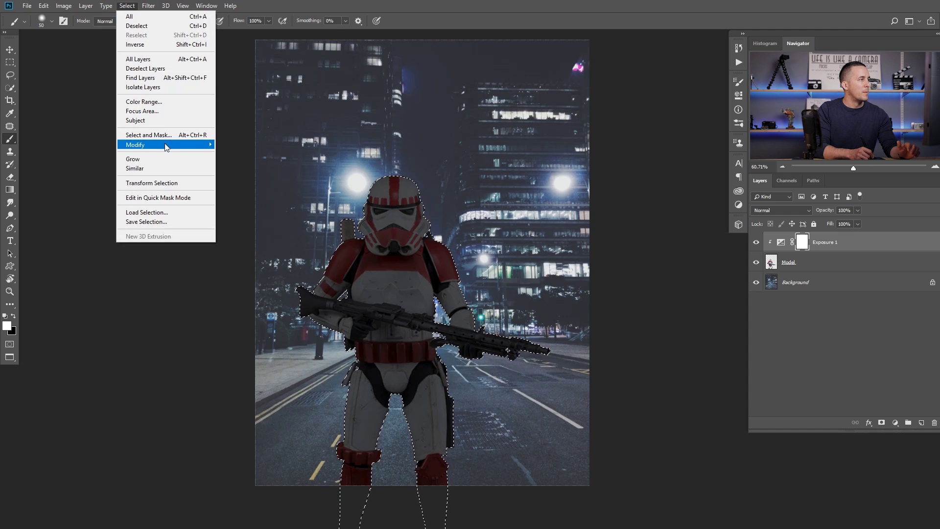
pyautogui.moveTo(164, 143)
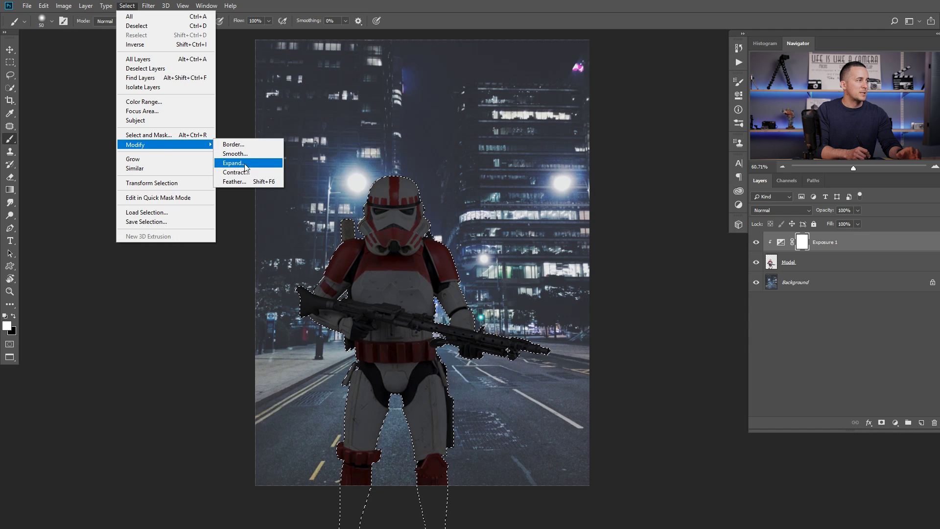
pyautogui.click(243, 172)
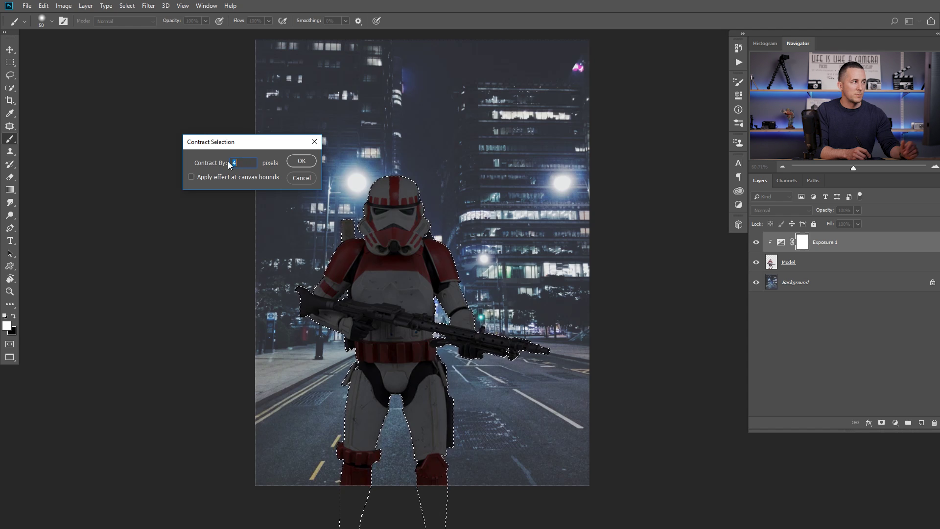
pyautogui.click(302, 162)
# - Make black the foreground colour and invert the trooper selection, hiding its outline
pyautogui.scroll(5, 371, 205)
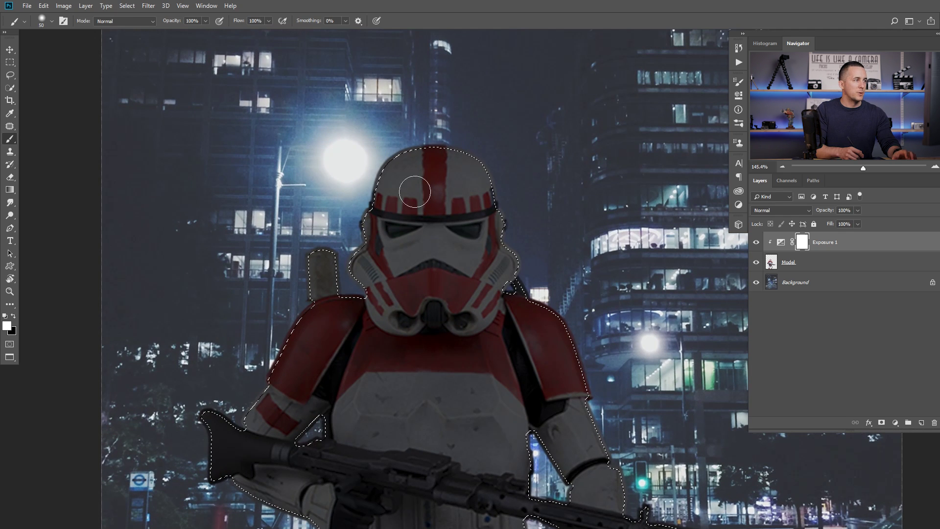
pyautogui.moveTo(431, 195)
pyautogui.mouseDown()
pyautogui.moveTo(407, 204)
pyautogui.moveTo(405, 185)
pyautogui.mouseUp()
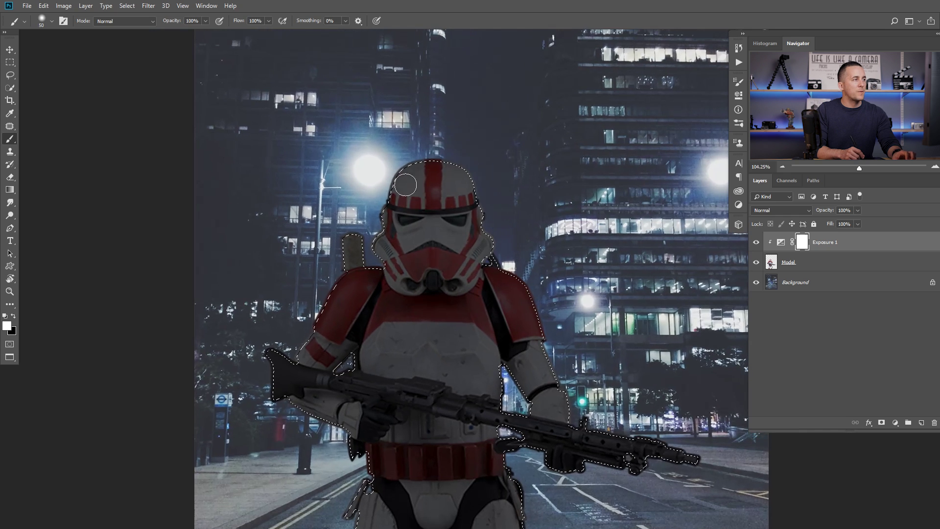
pyautogui.press('x')
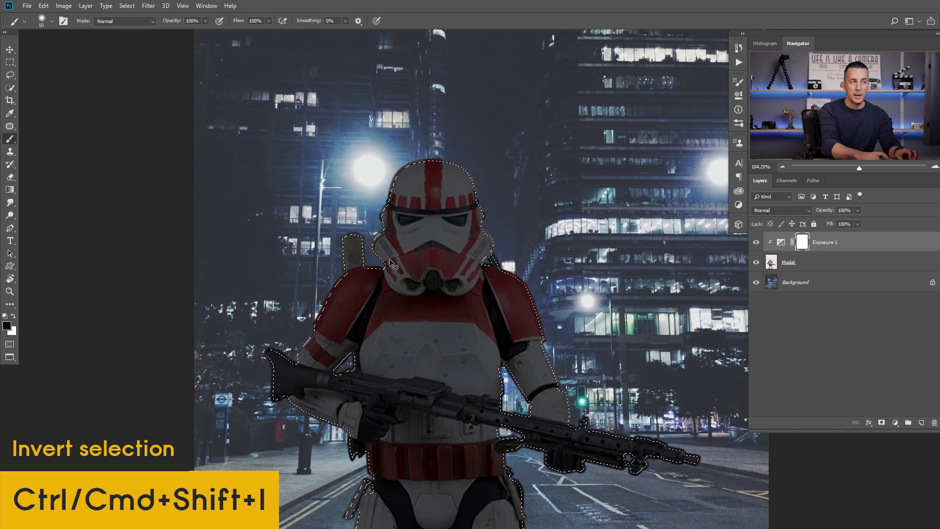
pyautogui.hotkey('ctrl', 'shift', 'i')
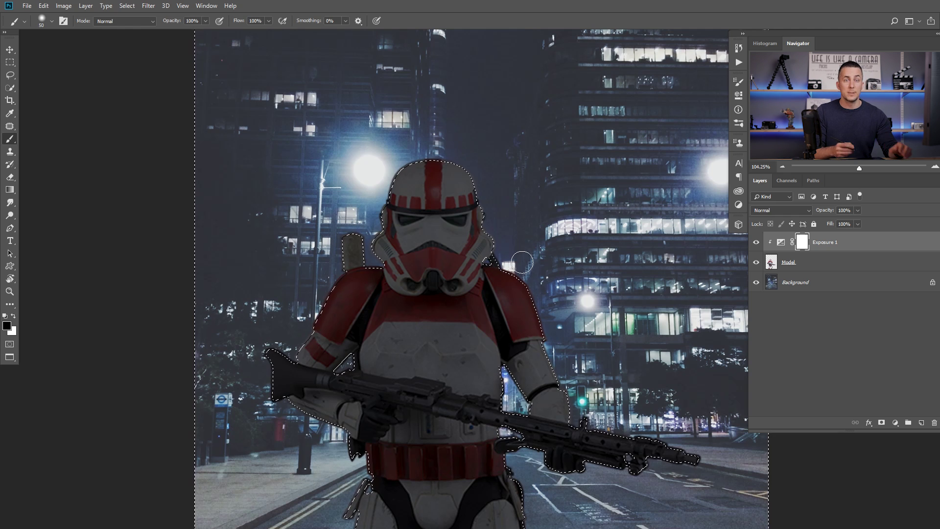
pyautogui.hotkey('ctrl', 'd')
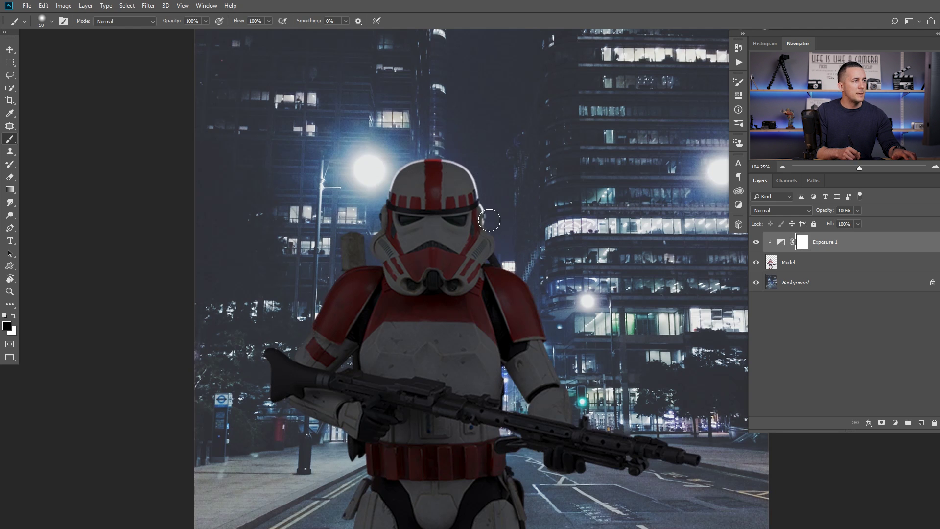
# - Try painting black along the helmet and shoulder edges on the Exposure mask, and undo back to the uninverted selection
pyautogui.moveTo(531, 290)
pyautogui.mouseDown()
pyautogui.moveTo(555, 364)
pyautogui.moveTo(512, 278)
pyautogui.moveTo(525, 276)
pyautogui.mouseUp()
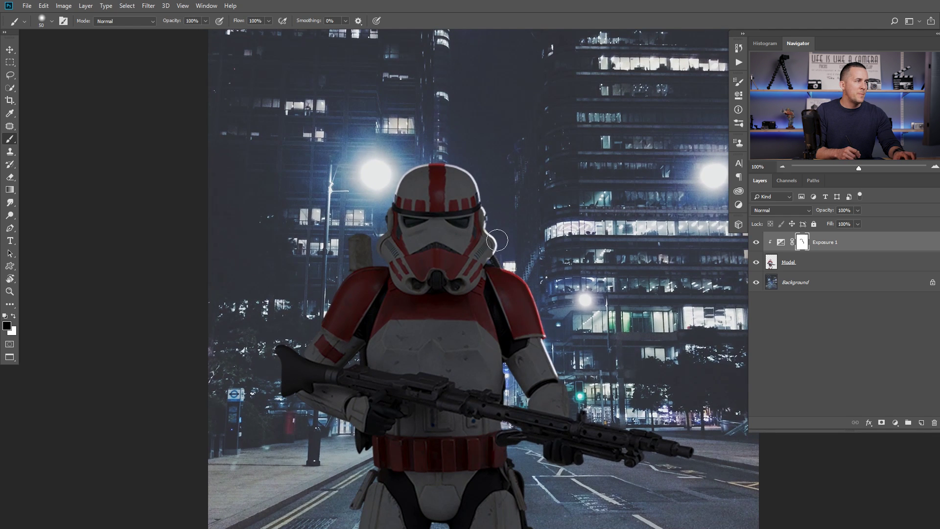
pyautogui.moveTo(408, 178); pyautogui.dragTo(434, 201)
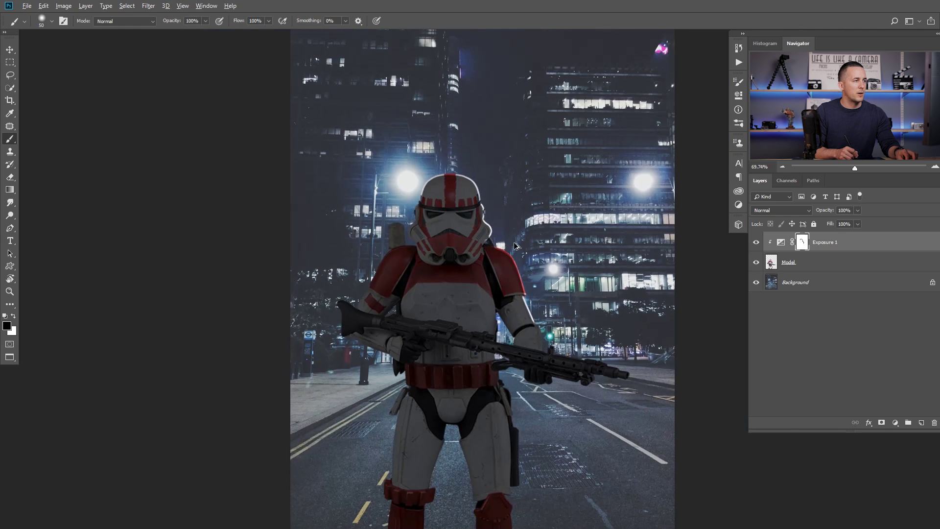
pyautogui.hotkey('ctrl', 'z')
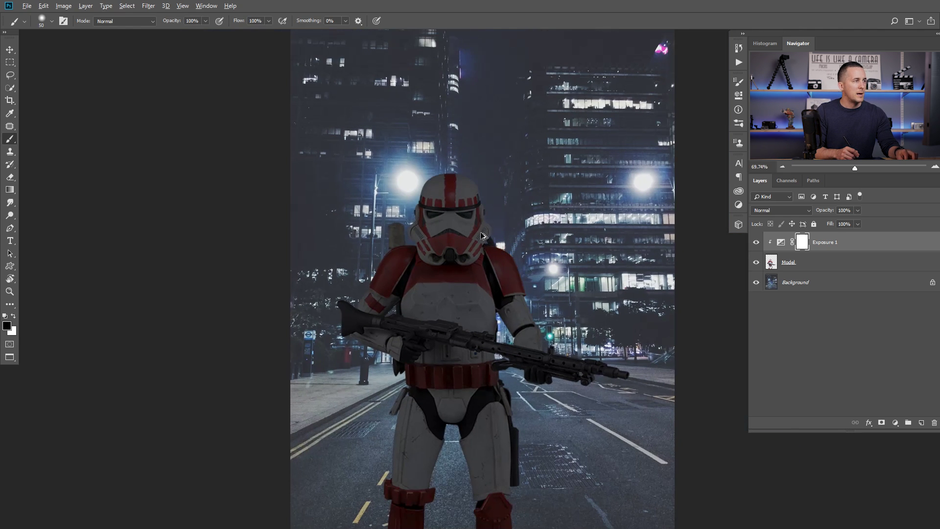
pyautogui.moveTo(432, 196); pyautogui.dragTo(445, 196)
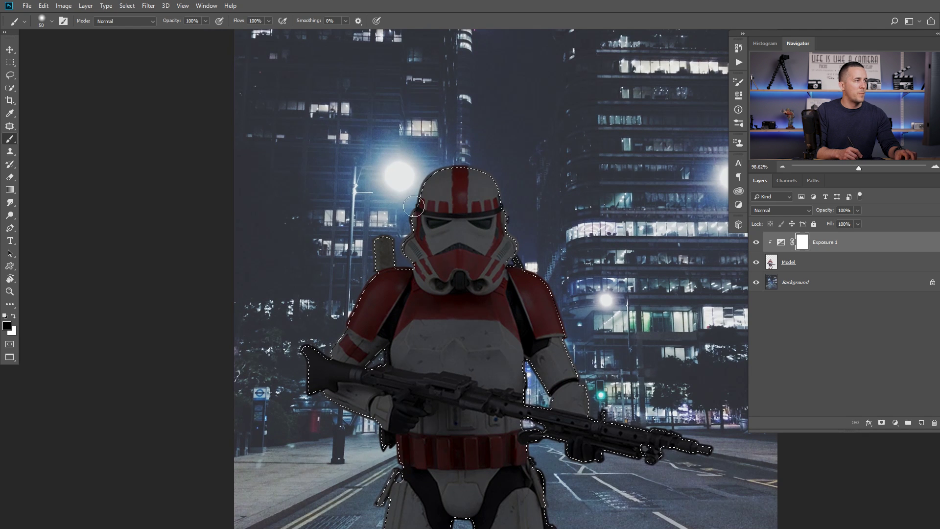
# - Feather the trooper selection by 5 pixels and invert it, keeping its outline hidden
pyautogui.click(127, 6)
pyautogui.moveTo(166, 145)
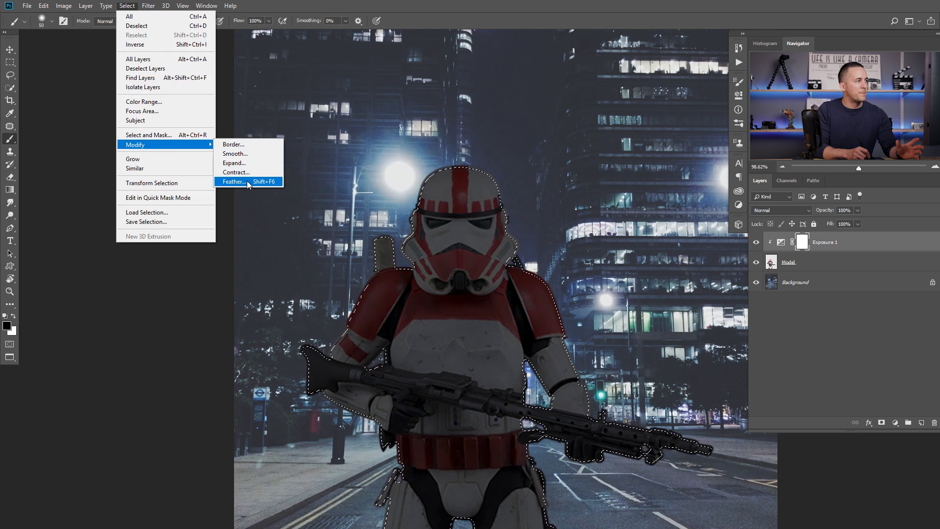
pyautogui.click(247, 181)
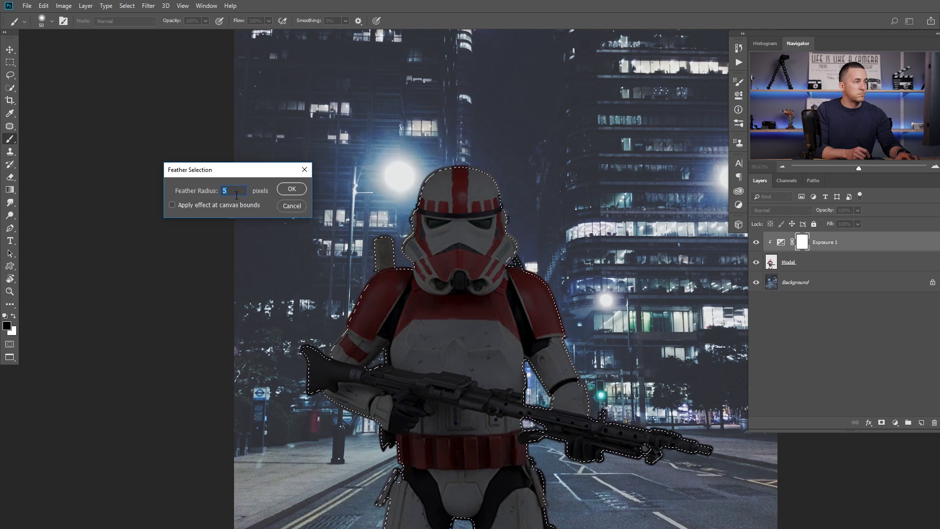
pyautogui.click(285, 188)
pyautogui.hotkey('ctrl', 'shift', 'i')
pyautogui.hotkey('ctrl', 'h')
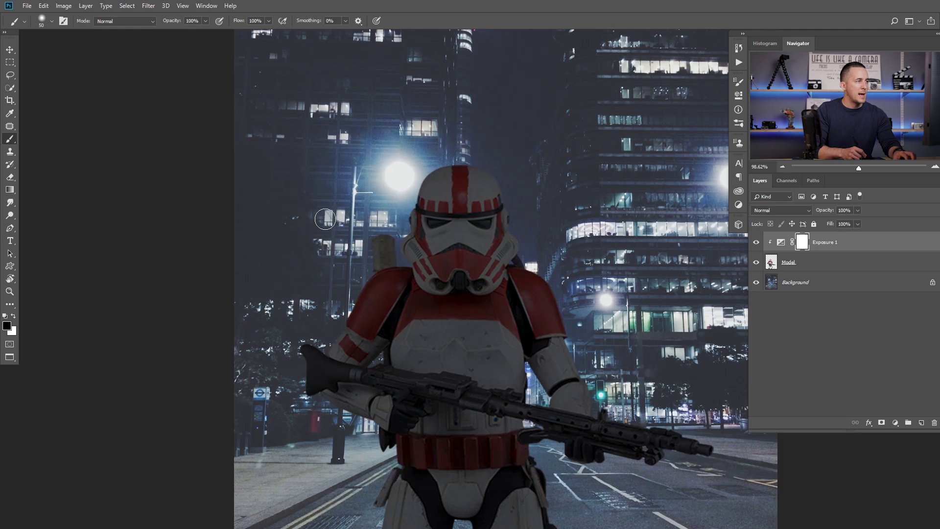
# - Try painting a softer rim light around the helmet on the Exposure mask, and undo the strokes
pyautogui.moveTo(420, 177)
pyautogui.mouseDown()
pyautogui.moveTo(436, 165)
pyautogui.moveTo(490, 174)
pyautogui.moveTo(513, 199)
pyautogui.moveTo(516, 232)
pyautogui.moveTo(502, 205)
pyautogui.moveTo(518, 236)
pyautogui.mouseUp()
pyautogui.moveTo(413, 197); pyautogui.dragTo(443, 173)
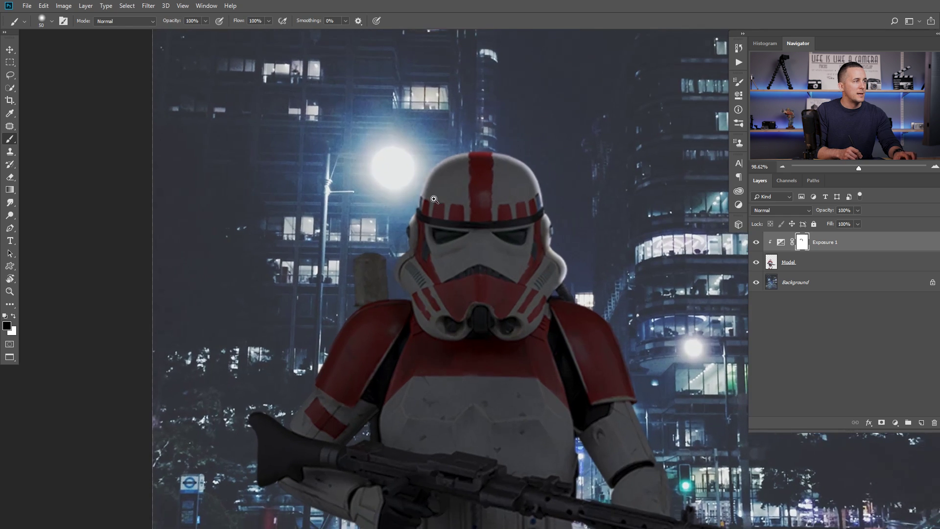
pyautogui.moveTo(504, 173); pyautogui.dragTo(456, 192)
pyautogui.hotkey('ctrl', 'z')
pyautogui.moveTo(507, 209); pyautogui.dragTo(441, 204)
pyautogui.moveTo(473, 205); pyautogui.dragTo(431, 230)
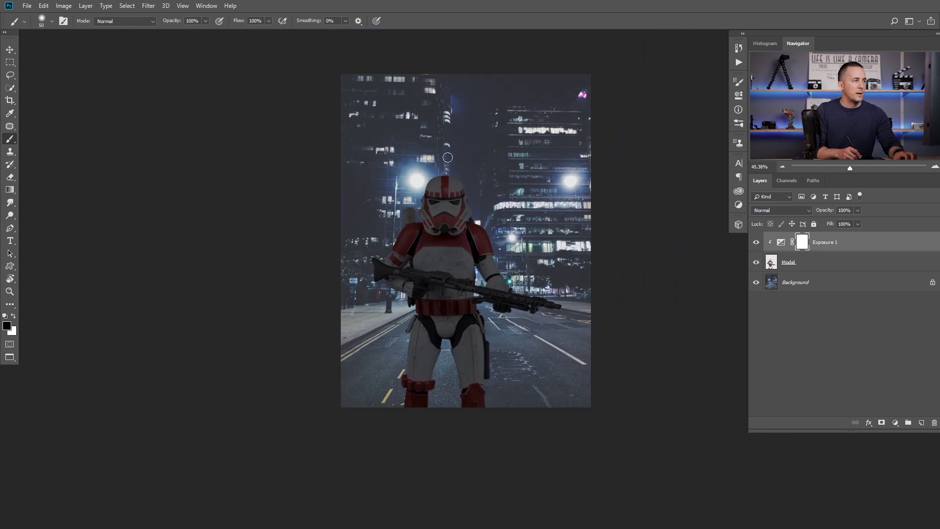
# - Fill the inverted selection on the Exposure mask with black to light the trooper's whole edge, and show the selection outline
pyautogui.scroll(1, 449, 238)
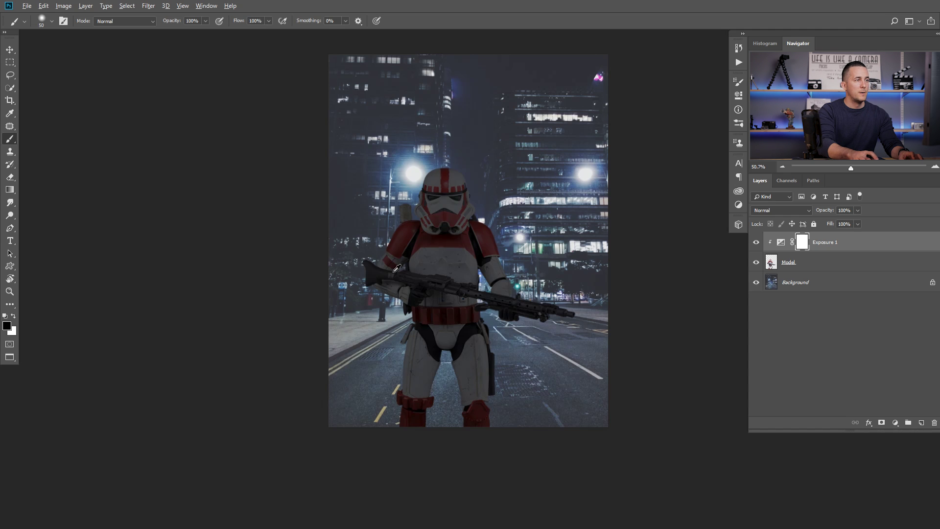
pyautogui.hotkey('alt', 'BackSpace')
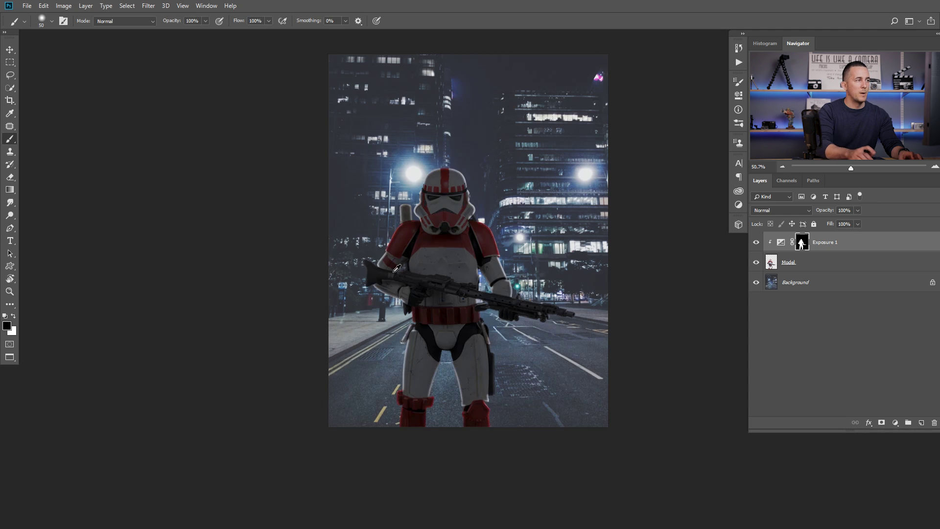
pyautogui.scroll(2, 387, 261)
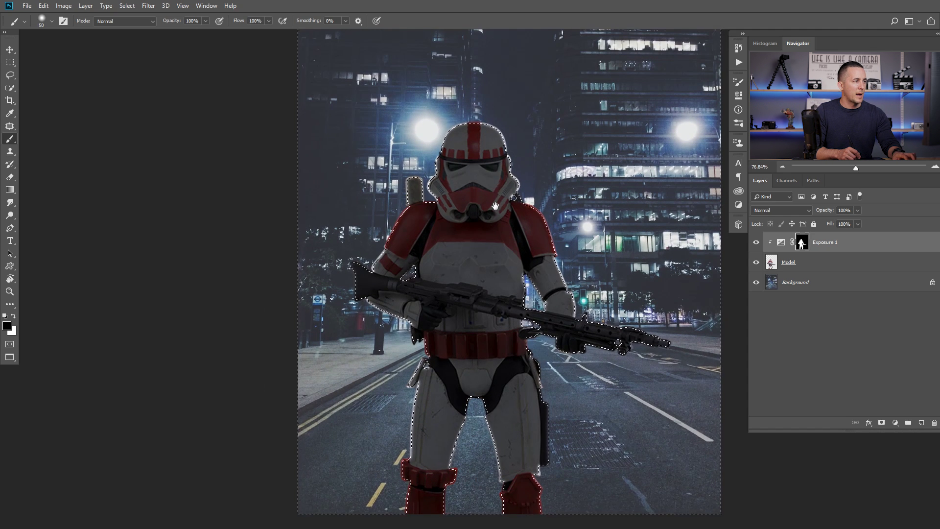
pyautogui.moveTo(494, 204); pyautogui.dragTo(446, 226)
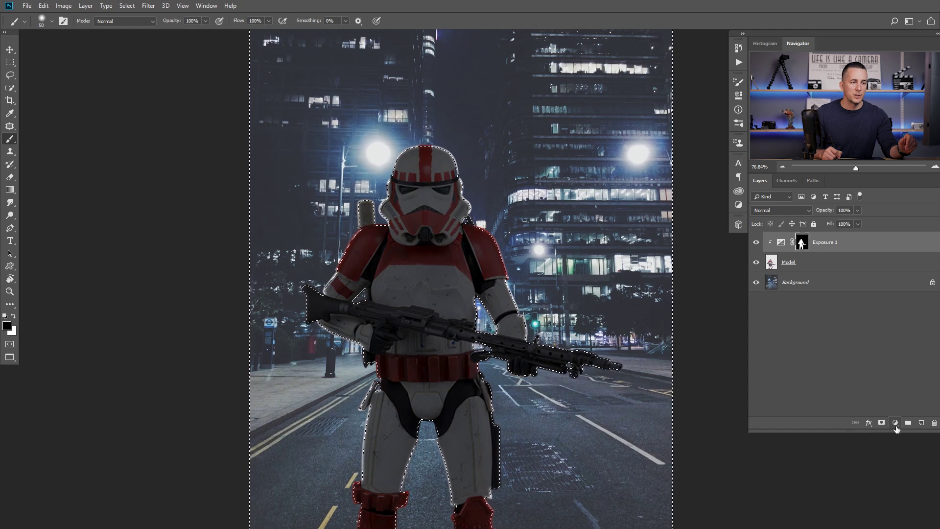
# - Add a Curves adjustment layer masked by the inverted trooper selection and clip it to the layers below
pyautogui.click(895, 422)
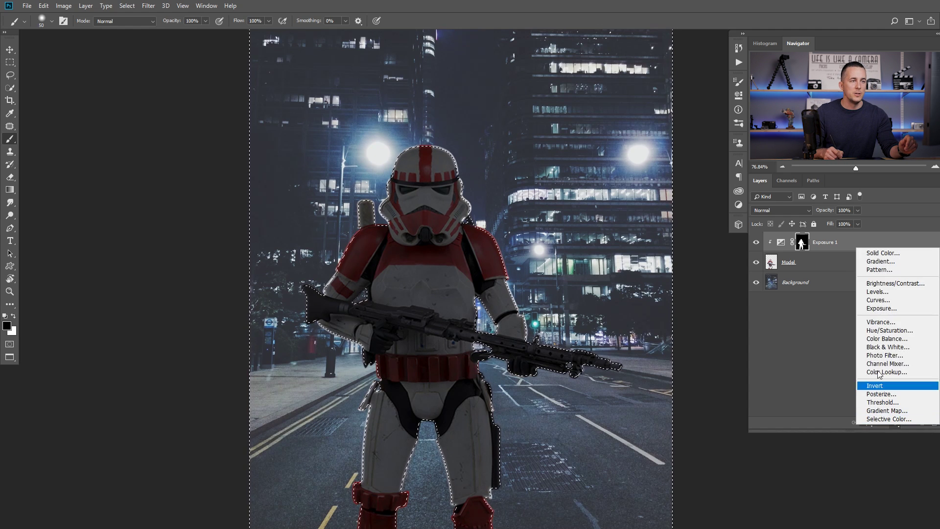
pyautogui.click(881, 304)
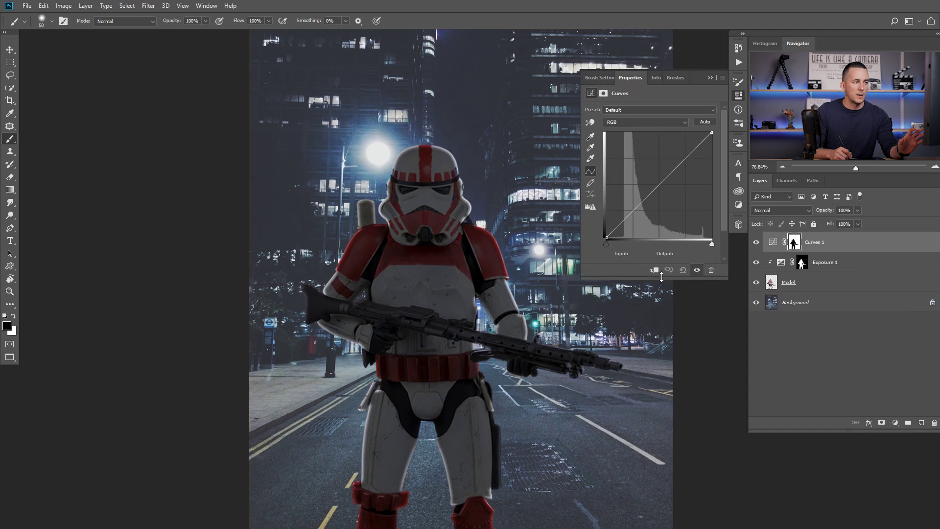
pyautogui.click(655, 271)
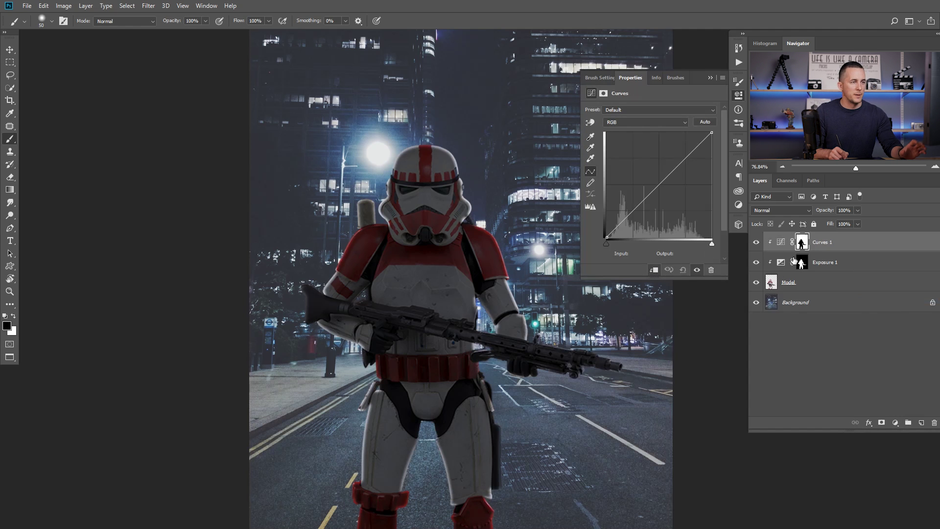
# - Paint white on the Exposure mask along the cylinder behind the trooper's shoulder to darken its glowing edge
pyautogui.click(802, 265)
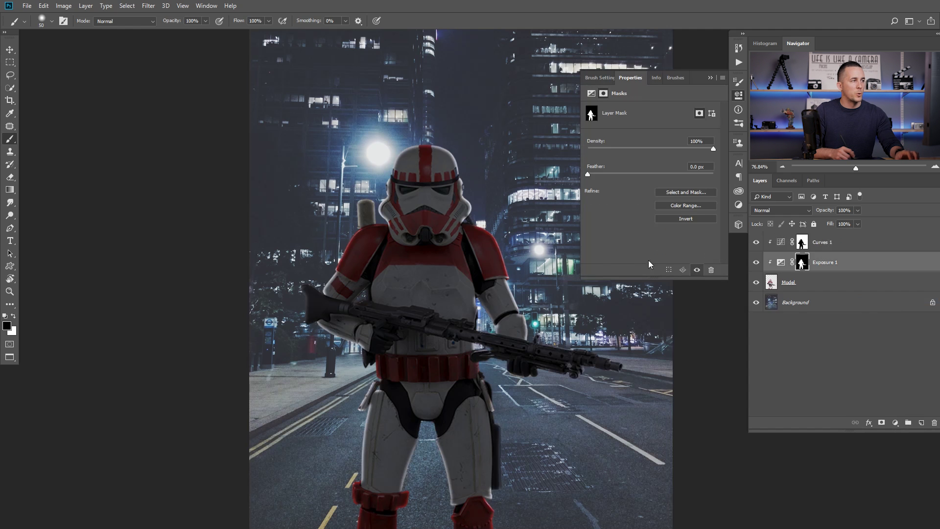
pyautogui.keyDown('ctrl'); pyautogui.click(413, 194); pyautogui.keyUp('ctrl')
pyautogui.moveTo(419, 242); pyautogui.dragTo(387, 207)
pyautogui.press('x')
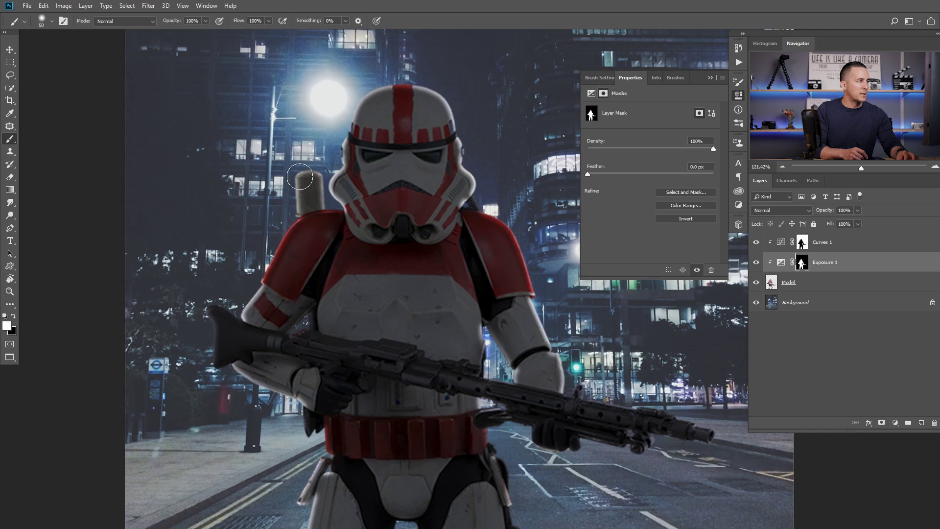
pyautogui.moveTo(304, 221); pyautogui.dragTo(299, 180)
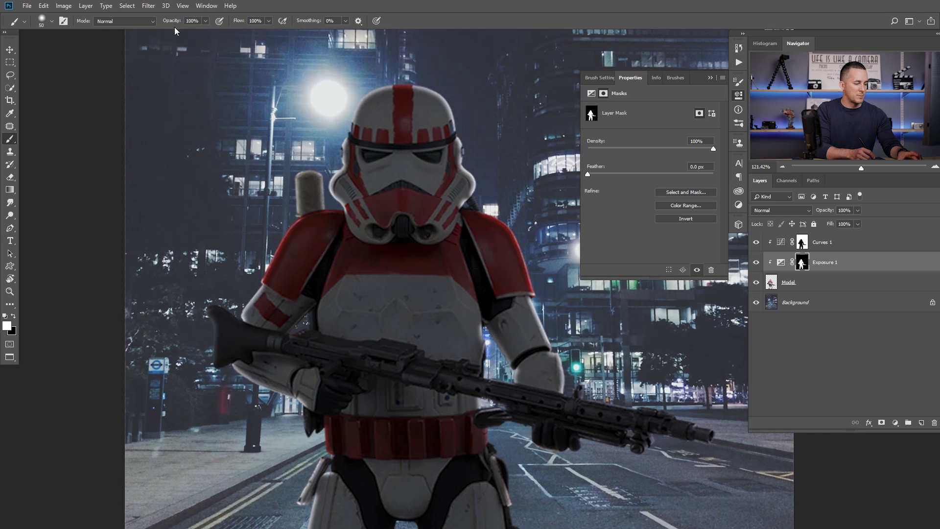
# - Soften the rim light around the shoulders and helmet by painting white on the Exposure mask with a 0% hardness brush at 10% opacity
pyautogui.press('1')
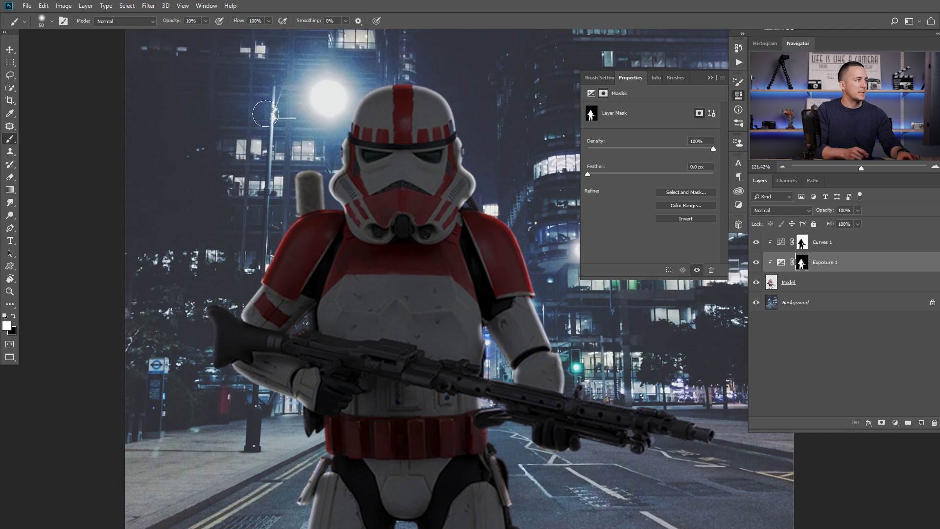
pyautogui.rightClick(340, 189)
pyautogui.moveTo(390, 230); pyautogui.dragTo(395, 237)
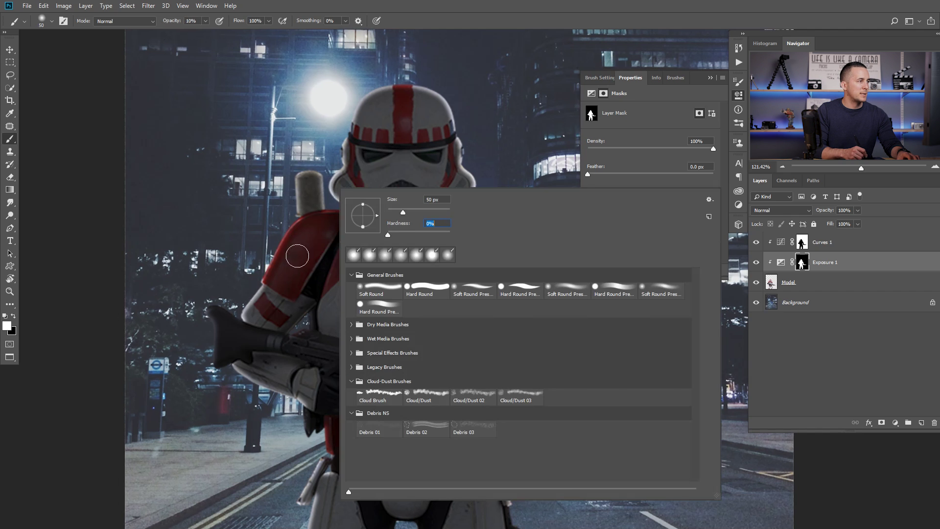
pyautogui.click(300, 257)
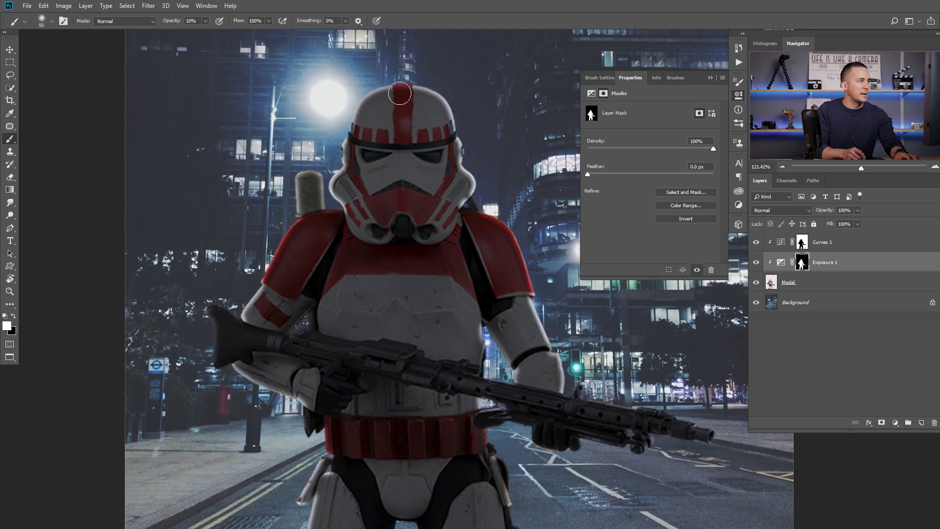
pyautogui.moveTo(410, 188); pyautogui.dragTo(364, 119)
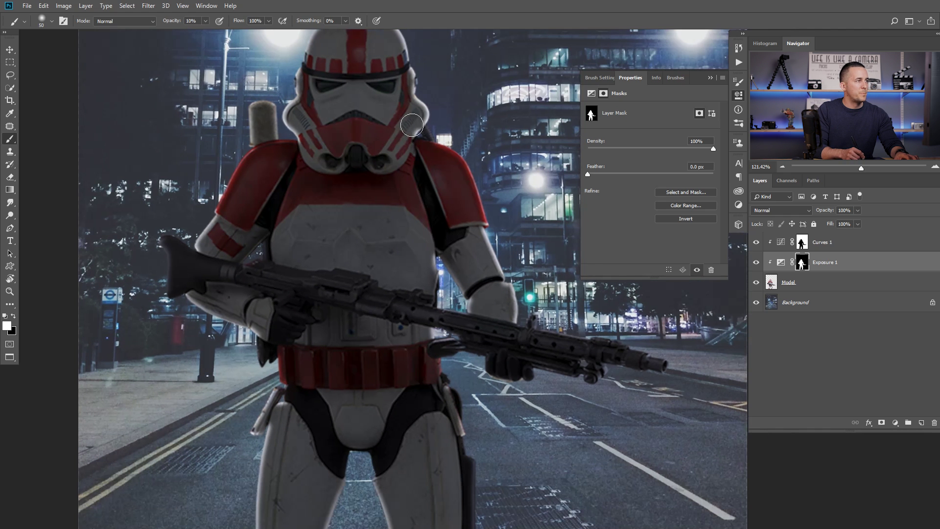
pyautogui.scroll(-3, 398, 184)
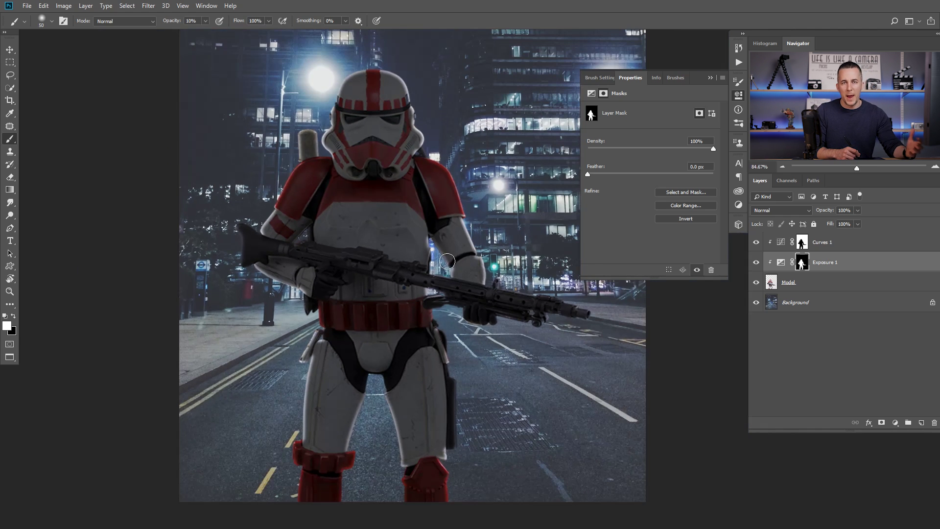
pyautogui.scroll(3, 425, 261)
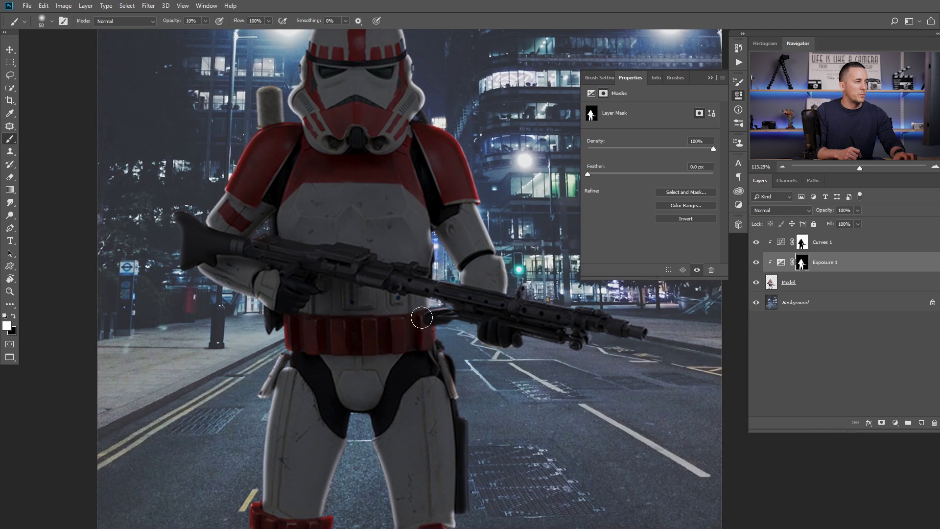
# - Reduce the brush to 20 px and paint white on the Exposure mask to tone down the rim light around the hips and upper thighs
pyautogui.moveTo(415, 306); pyautogui.dragTo(403, 254)
pyautogui.press('[')
pyautogui.press('[')
pyautogui.press('[')
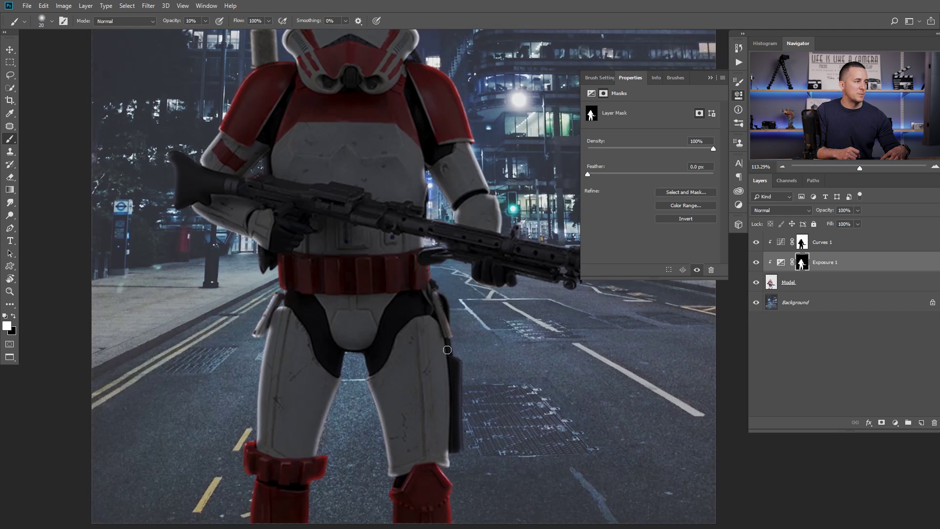
pyautogui.moveTo(273, 307); pyautogui.dragTo(300, 268)
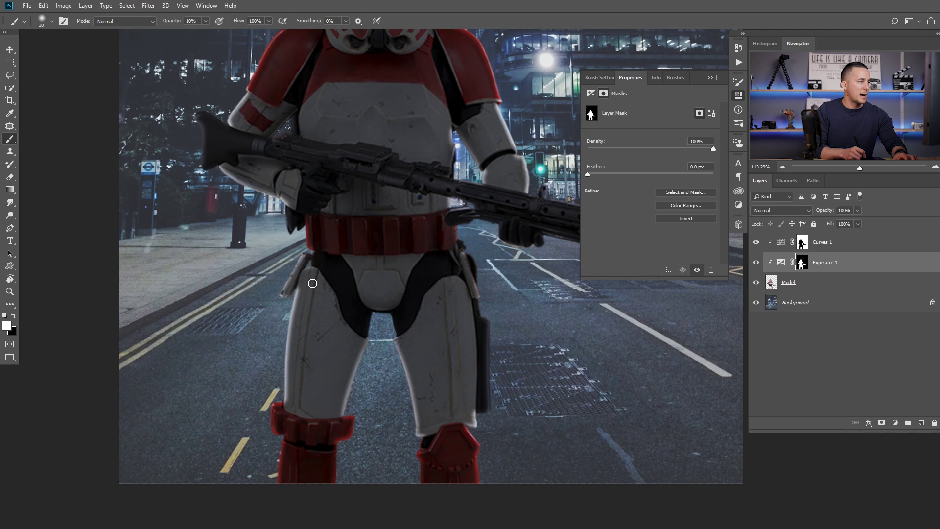
pyautogui.moveTo(302, 287); pyautogui.dragTo(299, 240)
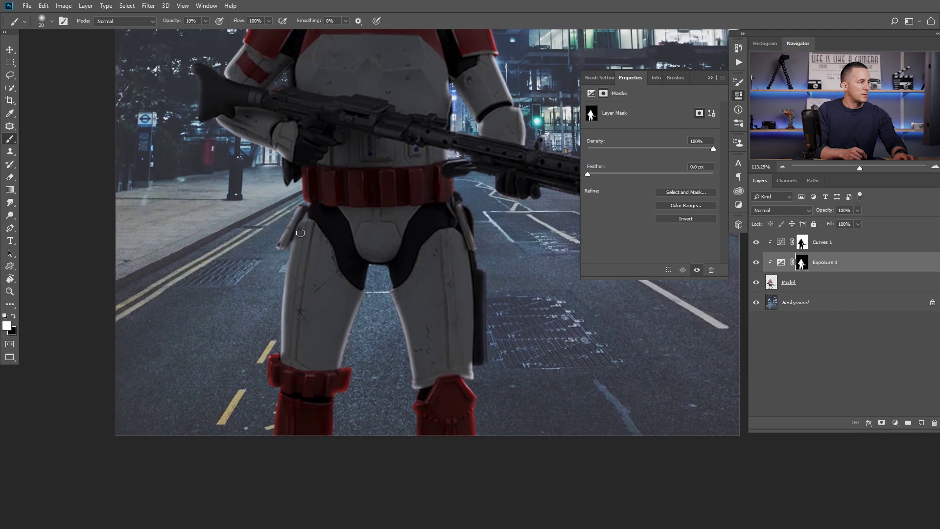
# - Tone down the rim light along both legs and the red knee guards by painting white on the Exposure mask at 10% opacity
pyautogui.moveTo(337, 265); pyautogui.dragTo(321, 291)
pyautogui.moveTo(299, 370); pyautogui.dragTo(296, 313)
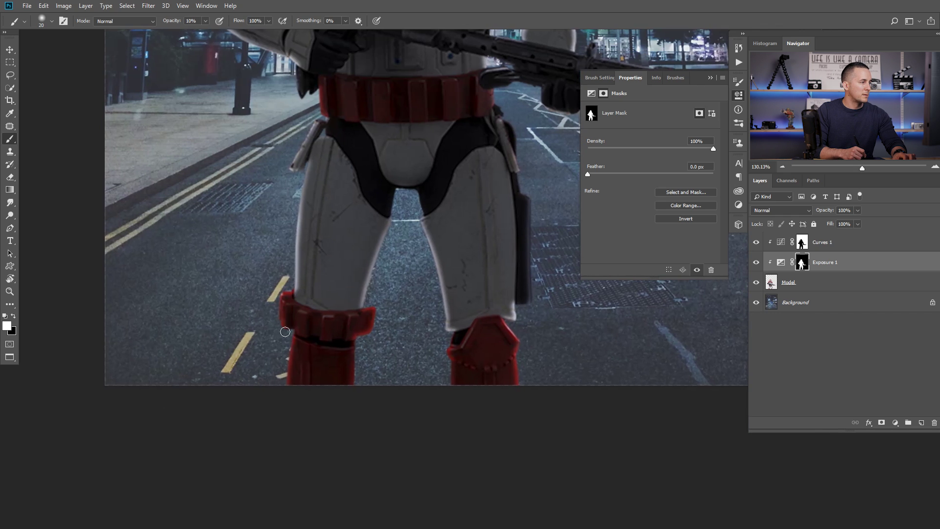
pyautogui.moveTo(290, 347); pyautogui.dragTo(294, 282)
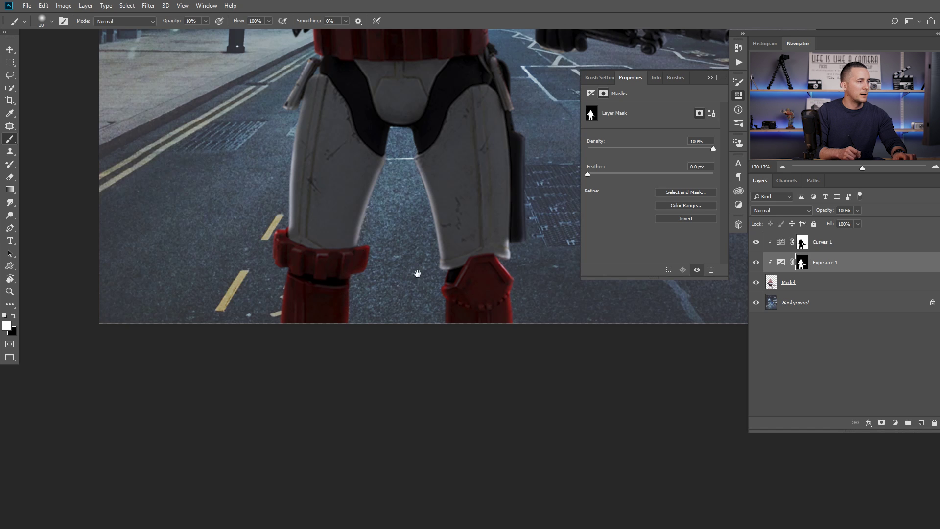
pyautogui.moveTo(458, 280); pyautogui.dragTo(341, 285)
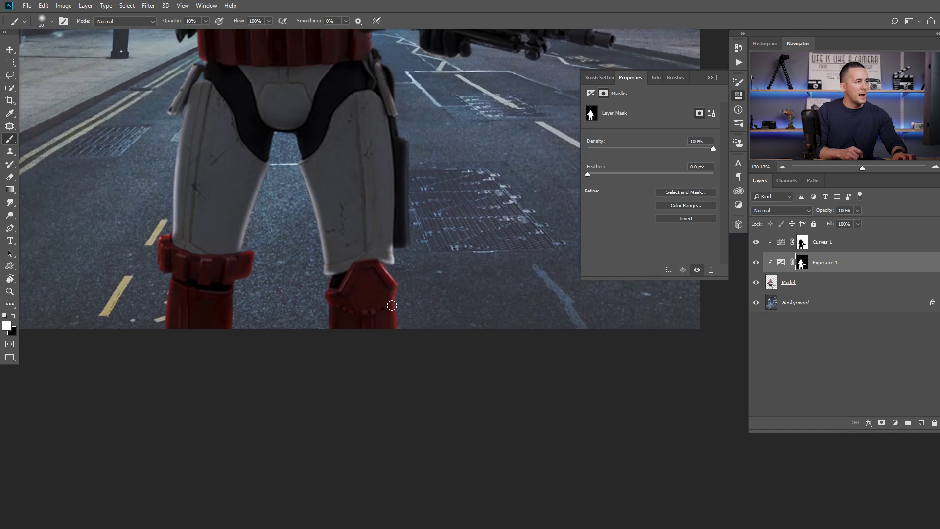
pyautogui.moveTo(372, 220); pyautogui.dragTo(372, 279)
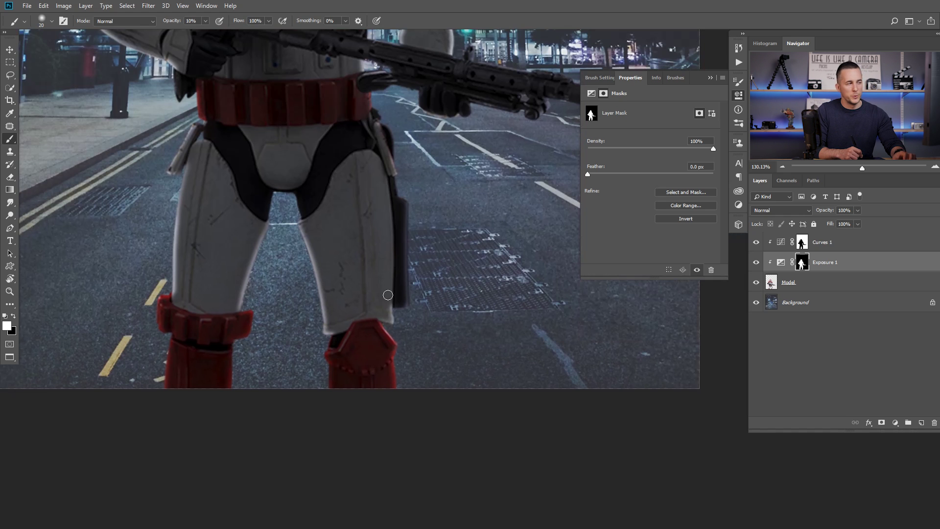
pyautogui.scroll(3, 385, 308)
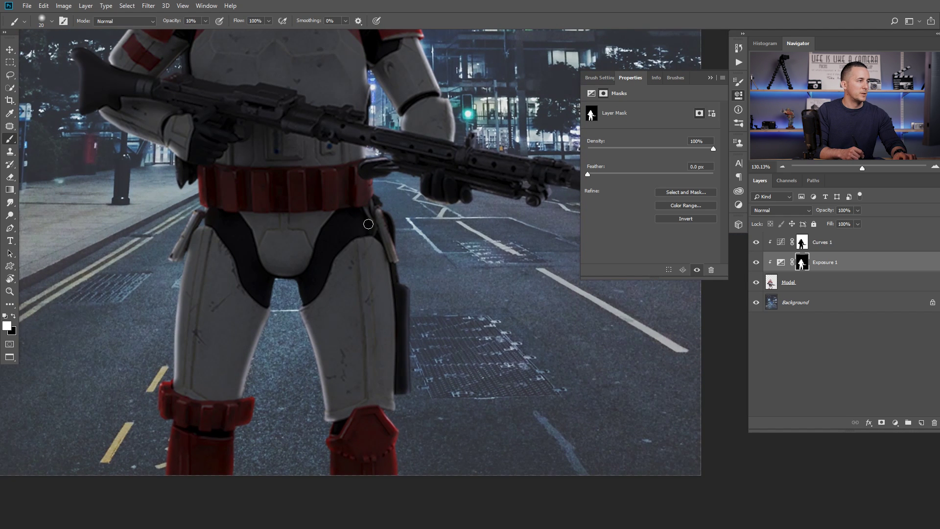
# - Paint white at 10% opacity on the Exposure mask to subdue the glow around the gun hand and upper body
pyautogui.moveTo(360, 210); pyautogui.dragTo(327, 220)
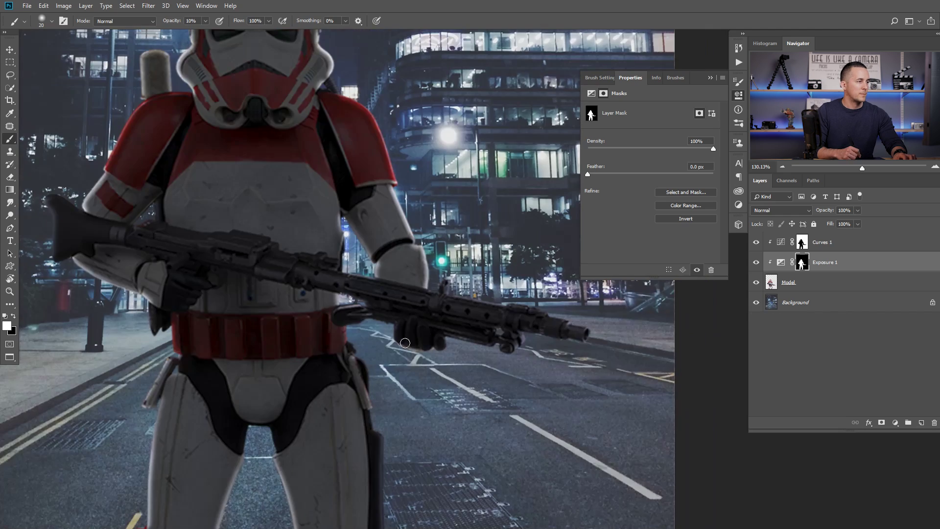
pyautogui.moveTo(406, 343); pyautogui.dragTo(416, 343)
pyautogui.moveTo(289, 122); pyautogui.dragTo(343, 299)
pyautogui.moveTo(322, 206); pyautogui.dragTo(337, 183)
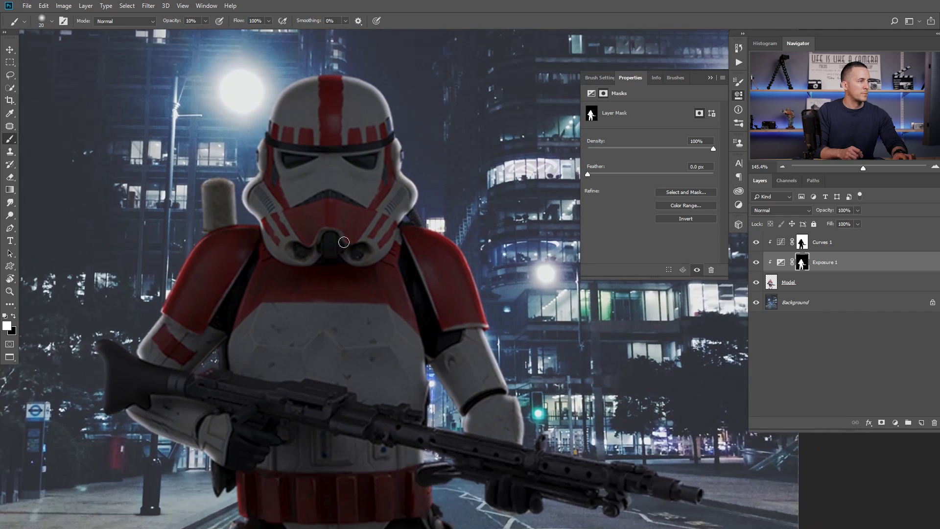
pyautogui.moveTo(335, 151); pyautogui.dragTo(298, 156)
pyautogui.moveTo(272, 292)
pyautogui.mouseDown()
pyautogui.moveTo(316, 281)
pyautogui.moveTo(299, 280)
pyautogui.moveTo(310, 278)
pyautogui.mouseUp()
# - Paint black at 100% opacity on the Exposure mask to brighten the gap between the trooper's bent arm and torso
pyautogui.press('x')
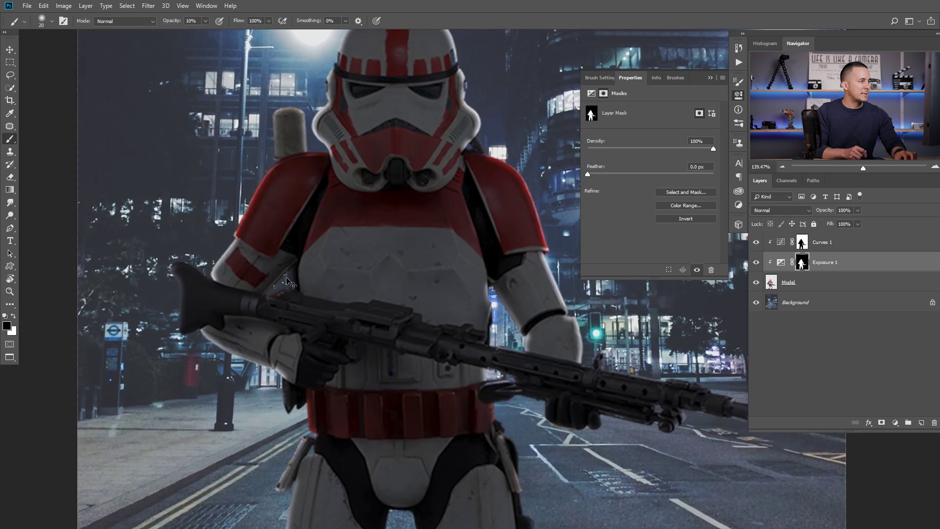
pyautogui.press('0')
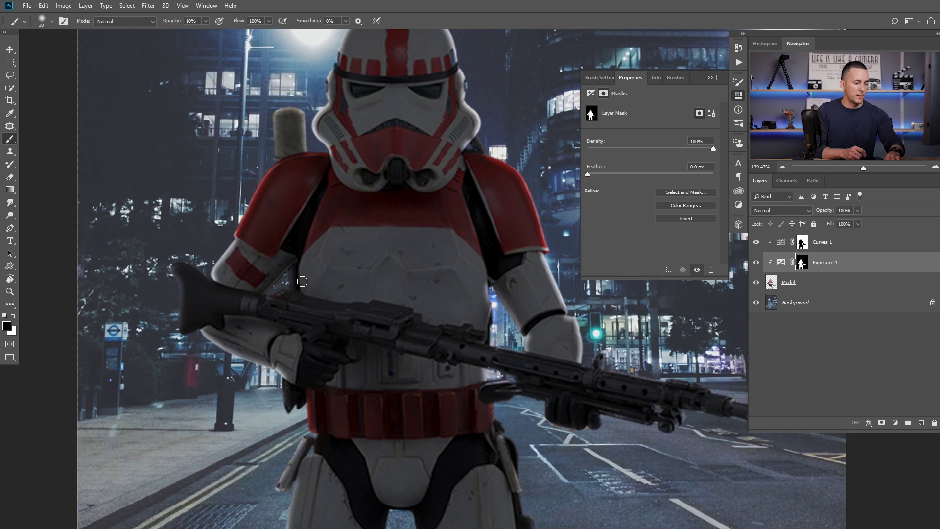
pyautogui.moveTo(292, 278)
pyautogui.mouseDown()
pyautogui.moveTo(262, 306)
pyautogui.moveTo(288, 283)
pyautogui.mouseUp()
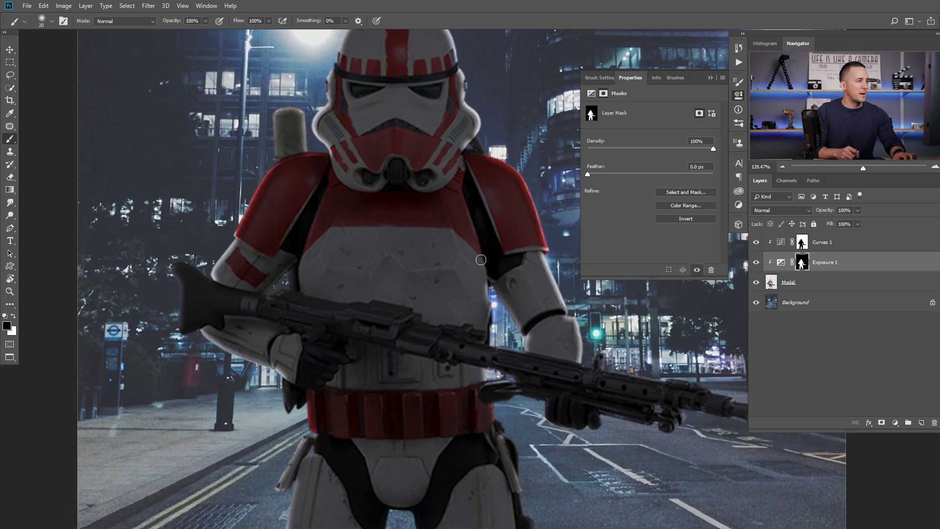
# - Refine the helmet's rim light by painting black on the Exposure mask with a much smaller brush at 20% and 10% opacity
pyautogui.moveTo(449, 285); pyautogui.dragTo(403, 264)
pyautogui.press('2')
pyautogui.press('[')
pyautogui.press('[')
pyautogui.press('[')
pyautogui.press('[')
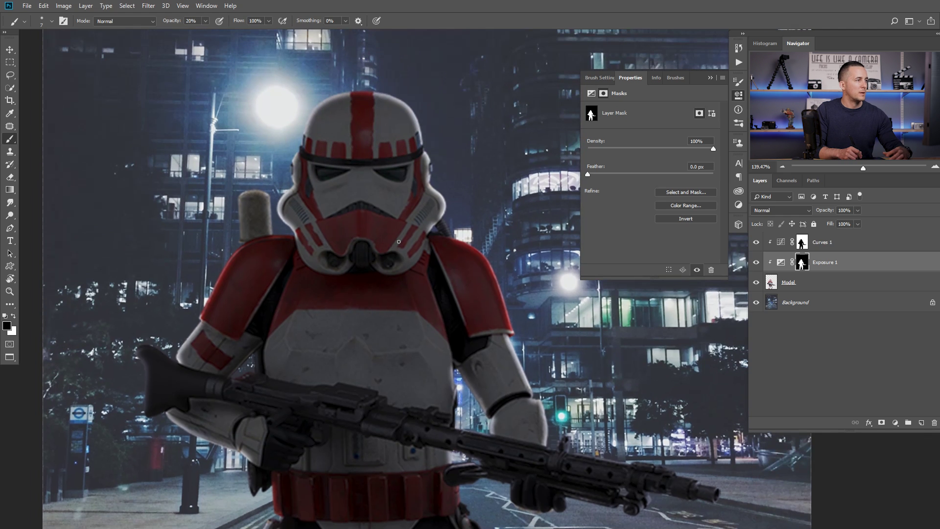
pyautogui.press('1')
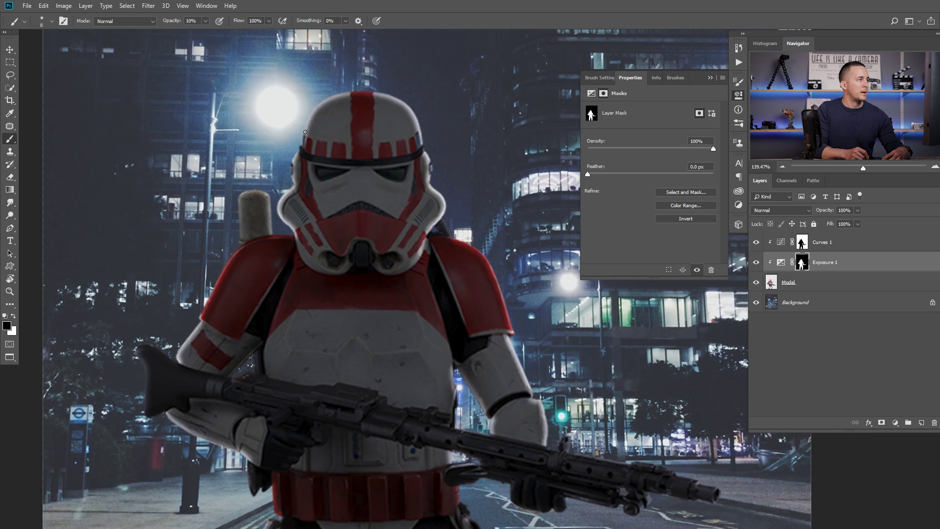
# - Compare the whole composite with the trooper's Exposure and Curves adjustments hidden and shown
pyautogui.scroll(-4, 373, 122)
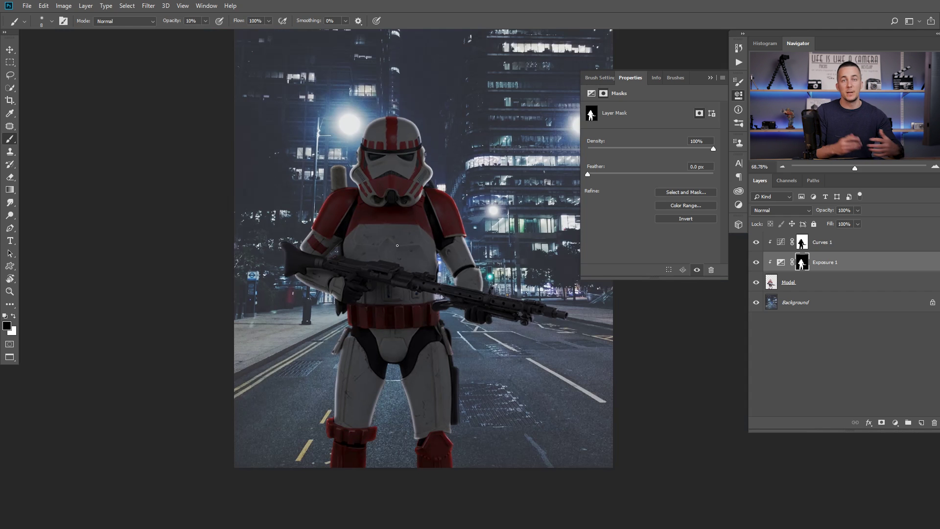
pyautogui.scroll(3, 400, 272)
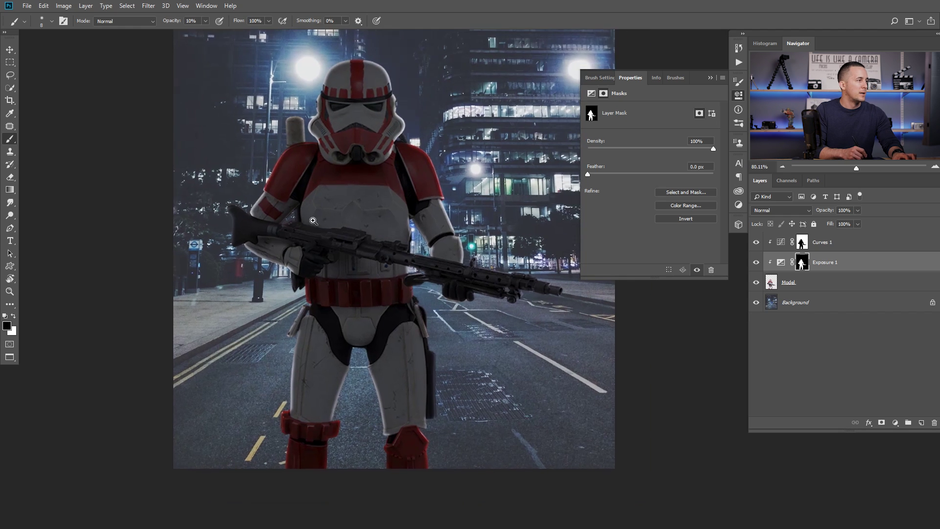
pyautogui.scroll(-4, 344, 330)
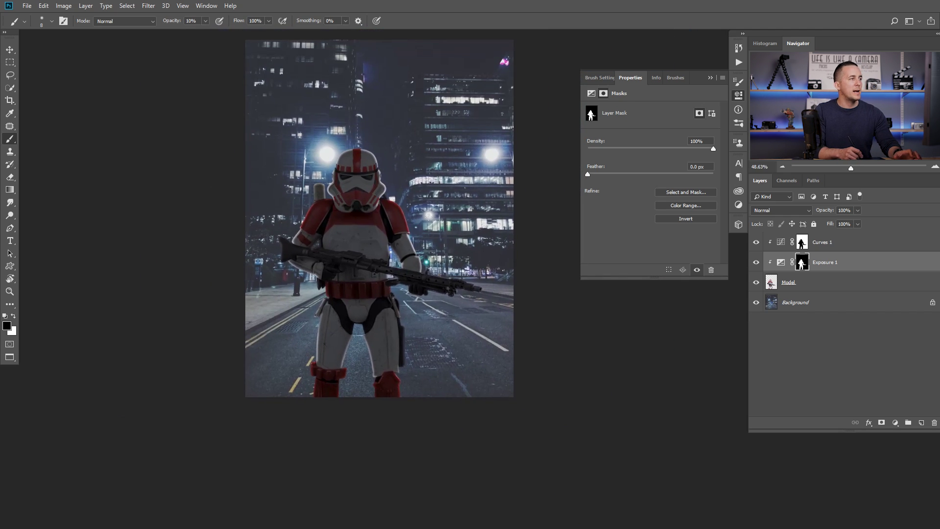
pyautogui.click(758, 265)
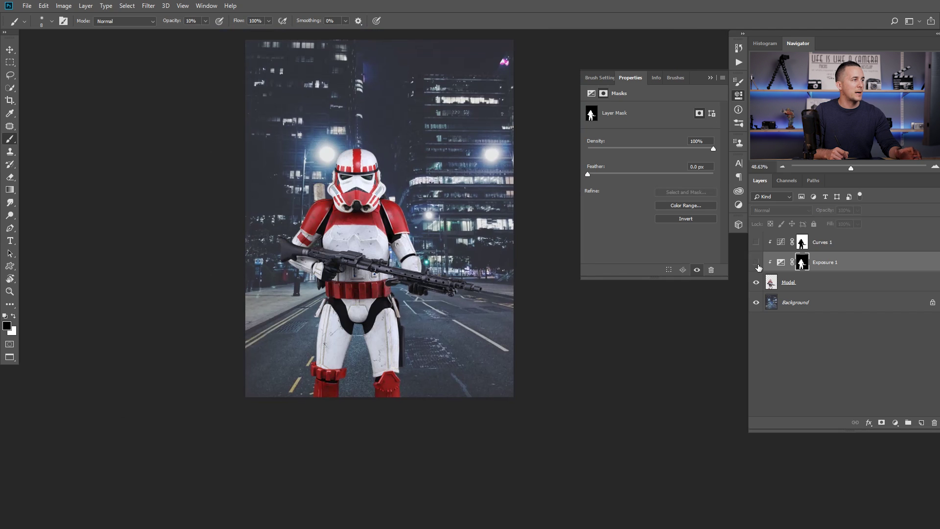
pyautogui.click(755, 261)
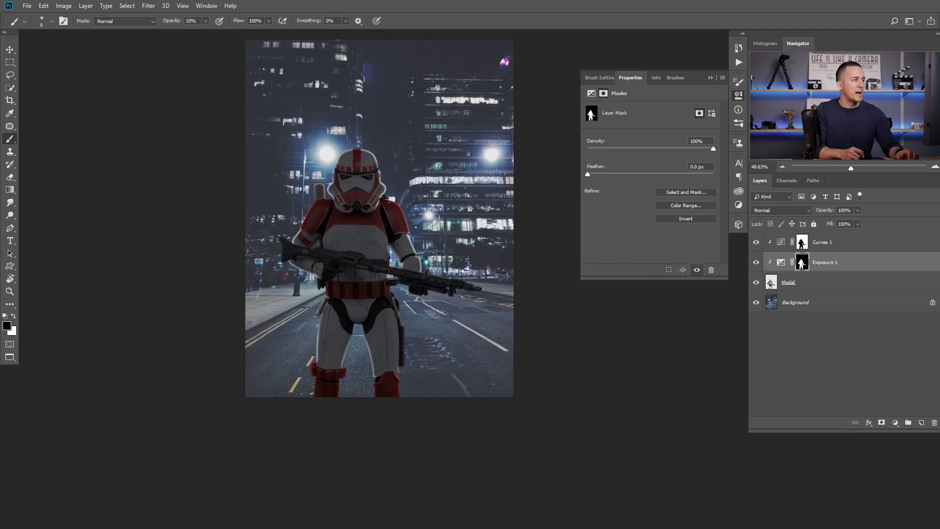
# - Add an Exposure adjustment layer directly above the Background layer
pyautogui.click(710, 78)
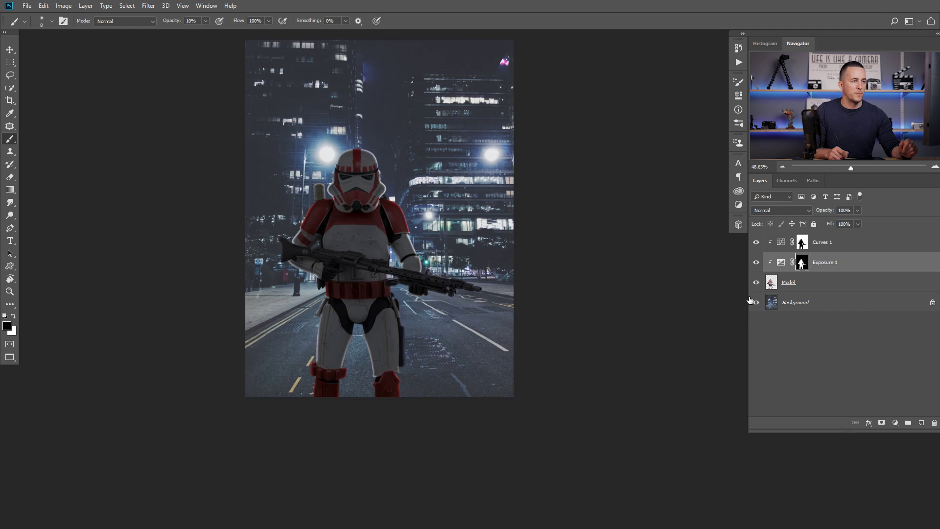
pyautogui.click(772, 309)
pyautogui.click(895, 423)
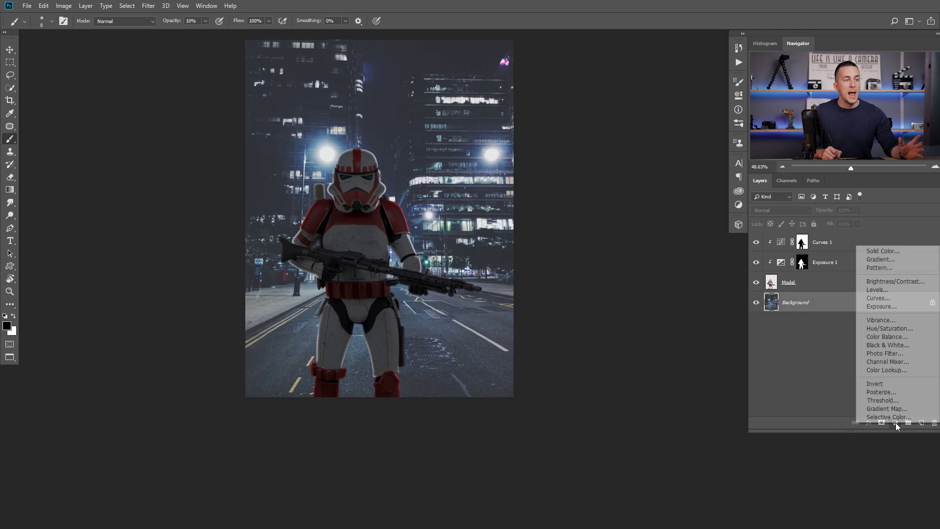
pyautogui.click(883, 306)
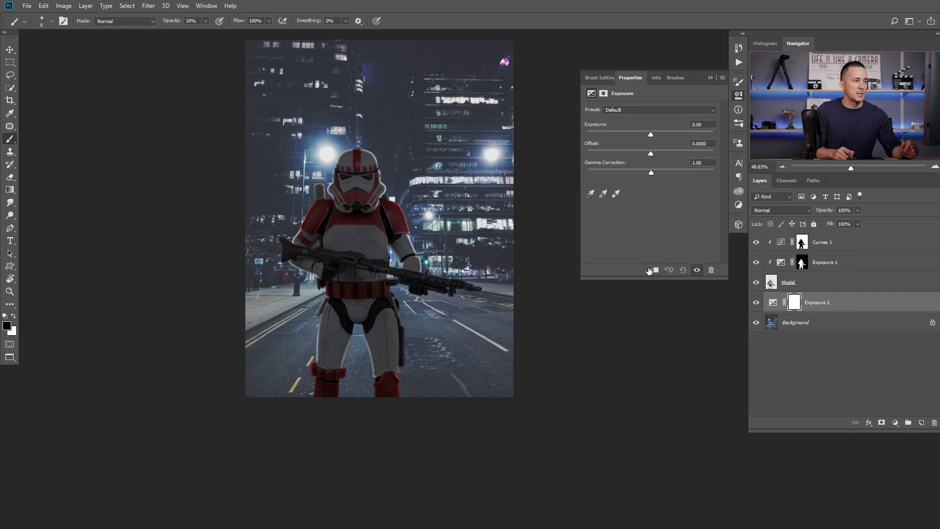
# - Set the background's new Exposure adjustment to -1.74 and invert its mask to black
pyautogui.moveTo(650, 136); pyautogui.dragTo(635, 136)
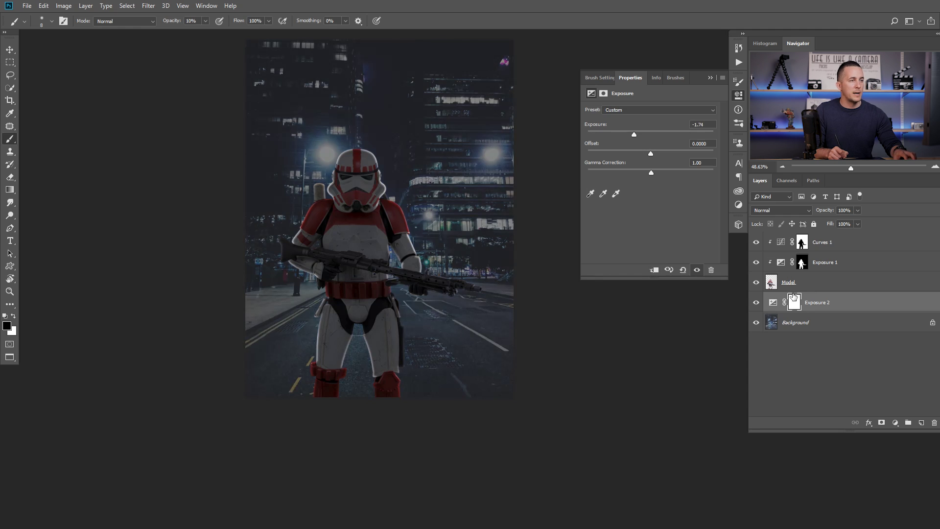
pyautogui.hotkey('ctrl', 'i')
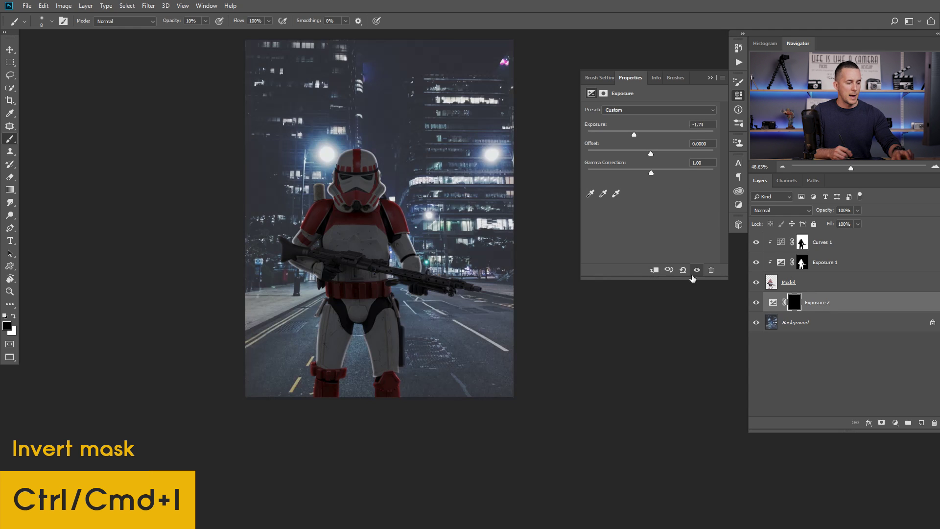
# - Set up a soft brush with about 15% hardness and enlarge it to about 500 px
pyautogui.rightClick(444, 327)
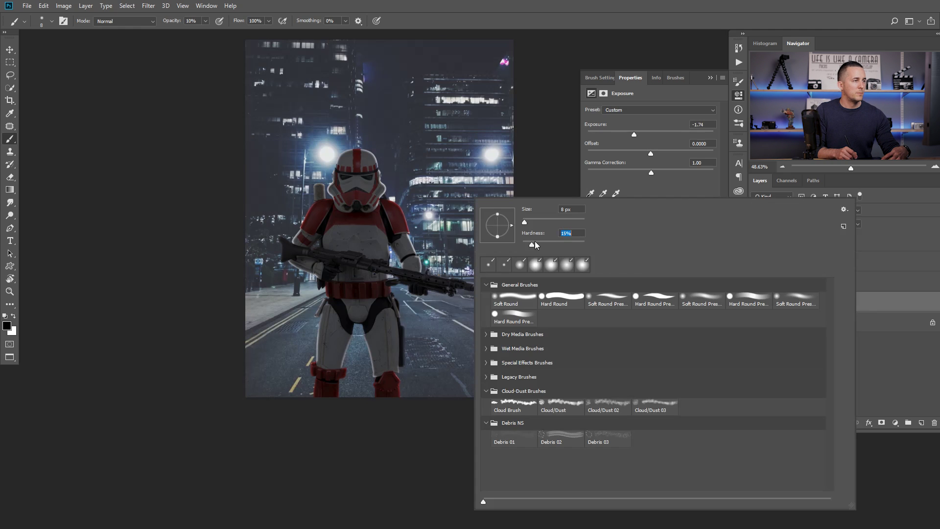
pyautogui.click(542, 190)
pyautogui.press(']')
pyautogui.press(']')
pyautogui.press(']')
pyautogui.press(']')
pyautogui.press(']')
pyautogui.press(']')
pyautogui.press(']')
pyautogui.press(']')
pyautogui.press(']')
pyautogui.press(']')
pyautogui.press(']')
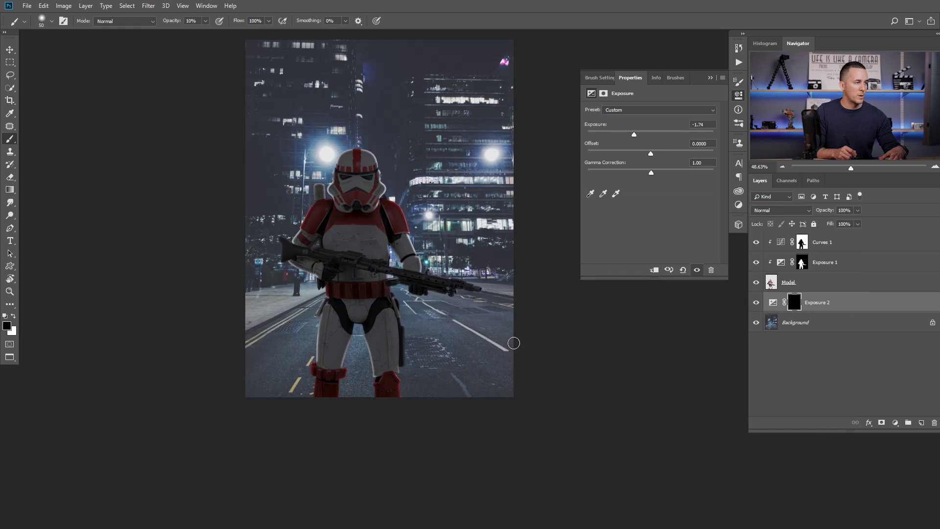
pyautogui.rightClick(533, 277)
pyautogui.rightClick(482, 245)
pyautogui.moveTo(532, 246); pyautogui.dragTo(542, 246)
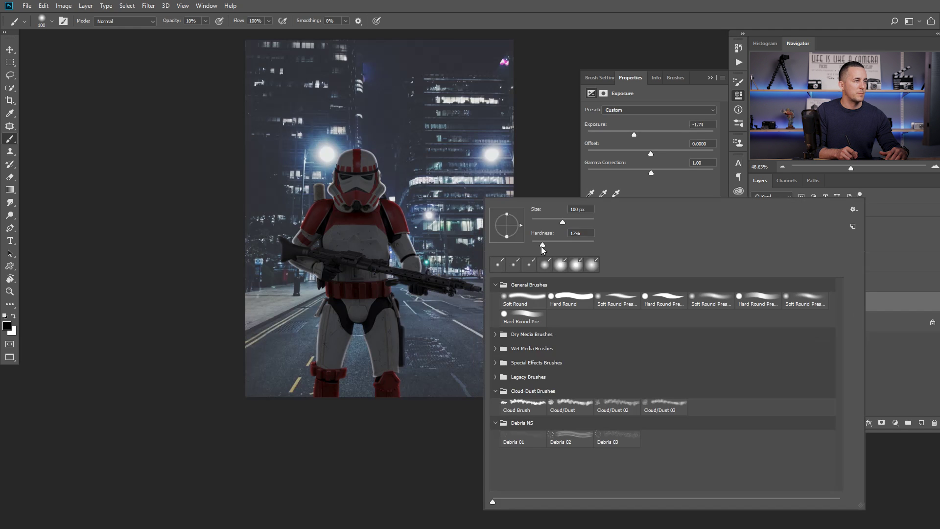
pyautogui.click(543, 181)
pyautogui.press(']')
pyautogui.press(']')
pyautogui.press(']')
pyautogui.press(']')
pyautogui.press(']')
pyautogui.press(']')
pyautogui.press(']')
pyautogui.press(']')
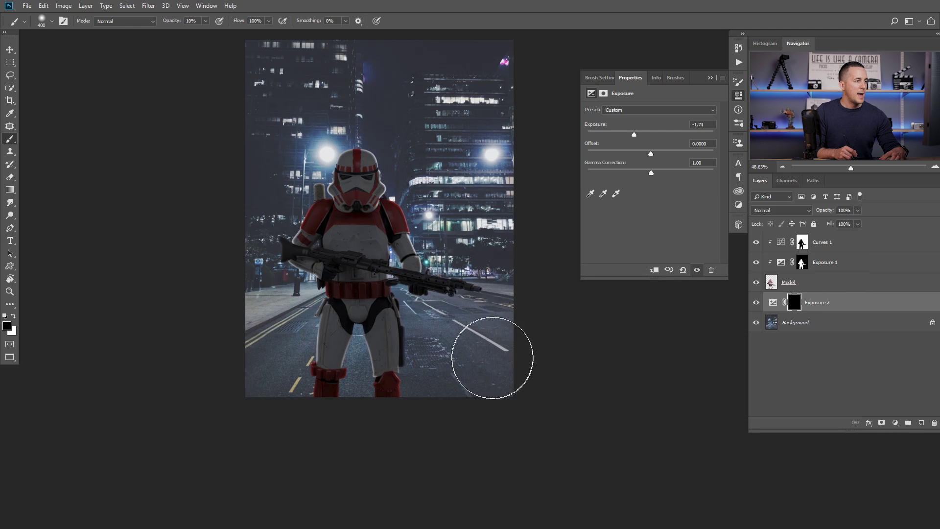
# - Paint white at 10% opacity on the background Exposure mask to darken the lower street around the trooper's legs, reducing the brush to 175 px
pyautogui.press('x')
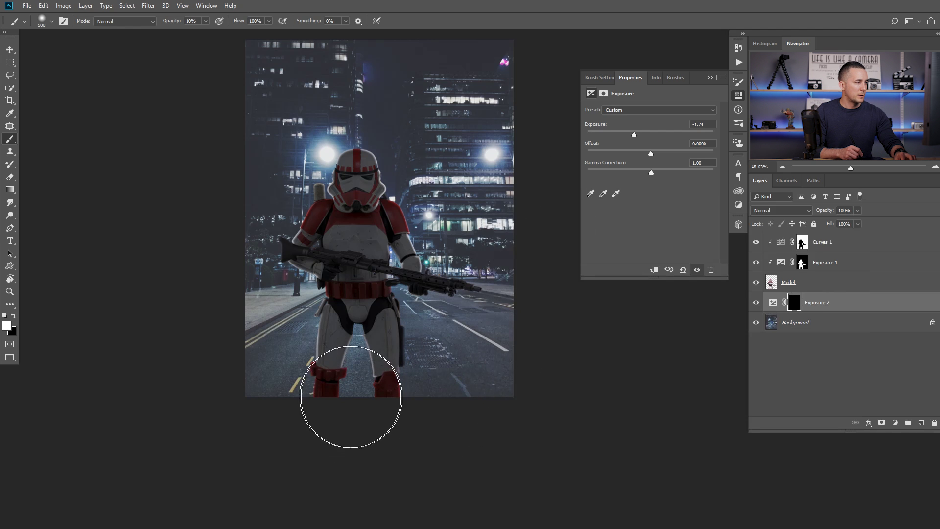
pyautogui.moveTo(353, 392)
pyautogui.mouseDown()
pyautogui.moveTo(250, 425)
pyautogui.moveTo(287, 434)
pyautogui.moveTo(268, 411)
pyautogui.moveTo(262, 355)
pyautogui.moveTo(243, 377)
pyautogui.moveTo(254, 360)
pyautogui.moveTo(240, 361)
pyautogui.moveTo(240, 349)
pyautogui.moveTo(292, 389)
pyautogui.moveTo(266, 452)
pyautogui.moveTo(314, 400)
pyautogui.moveTo(320, 293)
pyautogui.moveTo(350, 347)
pyautogui.moveTo(346, 390)
pyautogui.moveTo(369, 361)
pyautogui.moveTo(499, 373)
pyautogui.moveTo(440, 389)
pyautogui.moveTo(484, 319)
pyautogui.mouseUp()
pyautogui.press('[')
pyautogui.press('[')
pyautogui.press('[')
pyautogui.press('[')
pyautogui.press('[')
pyautogui.press('[')
pyautogui.press(']')
pyautogui.press(']')
pyautogui.press(']')
pyautogui.press('[')
pyautogui.press('[')
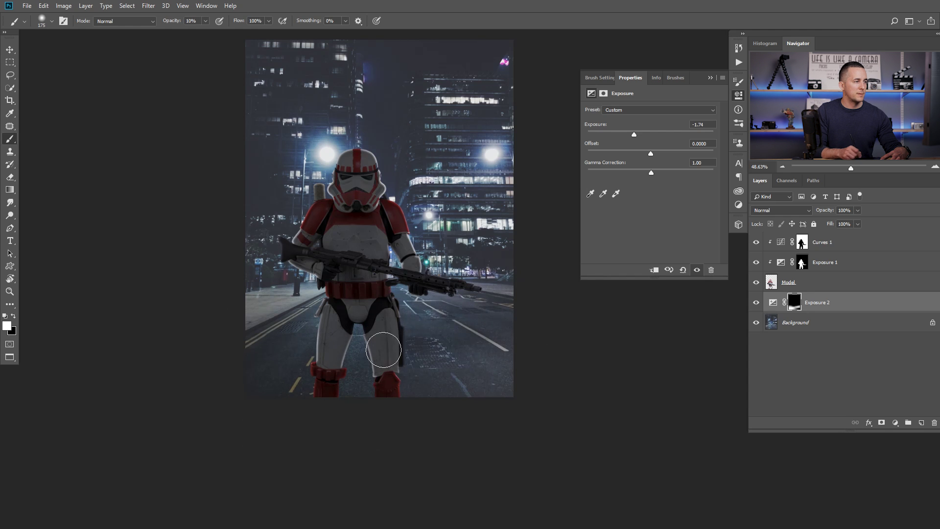
# - Compare the street with the background Exposure adjustment hidden and shown at a smaller view
pyautogui.keyDown('alt'); pyautogui.scroll(-4, 438, 326); pyautogui.keyUp('alt')
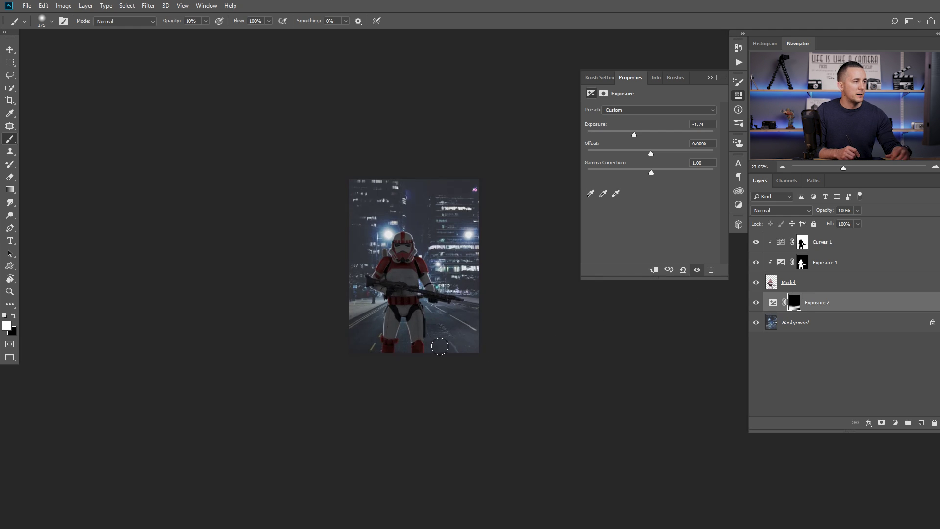
pyautogui.press('x')
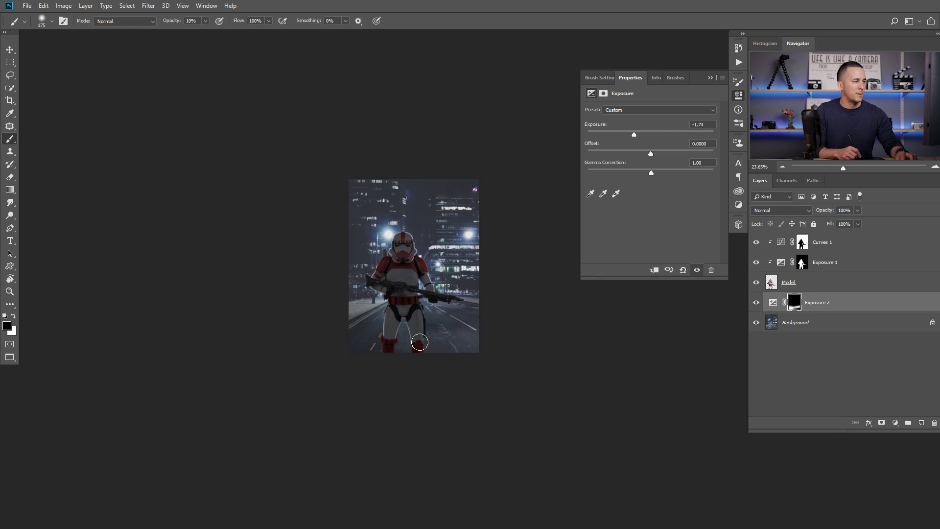
pyautogui.press('x')
pyautogui.click(757, 302)
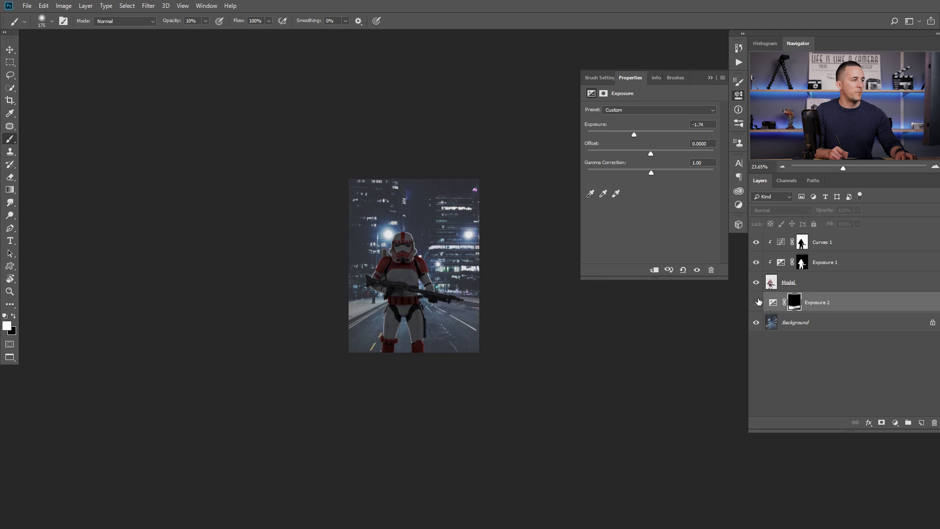
pyautogui.click(756, 302)
pyautogui.scroll(3, 473, 337)
pyautogui.press('x')
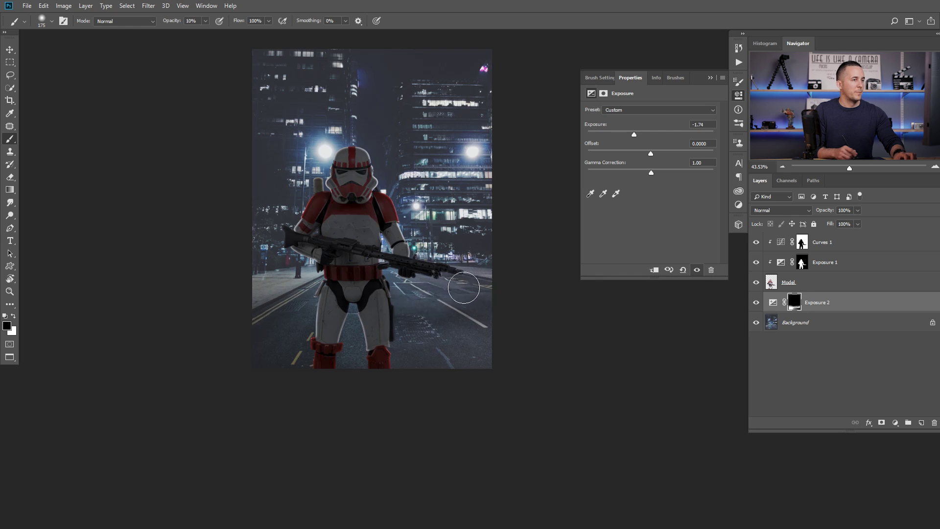
# - Brighten the rim light by moving the white point of the Curves 1 adjustment to input 229, output 255
pyautogui.click(784, 244)
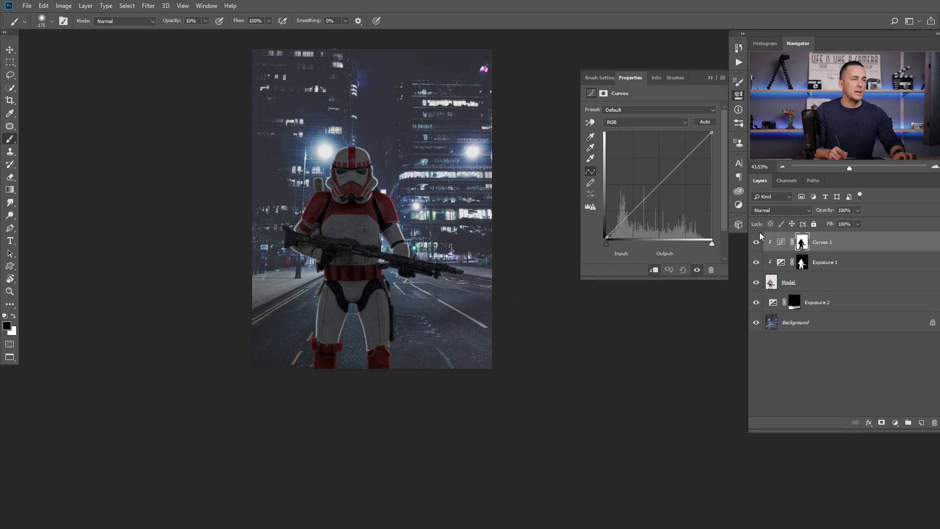
pyautogui.moveTo(362, 221); pyautogui.dragTo(387, 209)
pyautogui.moveTo(387, 209); pyautogui.dragTo(396, 243)
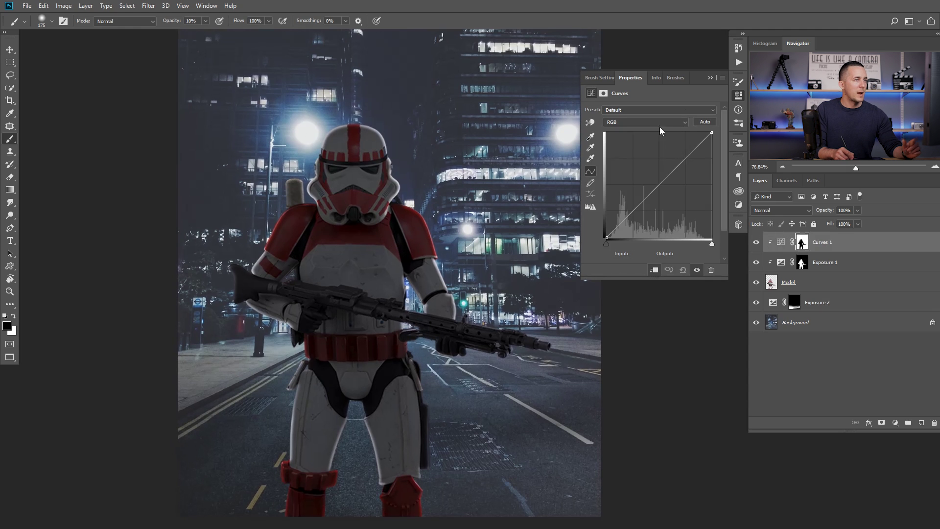
pyautogui.moveTo(712, 132)
pyautogui.mouseDown()
pyautogui.moveTo(645, 128)
pyautogui.moveTo(716, 121)
pyautogui.moveTo(701, 131)
pyautogui.mouseUp()
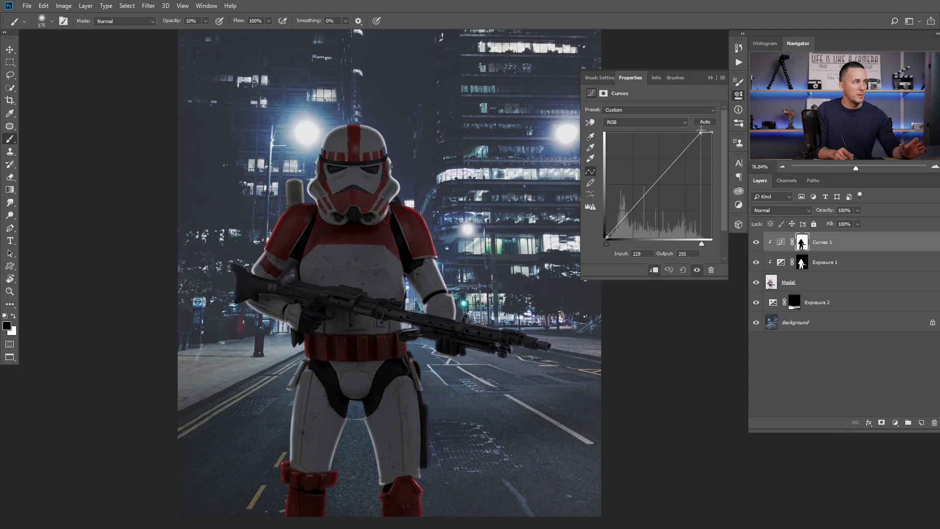
pyautogui.click(710, 77)
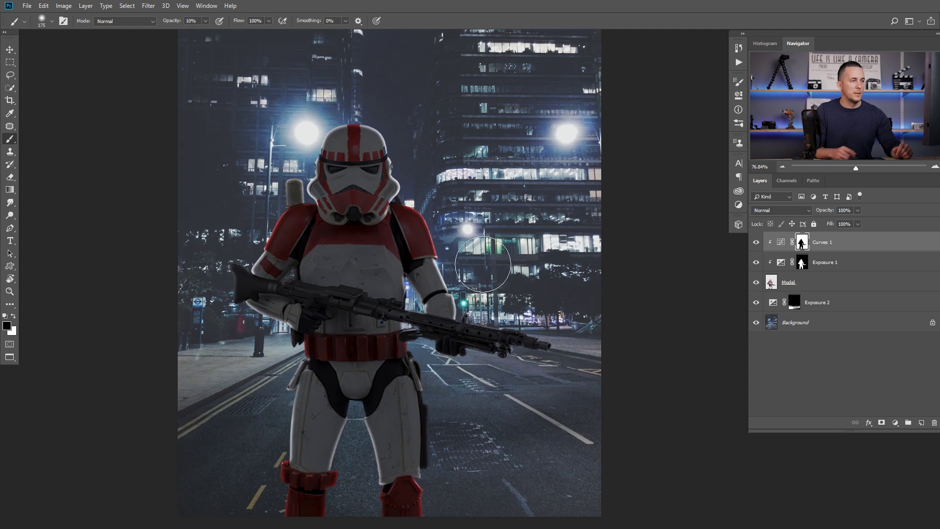
# - Add a clipped Curves adjustment directly above the trooper's Exposure layer and raise its midtones from input 93 to output 157
pyautogui.click(781, 265)
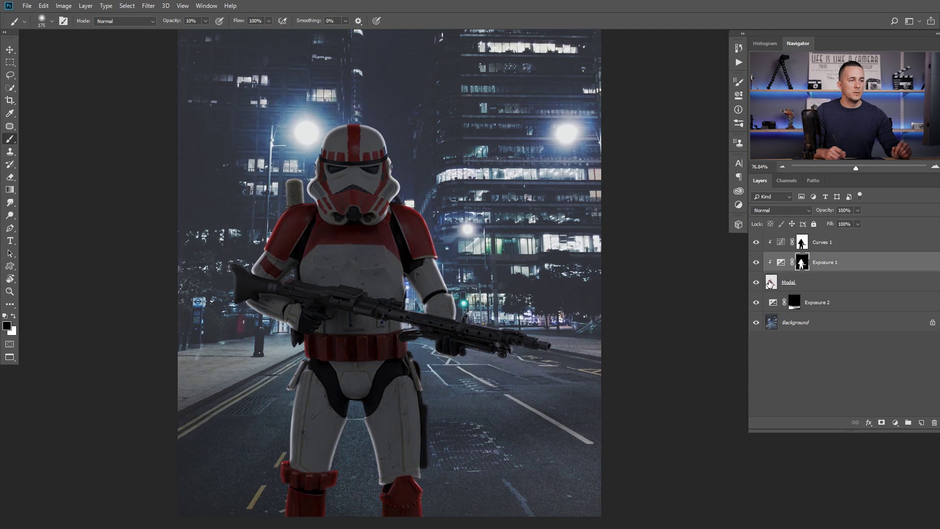
pyautogui.click(895, 422)
pyautogui.click(882, 298)
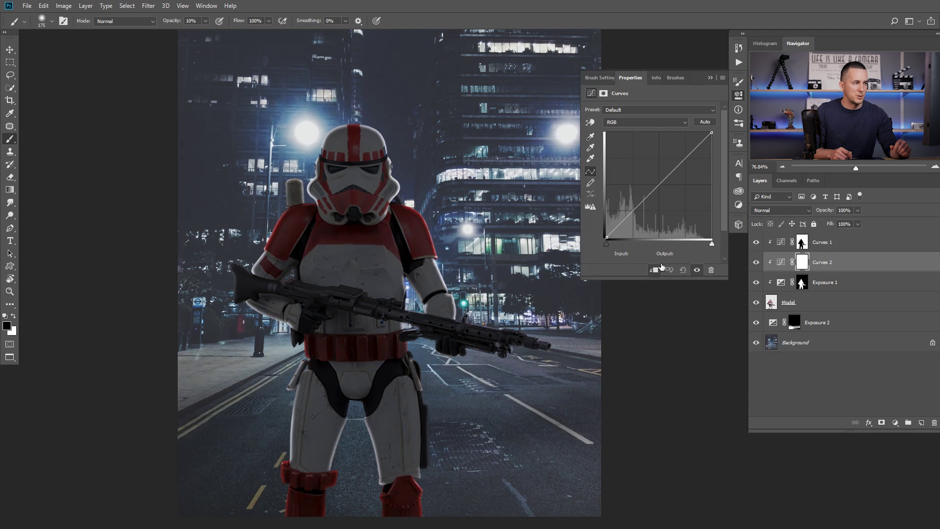
pyautogui.moveTo(657, 185); pyautogui.dragTo(646, 172)
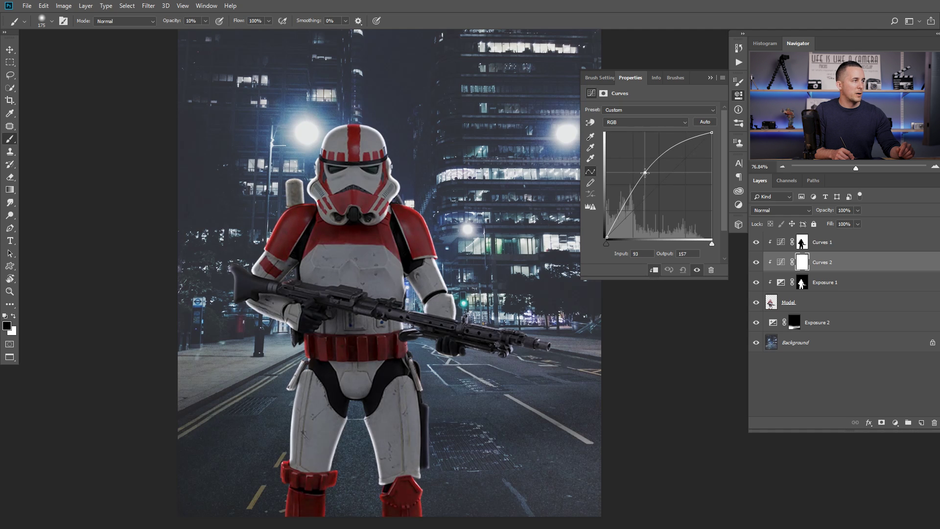
pyautogui.click(710, 78)
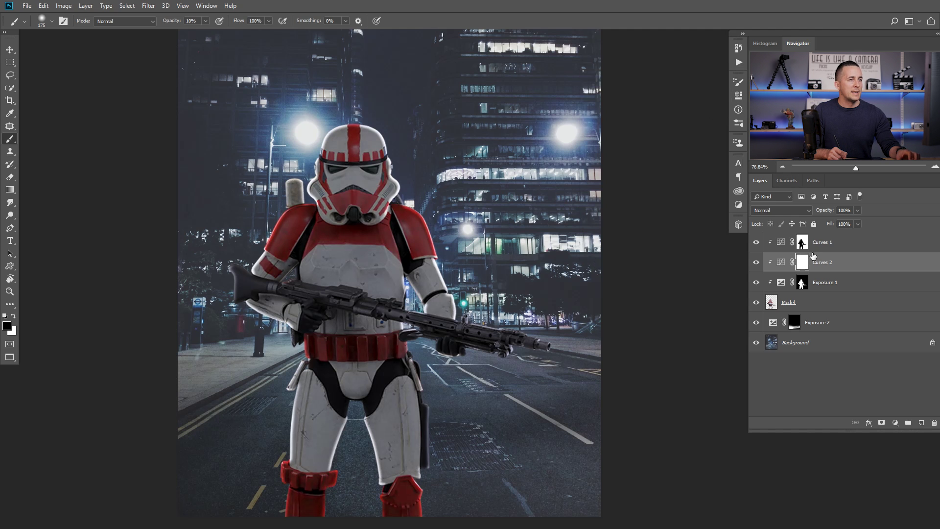
# - Invert the new Curves mask to black and set the brush hardness to 17%
pyautogui.hotkey('ctrl', 'i')
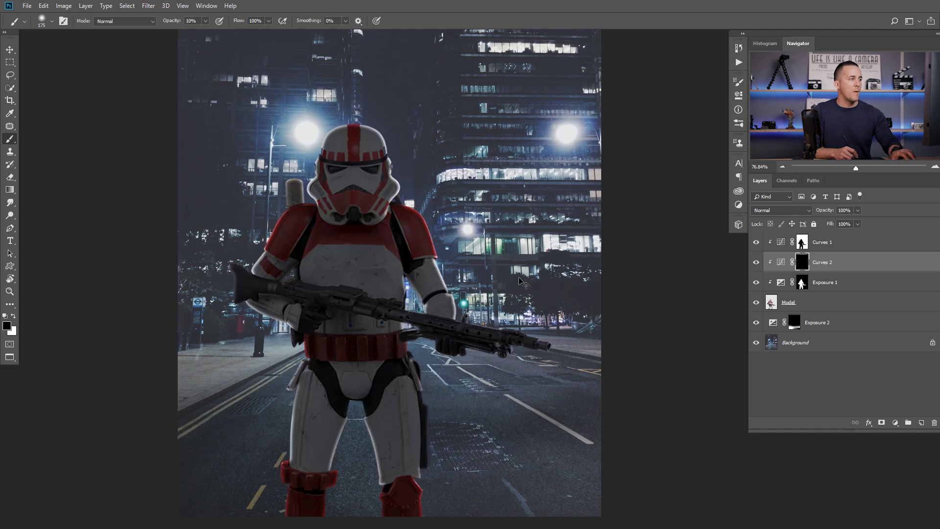
pyautogui.scroll(-2, 506, 267)
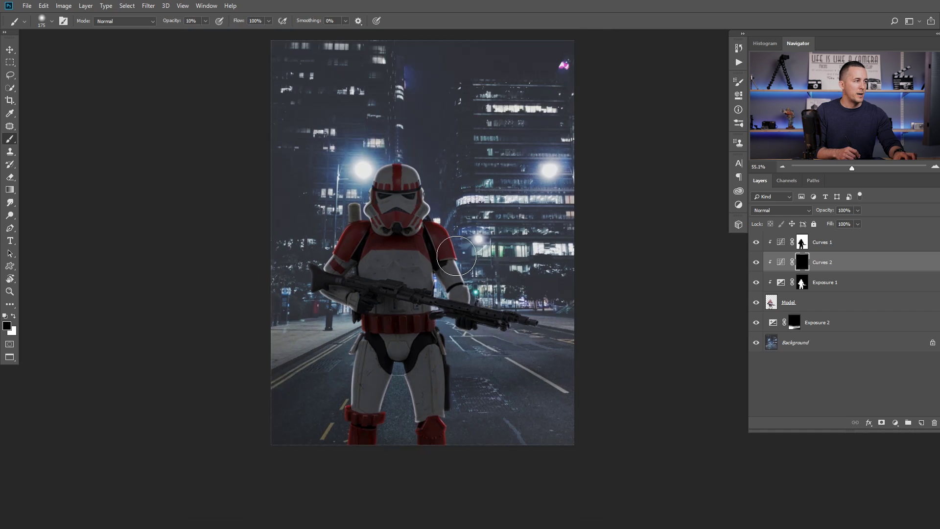
pyautogui.scroll(3, 452, 256)
pyautogui.rightClick(460, 213)
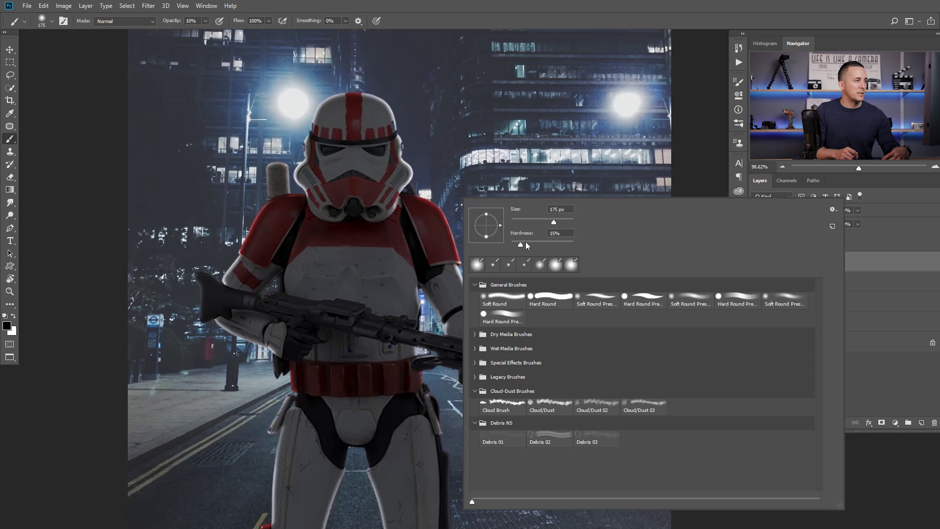
pyautogui.moveTo(520, 244); pyautogui.dragTo(522, 244)
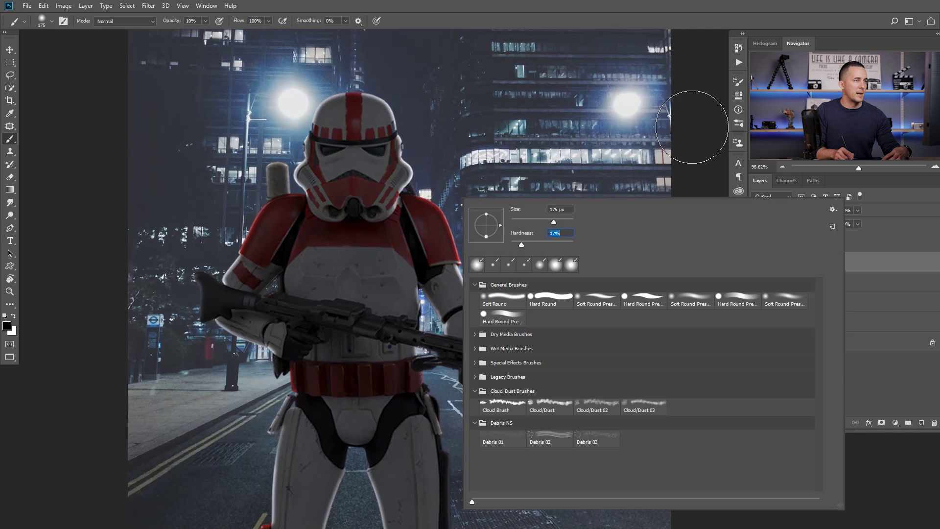
pyautogui.click(691, 127)
# - Paint white at 10% opacity on the Curves 2 mask to brighten the trooper's left shoulder and arm
pyautogui.press('[')
pyautogui.press('[')
pyautogui.press('[')
pyautogui.press('[')
pyautogui.press('[')
pyautogui.press('[')
pyautogui.press(']')
pyautogui.press(']')
pyautogui.press(']')
pyautogui.press(']')
pyautogui.press('x')
pyautogui.moveTo(458, 274)
pyautogui.mouseDown()
pyautogui.moveTo(472, 295)
pyautogui.moveTo(443, 228)
pyautogui.moveTo(480, 338)
pyautogui.moveTo(427, 199)
pyautogui.moveTo(482, 337)
pyautogui.mouseUp()
# - Paint white with a brush of about 20 px along the torso edge beside the trooper's left arm on the Curves 2 mask
pyautogui.press('[')
pyautogui.press('[')
pyautogui.press('[')
pyautogui.press('[')
pyautogui.press('[')
pyautogui.press('[')
pyautogui.press('[')
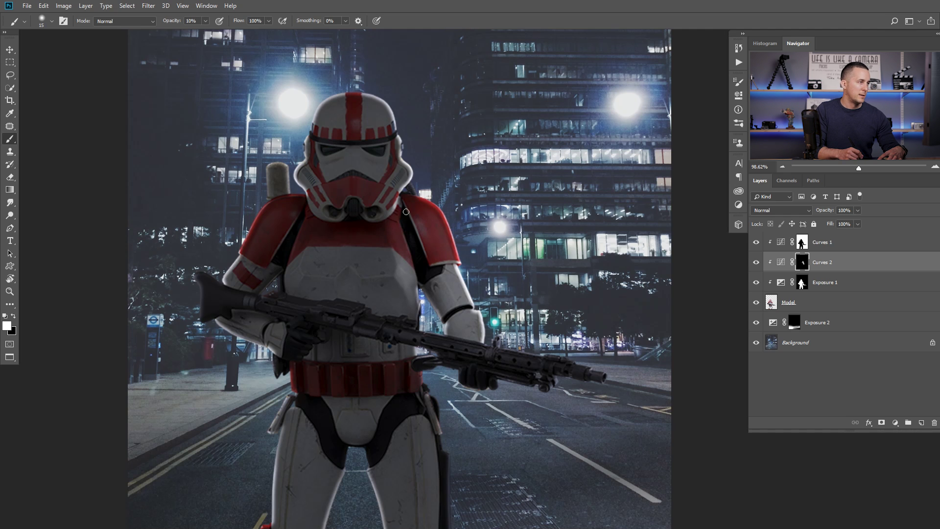
pyautogui.press(']')
pyautogui.press(']')
pyautogui.press(']')
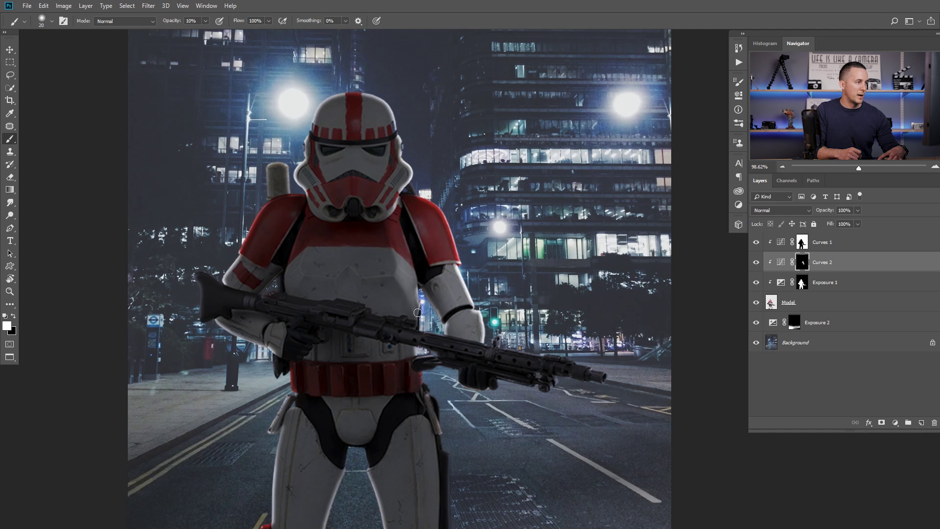
pyautogui.moveTo(420, 320); pyautogui.dragTo(405, 195)
# - Paint white with a brush of 45 to 60 px on the Curves 2 mask to brighten the trooper's left thigh
pyautogui.press(']')
pyautogui.press(']')
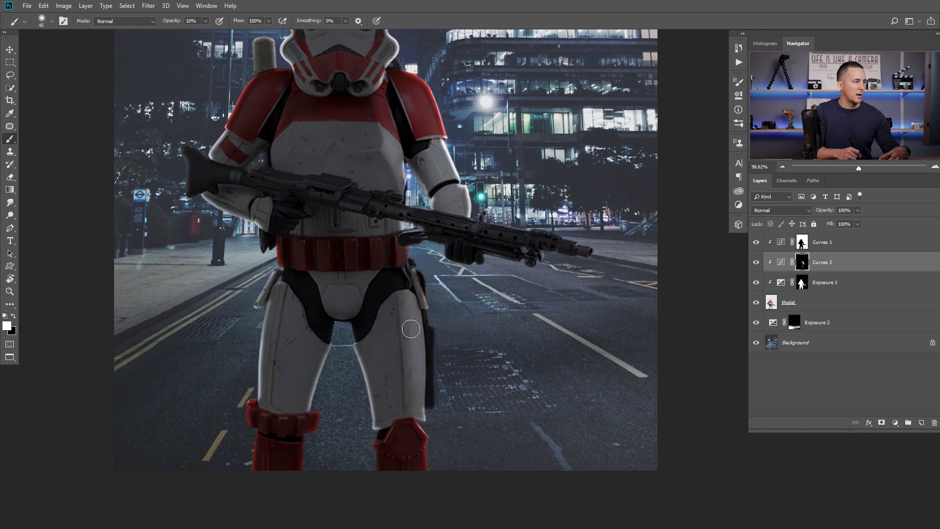
pyautogui.scroll(-3, 385, 317)
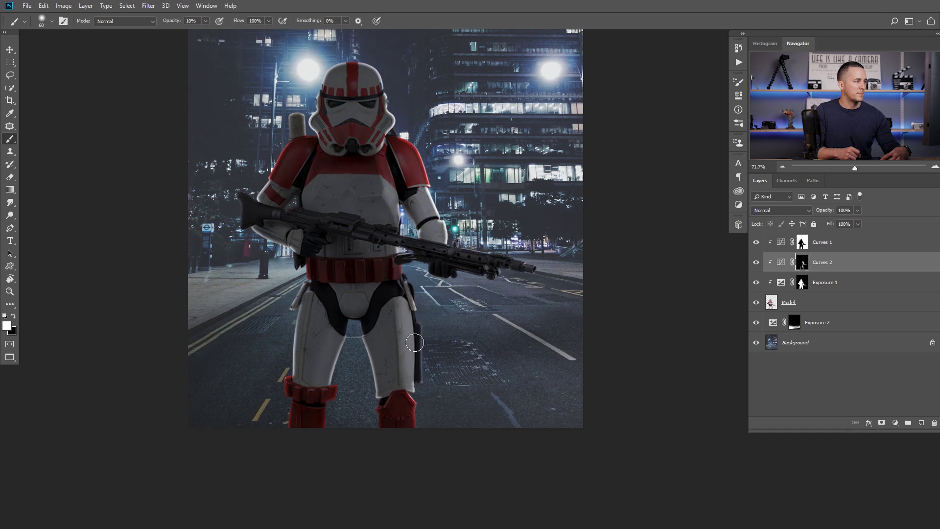
# - Paint white with a 90 px brush on the Curves 2 mask to lighten the trooper's chest
pyautogui.press(']')
pyautogui.press(']')
pyautogui.press(']')
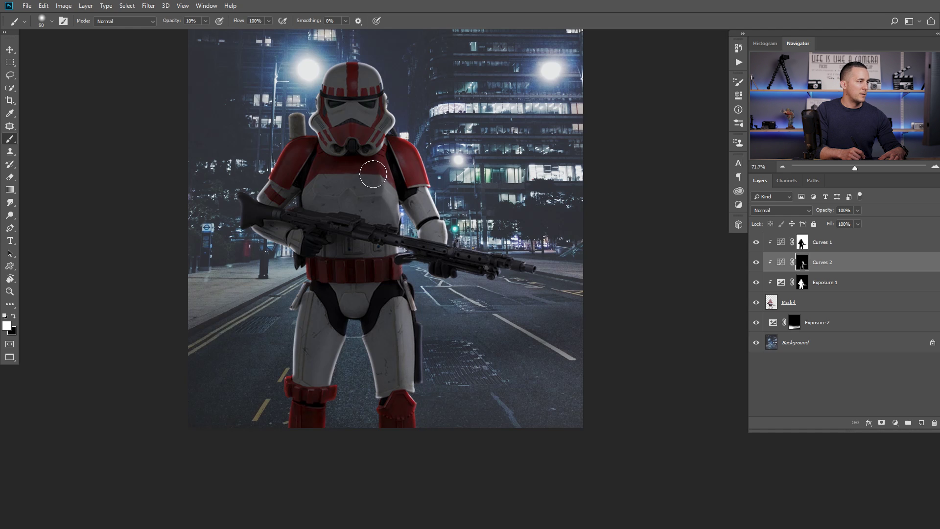
pyautogui.press('[')
pyautogui.press('[')
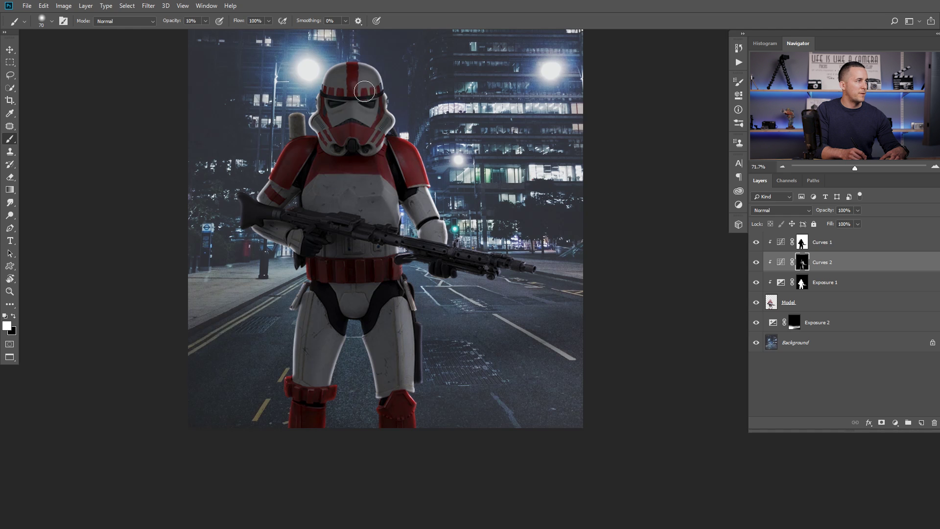
# - Paint white with a 45 px brush over the helmet's faceplate on the Curves 2 mask
pyautogui.press('[')
pyautogui.press('[')
pyautogui.press('[')
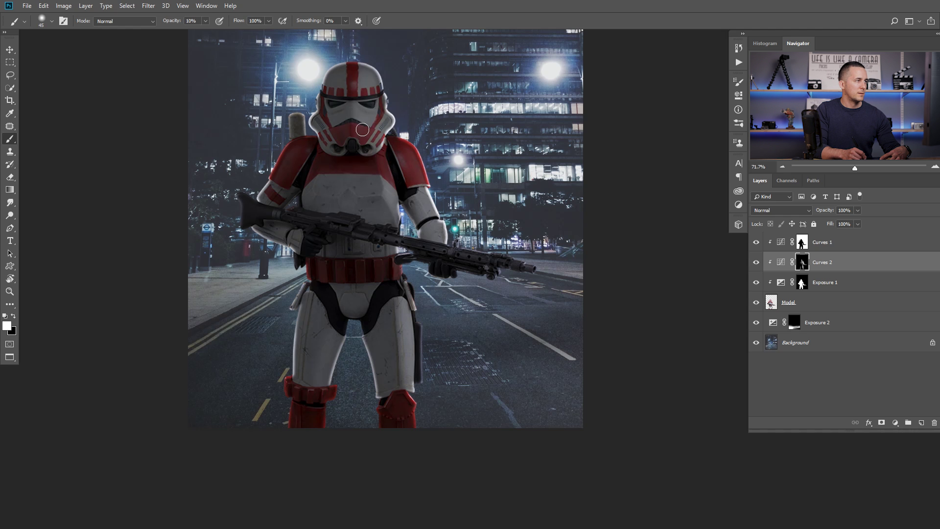
pyautogui.moveTo(352, 106)
pyautogui.mouseDown()
pyautogui.moveTo(370, 117)
pyautogui.moveTo(375, 155)
pyautogui.mouseUp()
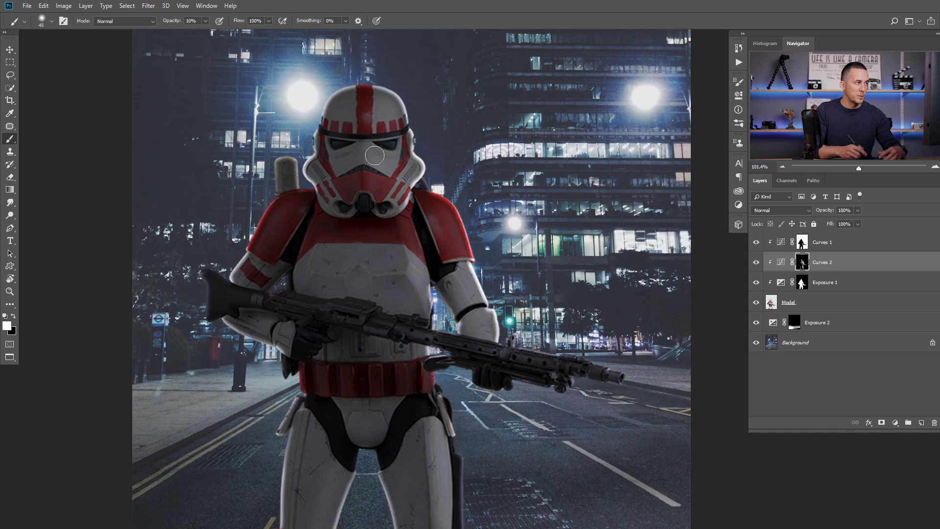
# - Paint white with a 10 to 20 px brush on the Curves 2 mask to pick out details on the belt and abdomen
pyautogui.press('[')
pyautogui.press('[')
pyautogui.press('[')
pyautogui.press('[')
pyautogui.press(']')
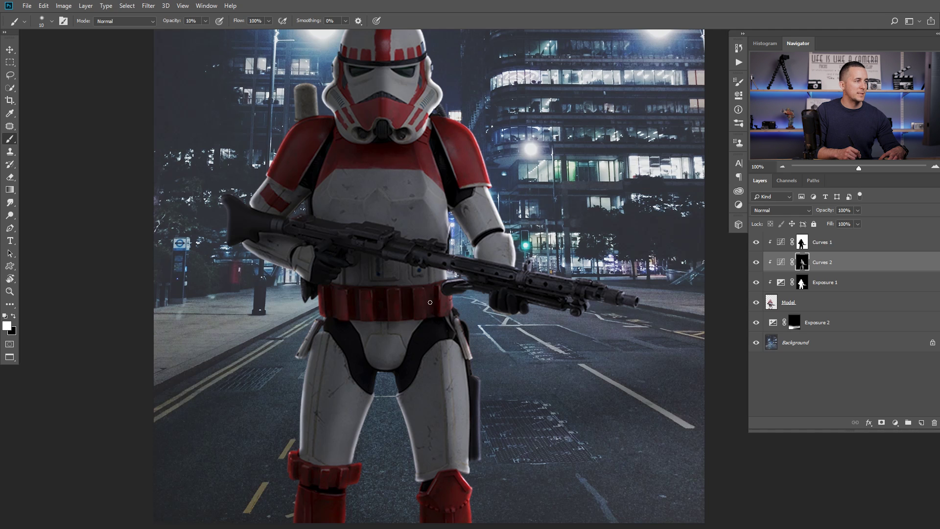
pyautogui.press(']')
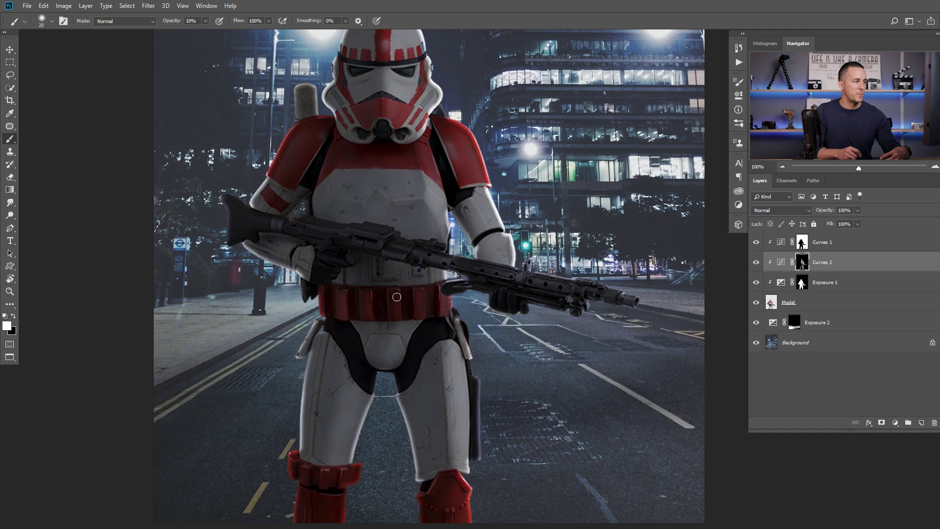
pyautogui.press('[')
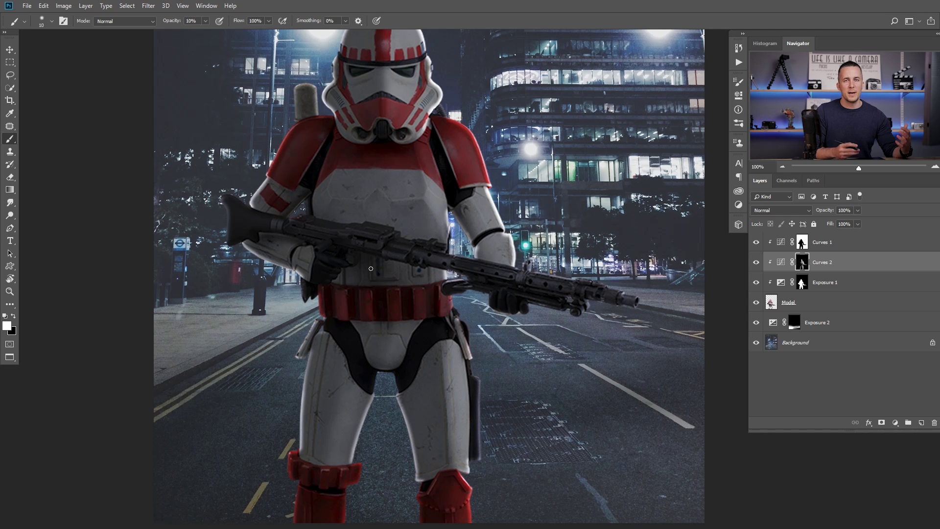
# - Enlarge the soft brush to 70 px
pyautogui.press(']')
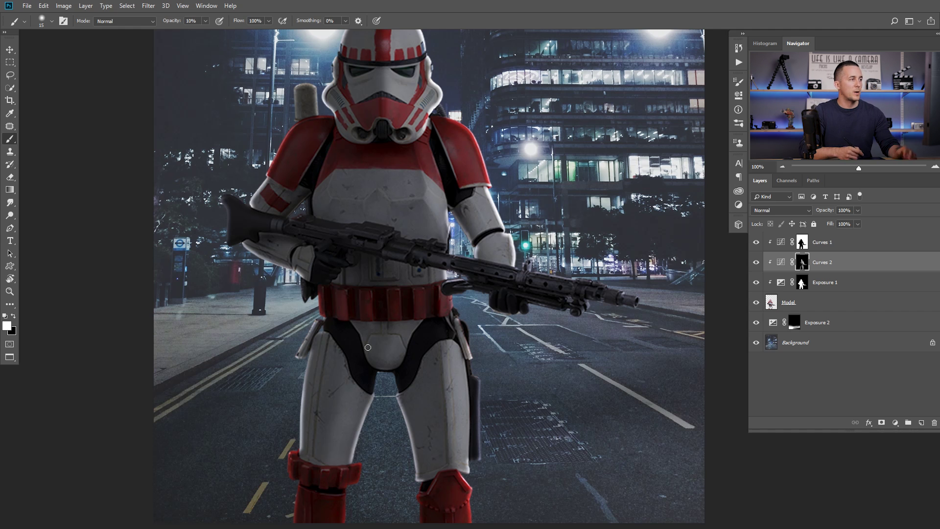
pyautogui.scroll(-2, 382, 220)
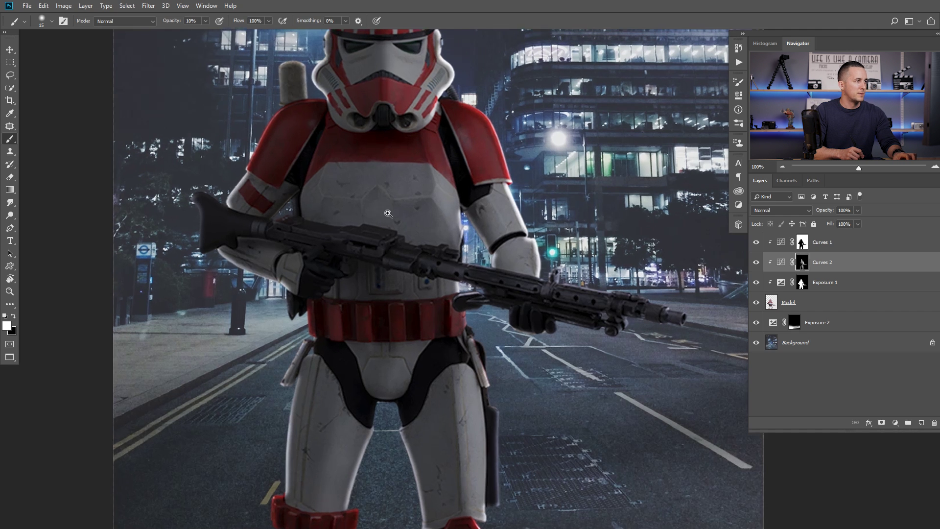
pyautogui.scroll(-2, 413, 188)
pyautogui.press(']')
pyautogui.press(']')
pyautogui.press(']')
pyautogui.press(']')
# - Add a clipped Curves adjustment above Curves 2, brighten it to output 152 at input 79, and invert its mask to black
pyautogui.doubleClick(781, 262)
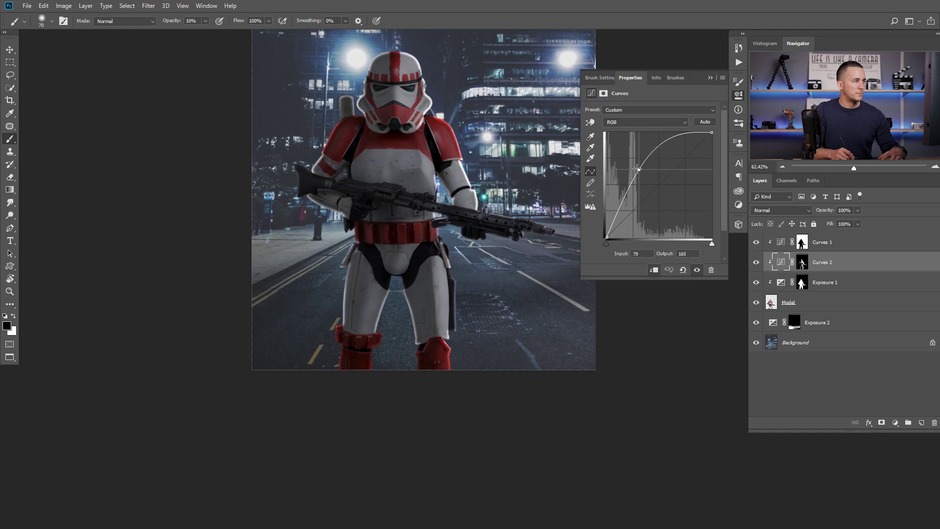
pyautogui.click(895, 422)
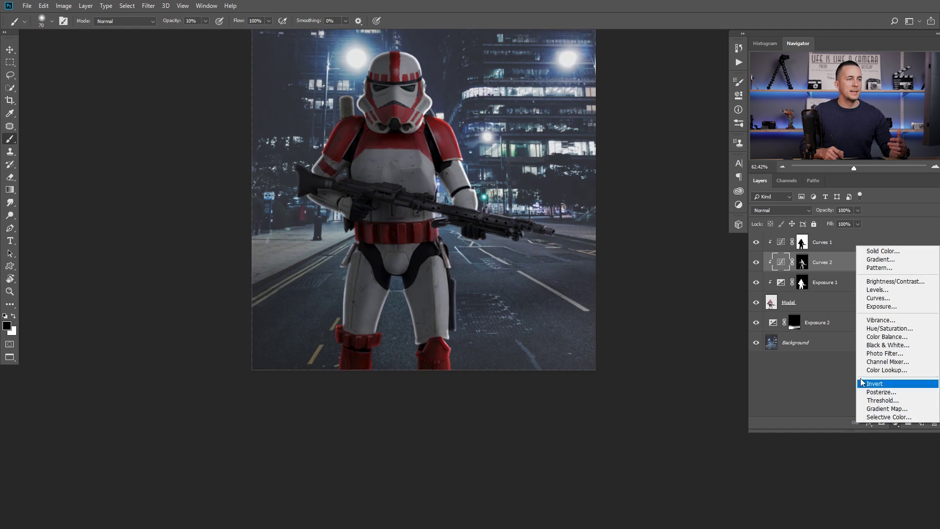
pyautogui.click(877, 298)
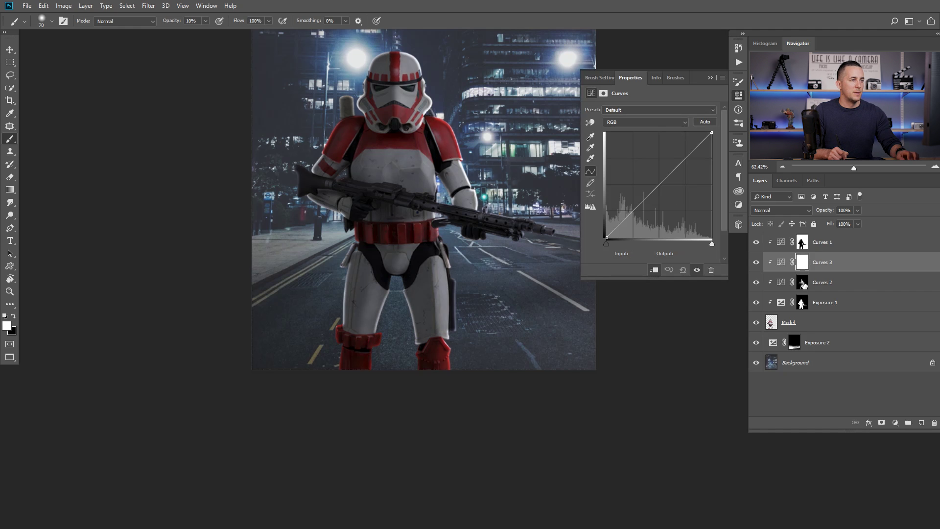
pyautogui.moveTo(659, 186); pyautogui.dragTo(638, 177)
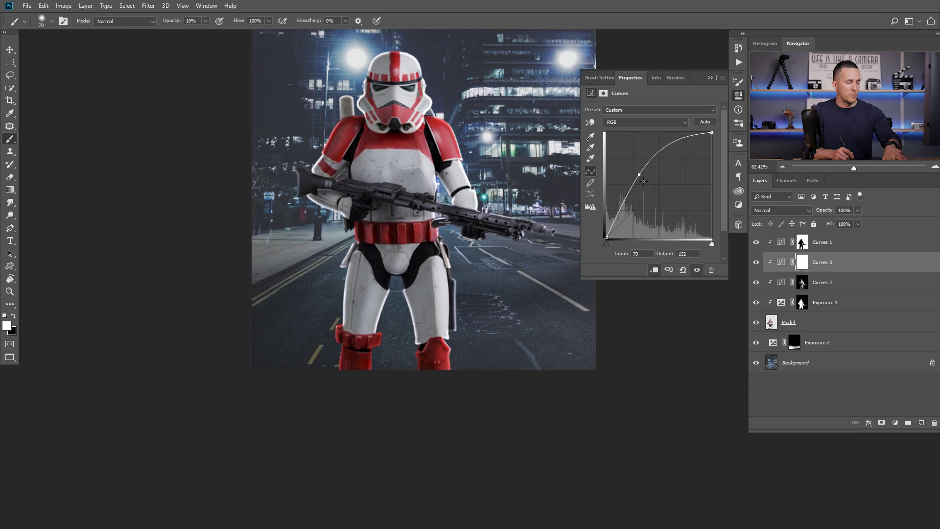
pyautogui.hotkey('ctrl', 'i')
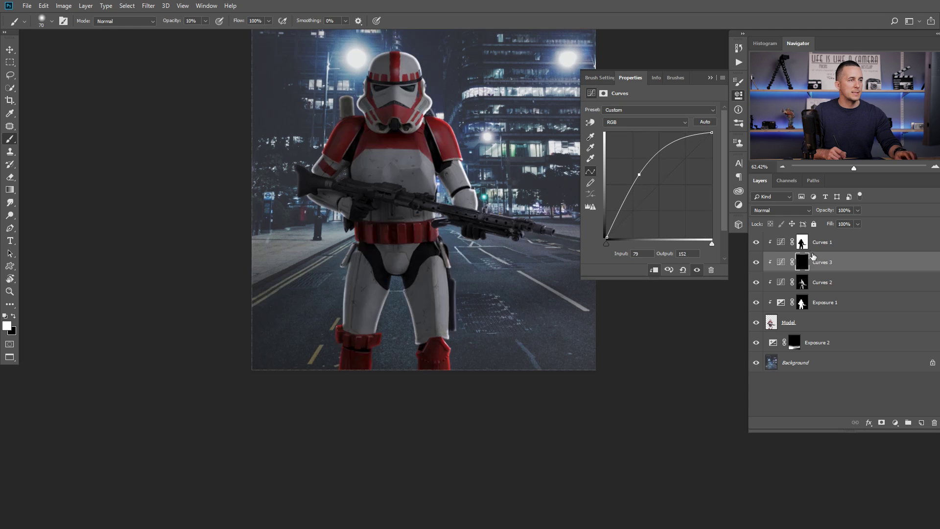
# - Paint white at 10% opacity with a 70 to 80 px brush on the Curves 3 mask over the rifle, left leg and abdomen
pyautogui.click(739, 95)
pyautogui.moveTo(448, 135)
pyautogui.mouseDown()
pyautogui.moveTo(480, 191)
pyautogui.moveTo(475, 209)
pyautogui.moveTo(568, 228)
pyautogui.mouseUp()
pyautogui.moveTo(491, 207); pyautogui.dragTo(524, 221)
pyautogui.moveTo(448, 260); pyautogui.dragTo(444, 369)
pyautogui.moveTo(433, 245); pyautogui.dragTo(443, 375)
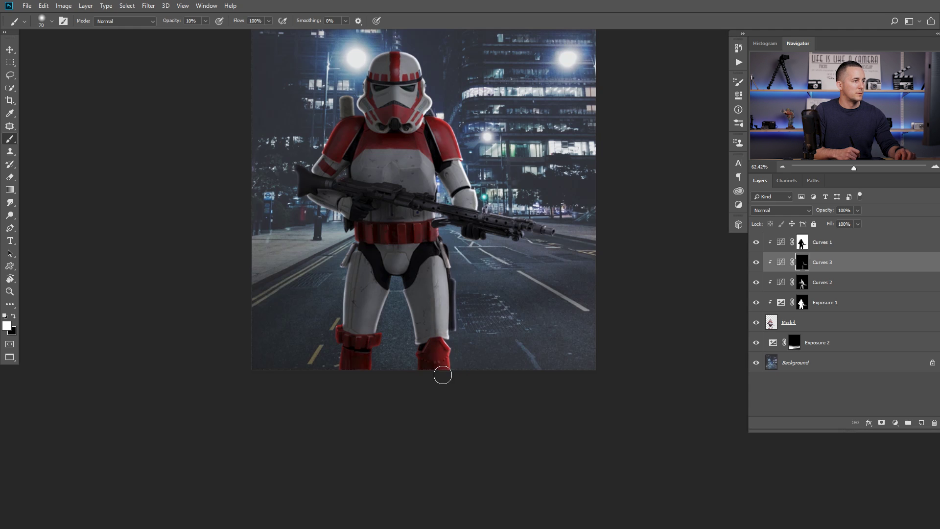
pyautogui.press(']')
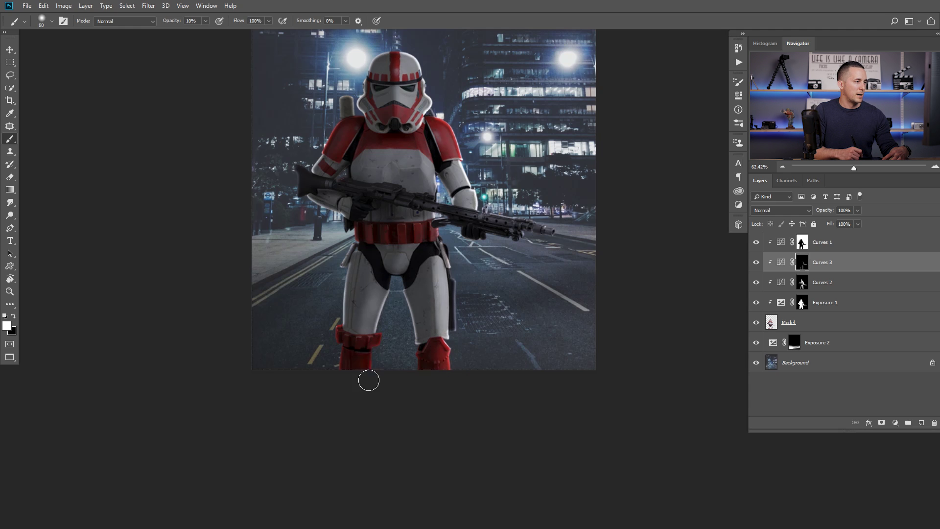
pyautogui.moveTo(402, 205); pyautogui.dragTo(409, 232)
# - Set the brush opacity to 5% and paint white on the Curves 3 mask over the chest, belt and left thigh
pyautogui.press('[')
pyautogui.press('0')
pyautogui.press('5')
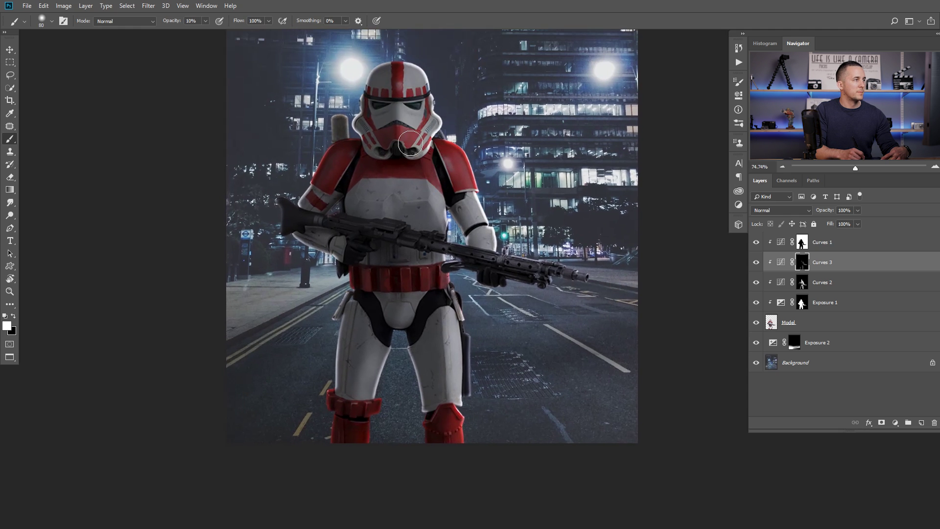
pyautogui.moveTo(423, 172); pyautogui.dragTo(438, 223)
pyautogui.press('x')
pyautogui.press('x')
pyautogui.moveTo(443, 277); pyautogui.dragTo(408, 274)
pyautogui.moveTo(453, 313); pyautogui.dragTo(457, 416)
# - Paint white on the Curves 3 mask down the trooper's right thigh
pyautogui.click(802, 281)
pyautogui.press('x')
pyautogui.click(802, 262)
pyautogui.press('x')
pyautogui.moveTo(369, 328); pyautogui.dragTo(354, 394)
# - Paint broad white strokes with a 300 px brush on the Curves 3 mask over the torso and left arm, and compare with the adjustments hidden
pyautogui.press(']')
pyautogui.press(']')
pyautogui.press(']')
pyautogui.press(']')
pyautogui.press(']')
pyautogui.press(']')
pyautogui.press(']')
pyautogui.press(']')
pyautogui.press(']')
pyautogui.moveTo(458, 210); pyautogui.dragTo(433, 221)
pyautogui.moveTo(522, 255); pyautogui.dragTo(484, 269)
pyautogui.moveTo(506, 266); pyautogui.dragTo(460, 267)
pyautogui.moveTo(756, 242); pyautogui.dragTo(758, 300)
pyautogui.moveTo(757, 242); pyautogui.dragTo(756, 302)
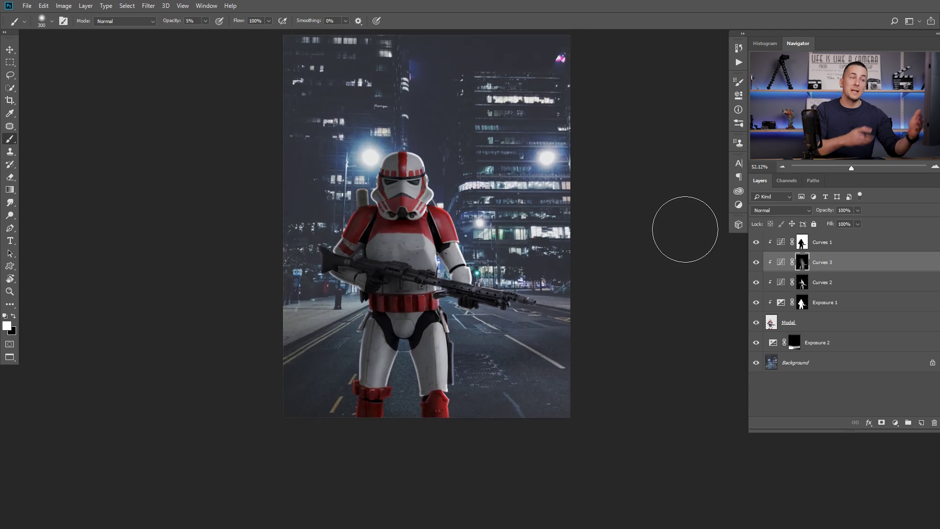
# - Add a clipped Curves adjustment above Curves 3, darken it to output 99 at input 163, and invert its mask to black
pyautogui.click(781, 262)
pyautogui.click(894, 422)
pyautogui.click(879, 294)
pyautogui.moveTo(661, 183); pyautogui.dragTo(674, 197)
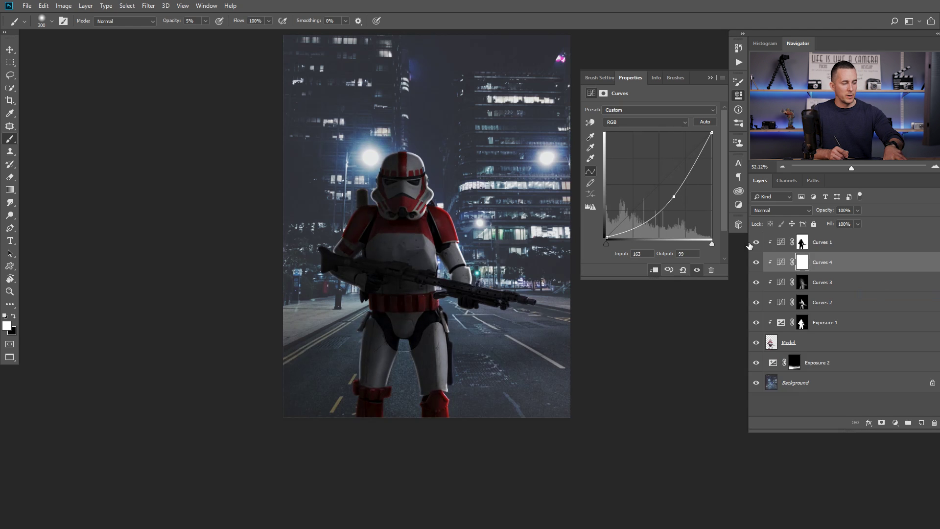
pyautogui.hotkey('ctrl', 'i')
pyautogui.keyDown('ctrl'); pyautogui.click(390, 265); pyautogui.keyUp('ctrl')
pyautogui.click(710, 78)
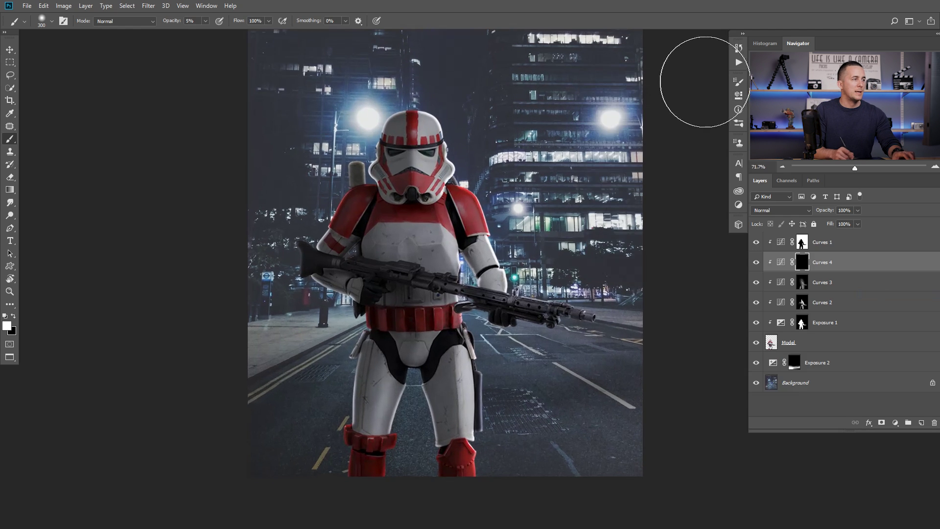
# - Reduce the brush to 15 px with white as the foreground colour for detail work on the Curves 4 mask
pyautogui.keyDown('ctrl'); pyautogui.click(458, 296); pyautogui.keyUp('ctrl')
pyautogui.moveTo(426, 342); pyautogui.dragTo(454, 293)
pyautogui.keyDown('ctrl'); pyautogui.click(450, 293); pyautogui.keyUp('ctrl')
pyautogui.press('x')
pyautogui.press('[')
pyautogui.press('[')
pyautogui.press('[')
pyautogui.press('[')
pyautogui.press('[')
pyautogui.press('[')
pyautogui.press('[')
pyautogui.press('[')
pyautogui.press('[')
pyautogui.press('[')
pyautogui.press('[')
pyautogui.press('[')
pyautogui.press('[')
pyautogui.press('[')
pyautogui.press('[')
pyautogui.press(']')
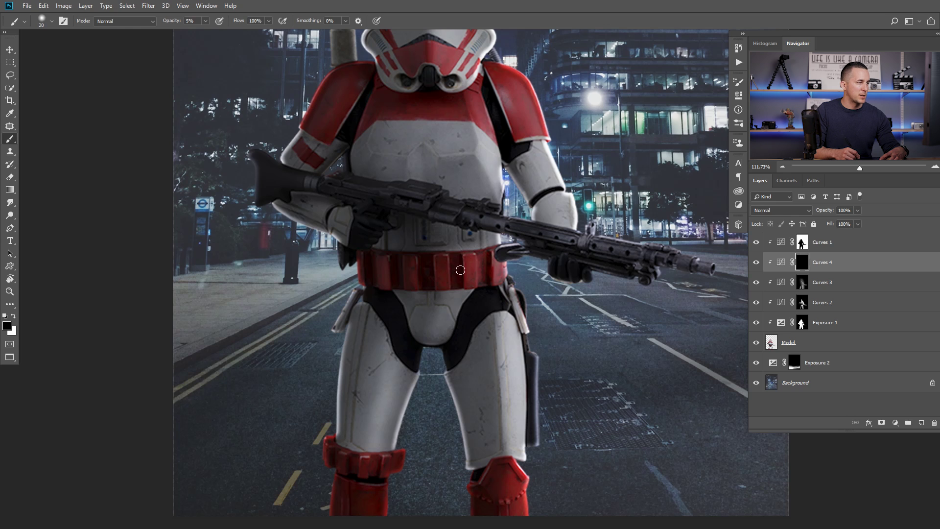
pyautogui.press('[')
pyautogui.press('x')
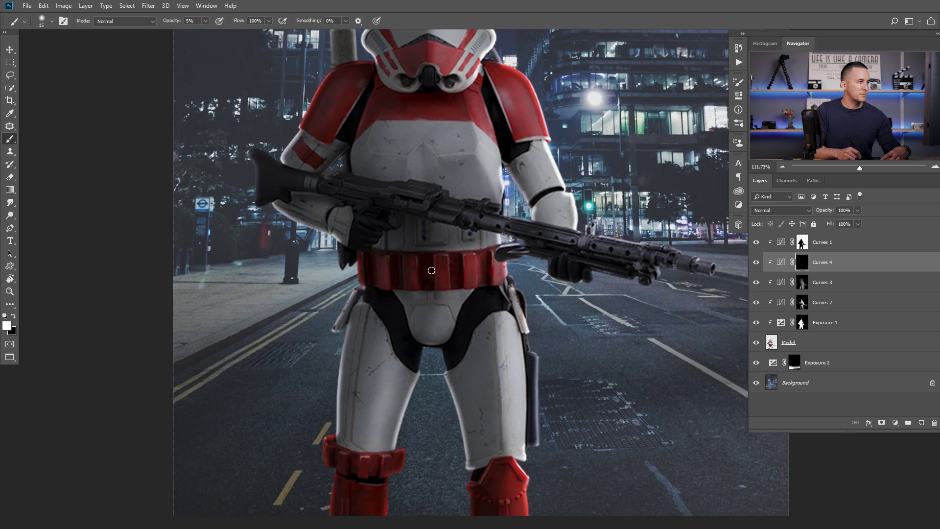
# - Paint white with a brush of up to 50 px on the Curves 4 mask to darken the abdomen beneath the rifle
pyautogui.press(']')
pyautogui.press(']')
pyautogui.press(']')
pyautogui.press(']')
pyautogui.press(']')
pyautogui.press(']')
pyautogui.press(']')
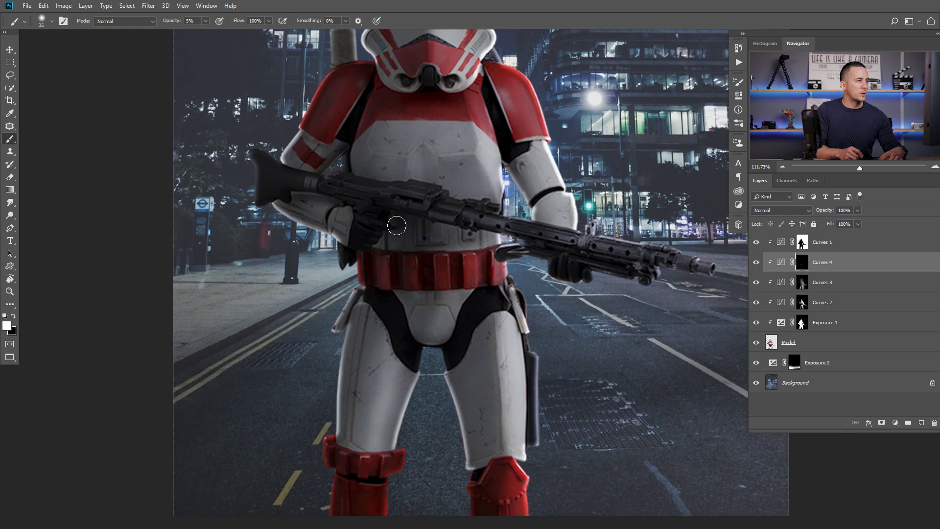
pyautogui.rightClick(396, 216)
pyautogui.click(385, 220)
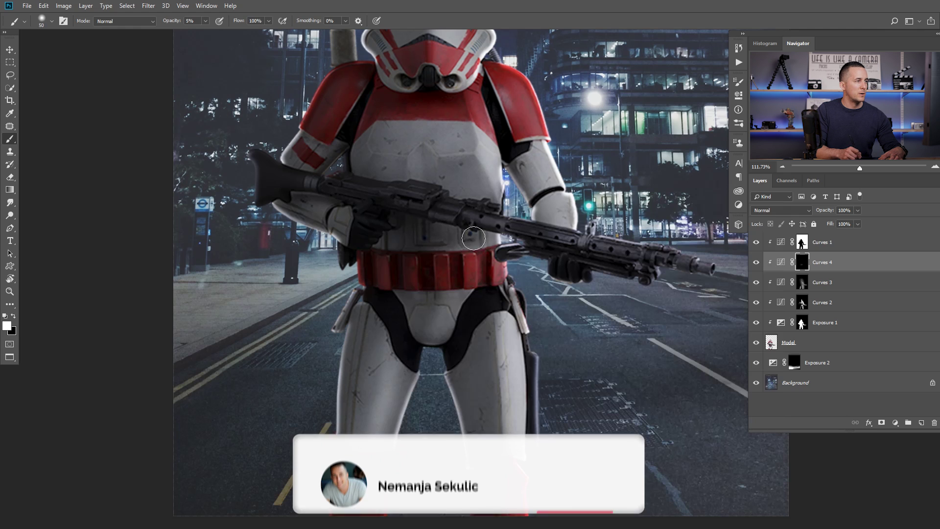
pyautogui.press('[')
pyautogui.press('[')
pyautogui.moveTo(472, 238)
pyautogui.mouseDown()
pyautogui.moveTo(448, 242)
pyautogui.moveTo(449, 233)
pyautogui.mouseUp()
# - Reduce the brush to 25 px and raise its hardness
pyautogui.press('[')
pyautogui.rightClick(451, 218)
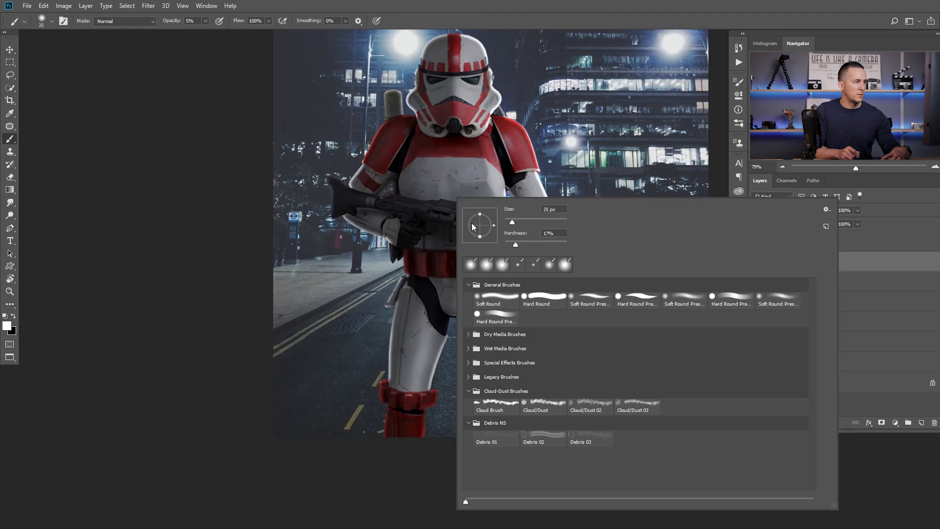
pyautogui.click(448, 229)
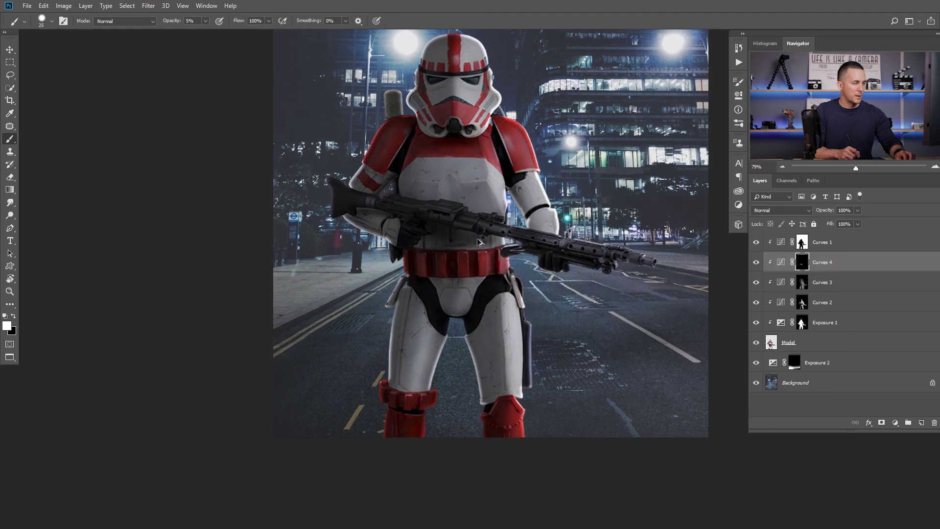
pyautogui.press('e')
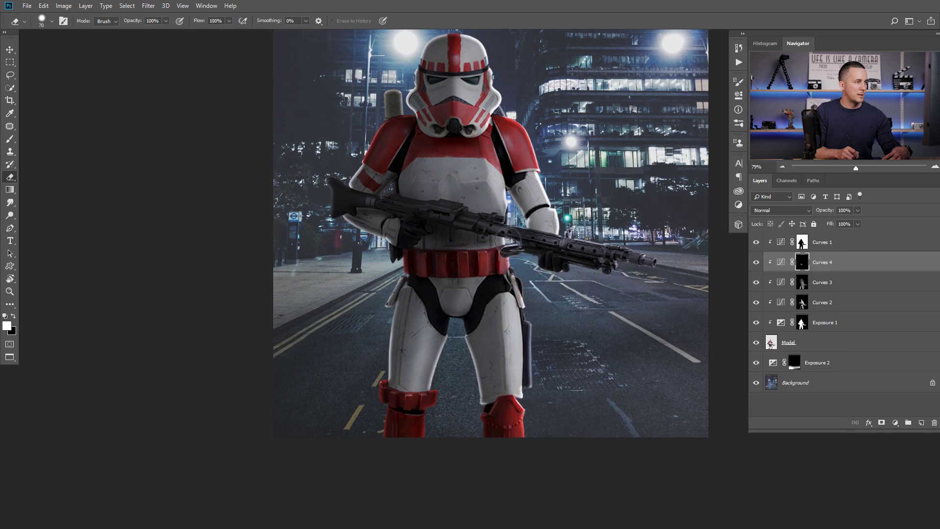
pyautogui.press('b')
pyautogui.rightClick(457, 240)
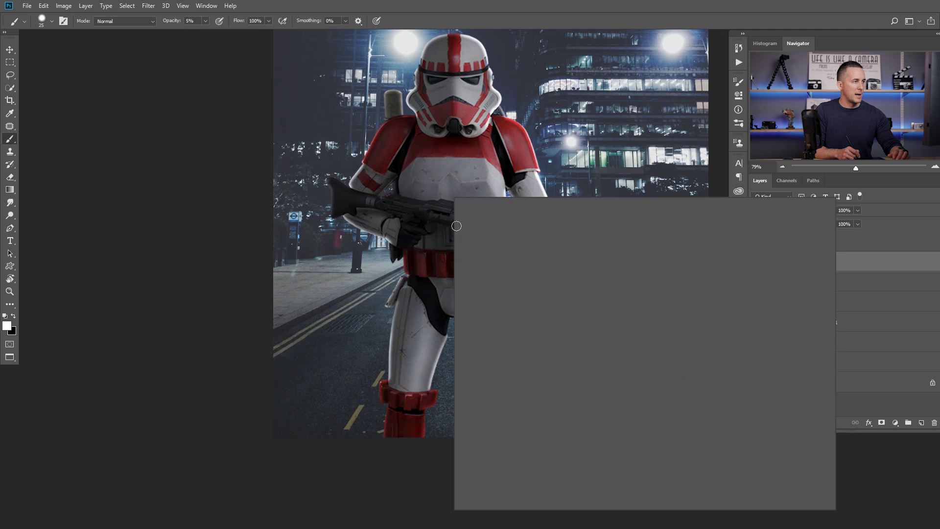
pyautogui.click(543, 244)
pyautogui.click(432, 225)
# - Paint white with a brush of about 45 to 50 px on the Curves 4 mask across the abdomen above the belt
pyautogui.press(']')
pyautogui.press(']')
pyautogui.press(']')
pyautogui.press(']')
pyautogui.press(']')
pyautogui.moveTo(427, 229)
pyautogui.mouseDown()
pyautogui.moveTo(497, 236)
pyautogui.moveTo(411, 223)
pyautogui.moveTo(505, 241)
pyautogui.moveTo(420, 222)
pyautogui.moveTo(495, 234)
pyautogui.moveTo(444, 220)
pyautogui.moveTo(501, 237)
pyautogui.moveTo(420, 222)
pyautogui.moveTo(512, 238)
pyautogui.moveTo(413, 225)
pyautogui.moveTo(492, 234)
pyautogui.mouseUp()
pyautogui.press('[')
pyautogui.press('[')
pyautogui.press(']')
pyautogui.press(']')
# - Set the brush hardness to 27% and paint white with a smaller brush on the Curves 4 mask over the chest
pyautogui.rightClick(420, 187)
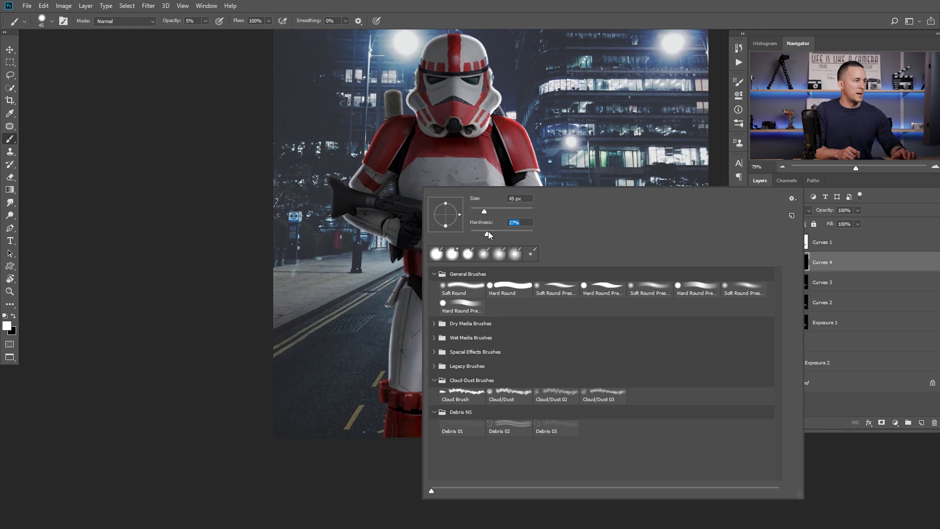
pyautogui.click(409, 159)
pyautogui.press('[')
pyautogui.press('[')
pyautogui.moveTo(402, 197)
pyautogui.mouseDown()
pyautogui.moveTo(415, 148)
pyautogui.moveTo(441, 110)
pyautogui.moveTo(433, 120)
pyautogui.moveTo(432, 86)
pyautogui.moveTo(437, 134)
pyautogui.moveTo(443, 94)
pyautogui.moveTo(435, 97)
pyautogui.mouseUp()
# - Paint white on the Curves 4 mask to shade the outer side of the trooper's left thigh
pyautogui.press(']')
pyautogui.press(']')
pyautogui.press('[')
pyautogui.press('[')
pyautogui.moveTo(499, 328); pyautogui.dragTo(518, 342)
pyautogui.moveTo(517, 343); pyautogui.dragTo(466, 330)
# - Shrink the brush to a very fine size and shade the small abdomen panel details on the Curves 4 mask
pyautogui.press('[')
pyautogui.press('[')
pyautogui.press('[')
pyautogui.press('[')
pyautogui.press('[')
pyautogui.press('[')
pyautogui.press('[')
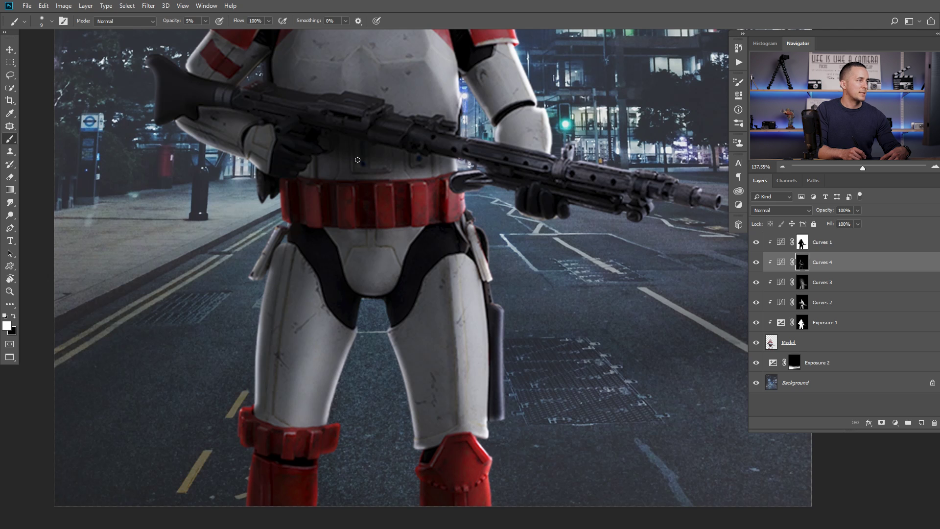
# - Paint white with a 20 to 30 px brush on the Curves 4 mask to darken the red upper chest under the helmet
pyautogui.moveTo(377, 100); pyautogui.dragTo(397, 214)
pyautogui.press(']')
pyautogui.press(']')
pyautogui.press(']')
pyautogui.press(']')
pyautogui.press(']')
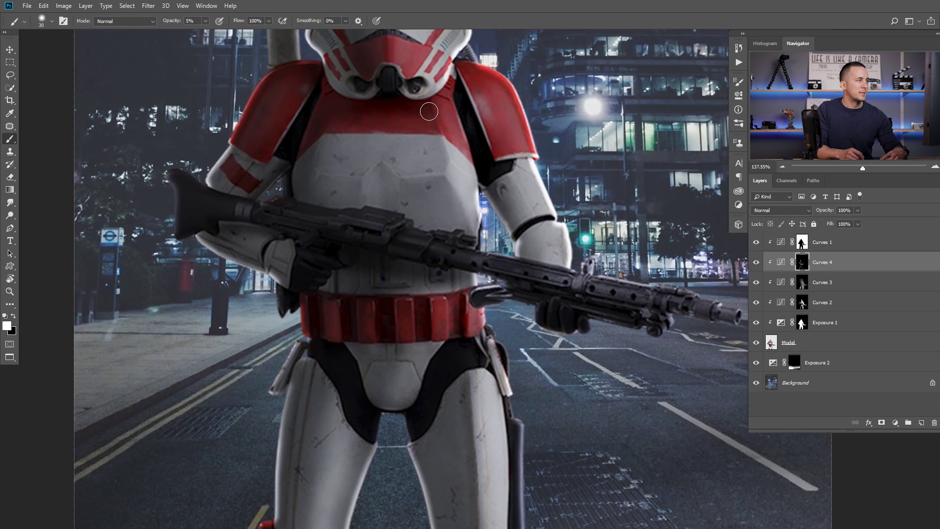
pyautogui.press('[')
pyautogui.press('[')
# - Paint white with a 20 to 30 px brush on the Curves 4 mask to deepen the shadows on the helmet's faceplate
pyautogui.moveTo(315, 99); pyautogui.dragTo(352, 167)
pyautogui.press(']')
pyautogui.press(']')
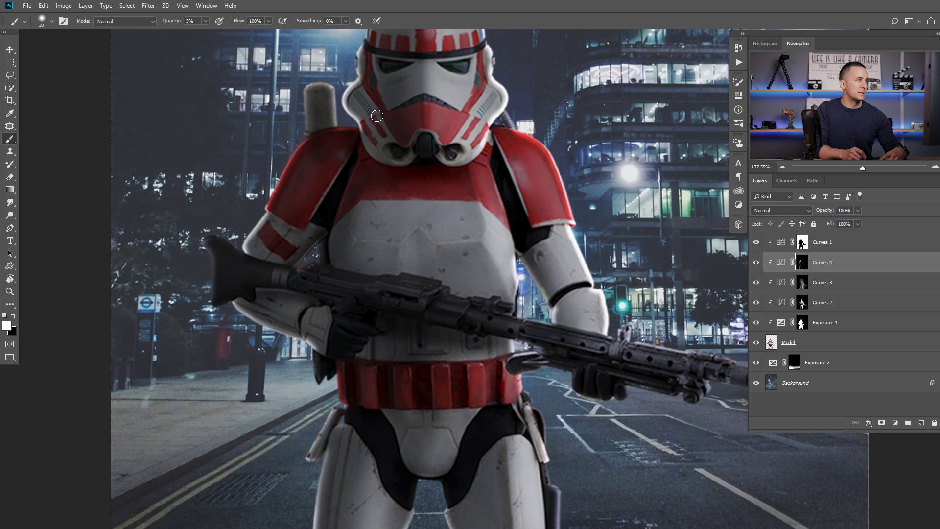
pyautogui.moveTo(426, 101)
pyautogui.mouseDown()
pyautogui.moveTo(399, 96)
pyautogui.moveTo(406, 150)
pyautogui.mouseUp()
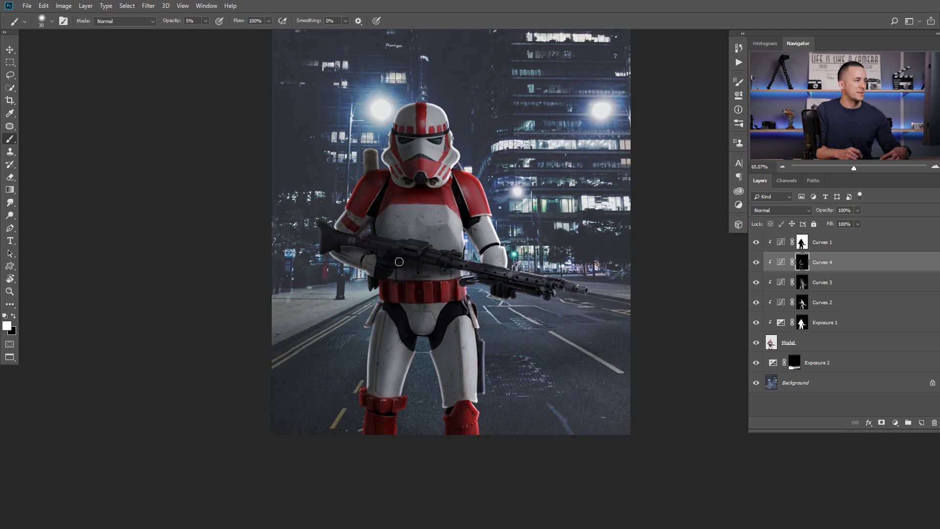
# - Touch up the left shoulder and side of the torso on the Curves 4 mask with a 15 px brush
pyautogui.scroll(3, 428, 278)
pyautogui.scroll(-5, 528, 213)
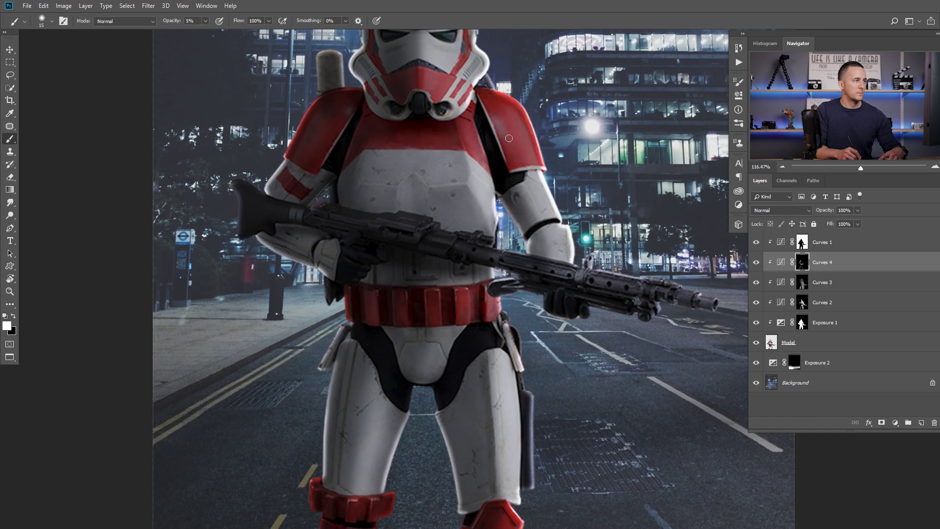
pyautogui.moveTo(470, 221); pyautogui.dragTo(456, 277)
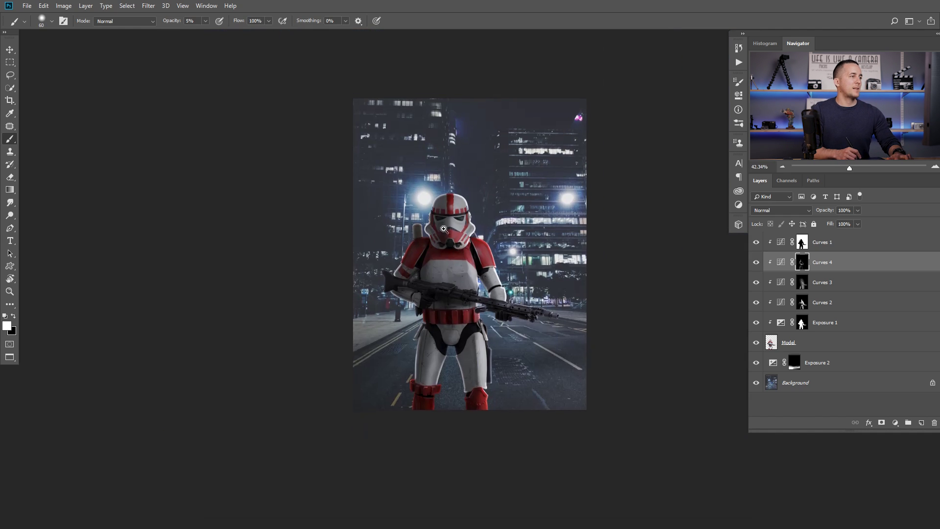
# - Paint with a 70 px brush on the Curves 1 mask along the helmet edge nearest the bright street lamp, and set brush opacity to 40%
pyautogui.scroll(6, 443, 226)
pyautogui.scroll(2, 416, 235)
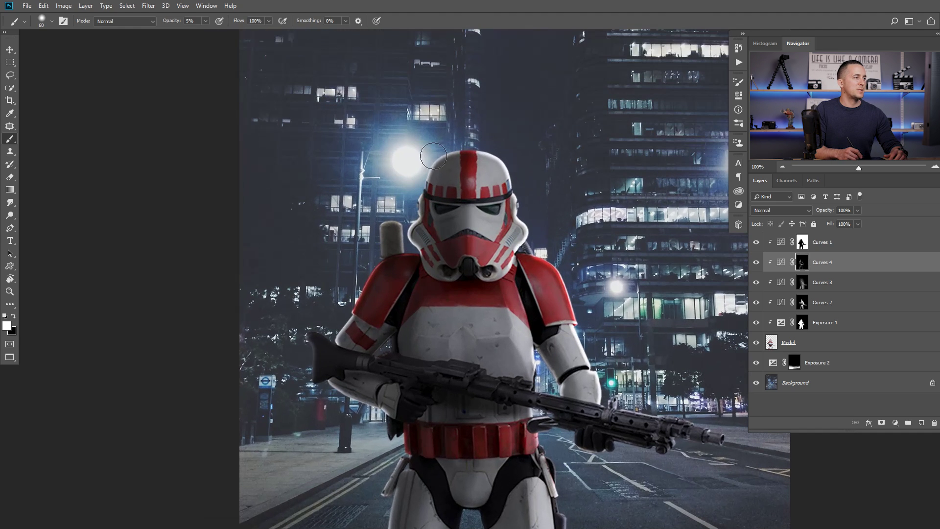
pyautogui.click(781, 243)
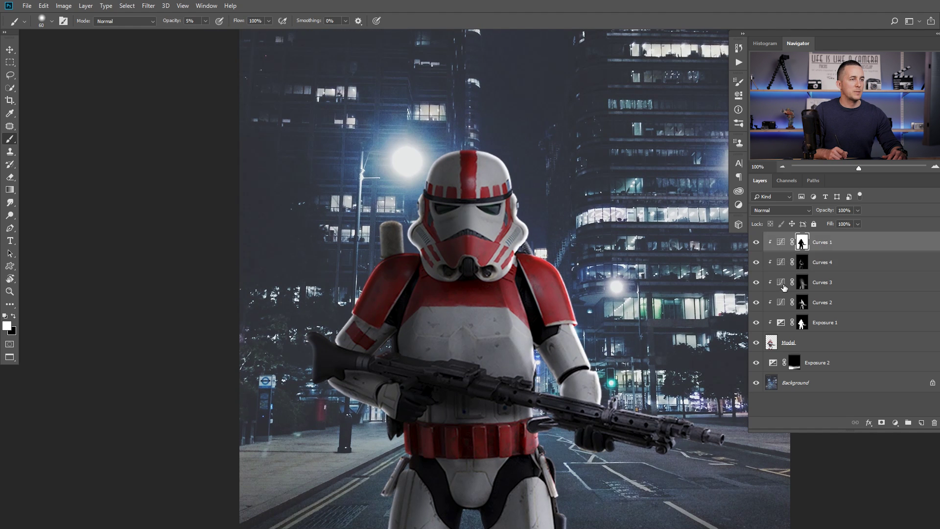
pyautogui.click(781, 242)
pyautogui.doubleClick(782, 241)
pyautogui.moveTo(699, 132); pyautogui.dragTo(699, 132)
pyautogui.click(801, 242)
pyautogui.press('x')
pyautogui.press(']')
pyautogui.moveTo(416, 213); pyautogui.dragTo(412, 244)
pyautogui.press('4')
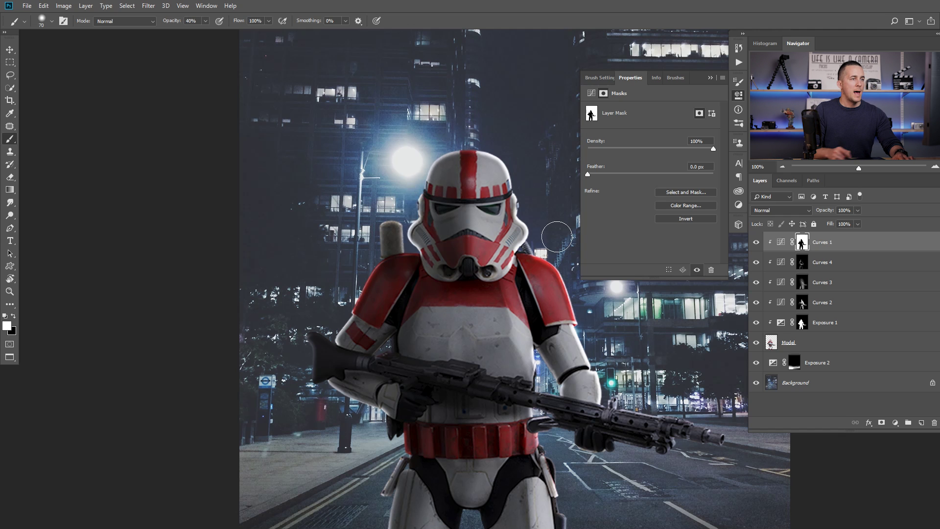
# - Paint white at 10% opacity with a 70 px brush on the Exposure 1 mask over the helmet's lamp-side cheek and dome
pyautogui.click(803, 324)
pyautogui.click(761, 323)
pyautogui.click(762, 323)
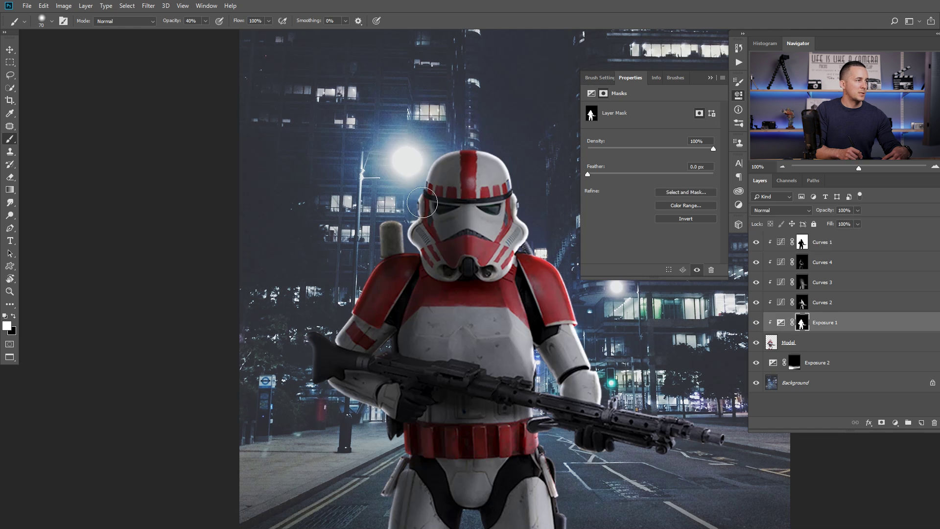
pyautogui.press('1')
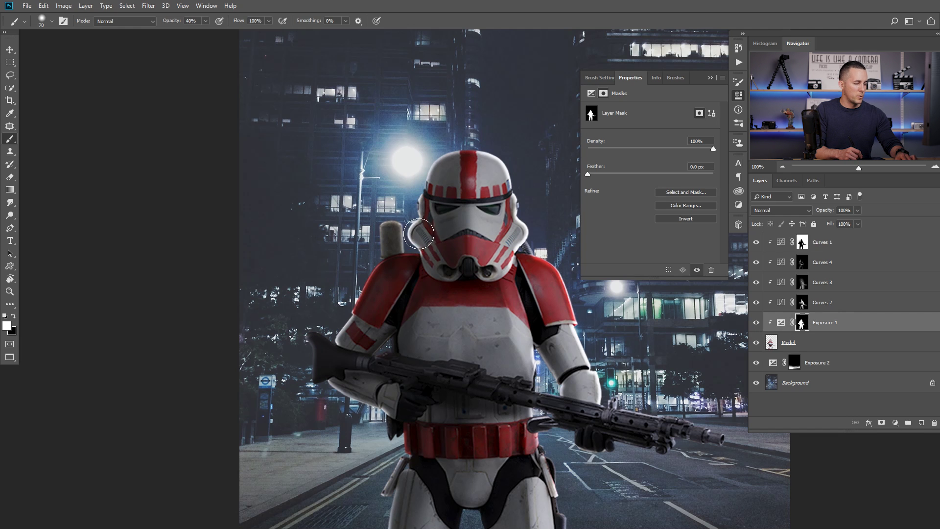
pyautogui.moveTo(416, 220); pyautogui.dragTo(428, 255)
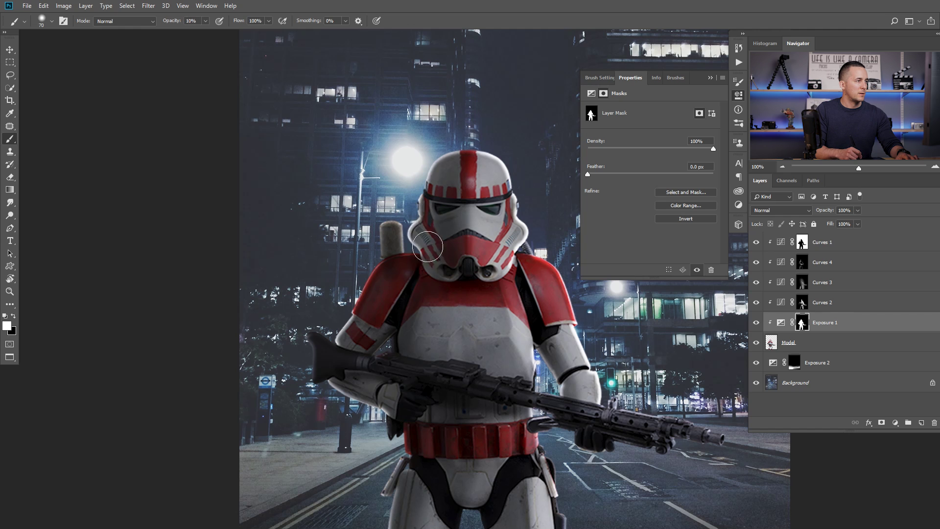
pyautogui.moveTo(447, 175); pyautogui.dragTo(451, 172)
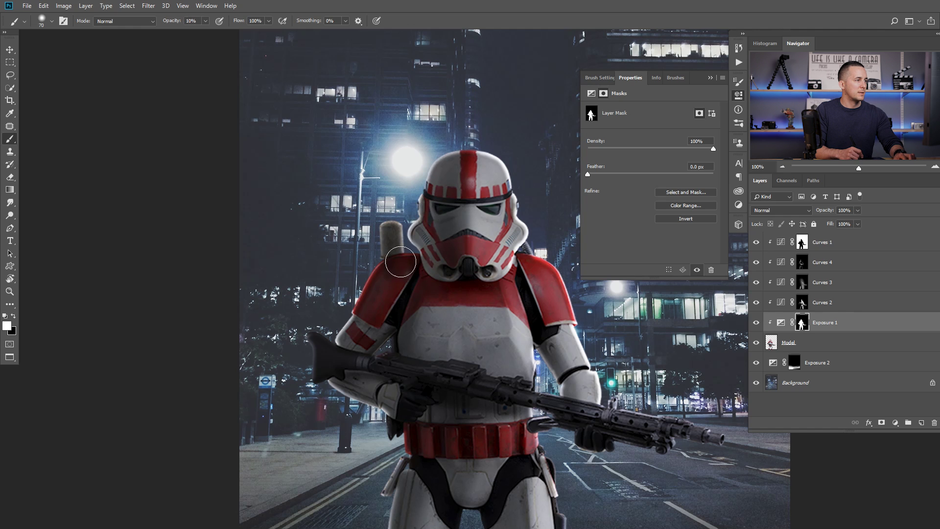
# - Paint white at 10% opacity with a 30 to 40 px brush on the Exposure 1 mask to refine the trooper's highlights
pyautogui.moveTo(396, 332)
pyautogui.mouseDown()
pyautogui.moveTo(421, 323)
pyautogui.moveTo(410, 249)
pyautogui.mouseUp()
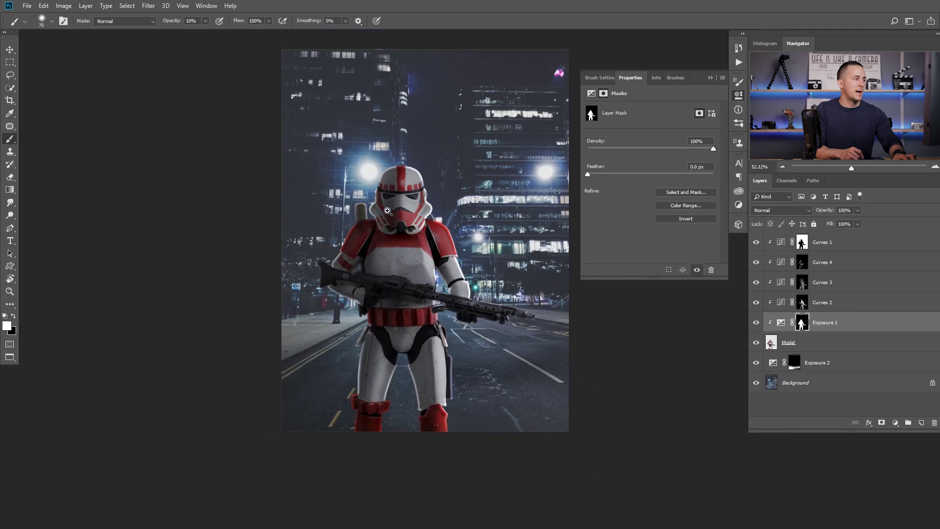
pyautogui.moveTo(387, 210); pyautogui.dragTo(389, 214)
pyautogui.press('[')
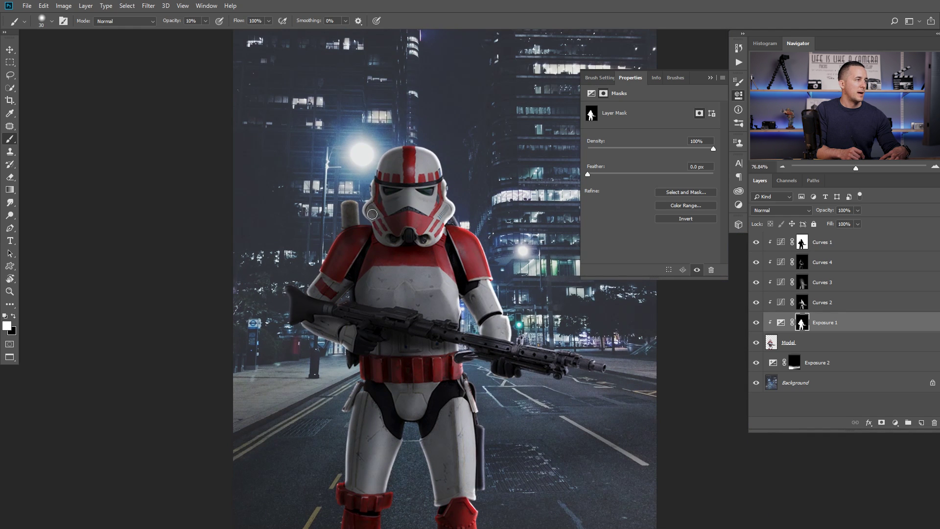
pyautogui.moveTo(426, 195)
pyautogui.mouseDown()
pyautogui.moveTo(420, 200)
pyautogui.moveTo(459, 217)
pyautogui.moveTo(466, 306)
pyautogui.mouseUp()
pyautogui.click(710, 77)
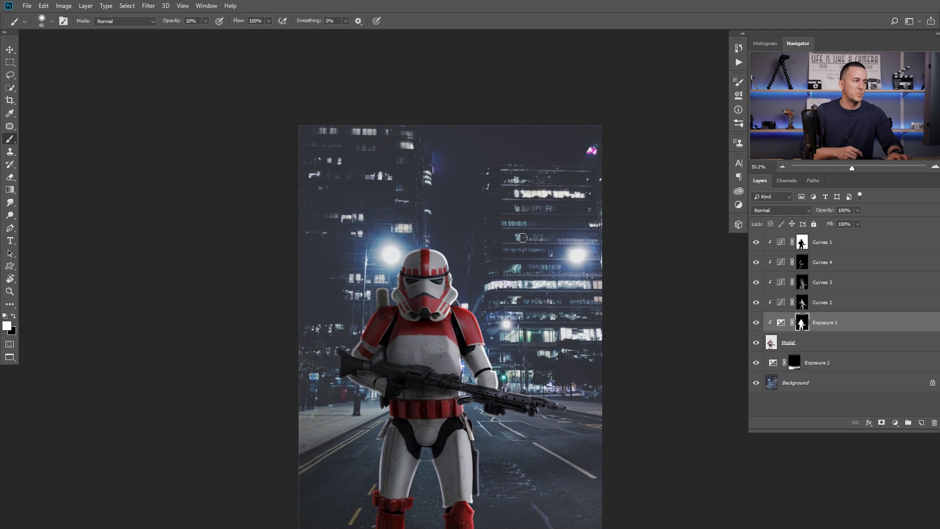
pyautogui.moveTo(370, 336); pyautogui.dragTo(332, 274)
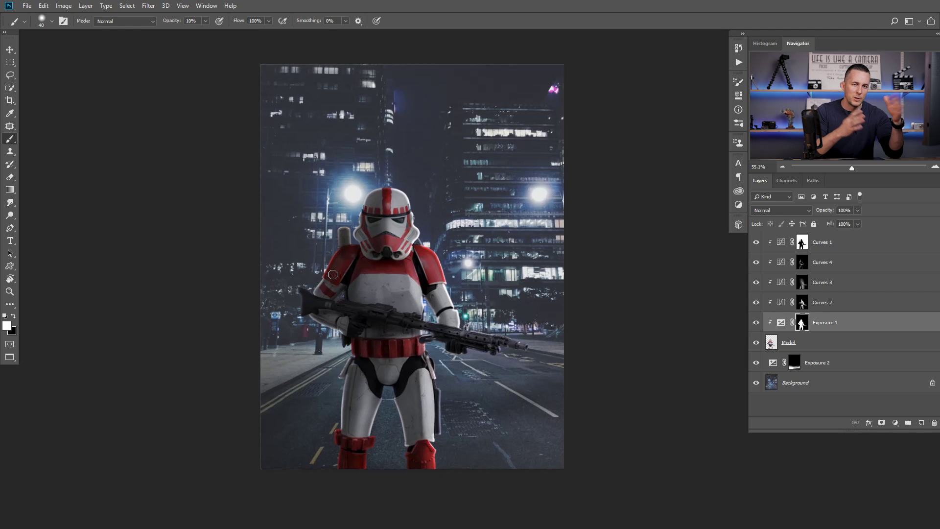
# - Try a Photo Filter adjustment above Curves 1, set to Cooling Filter (80) and clipped to the trooper
pyautogui.click(781, 241)
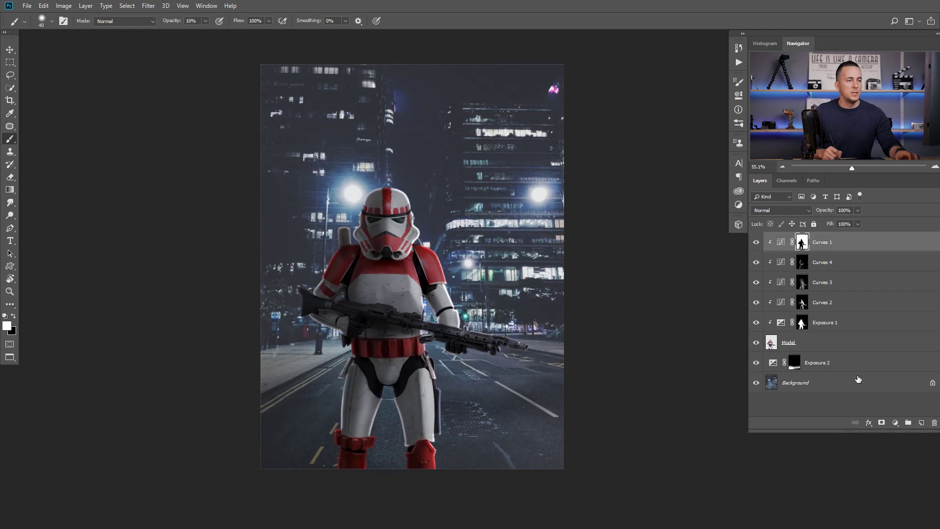
pyautogui.click(895, 423)
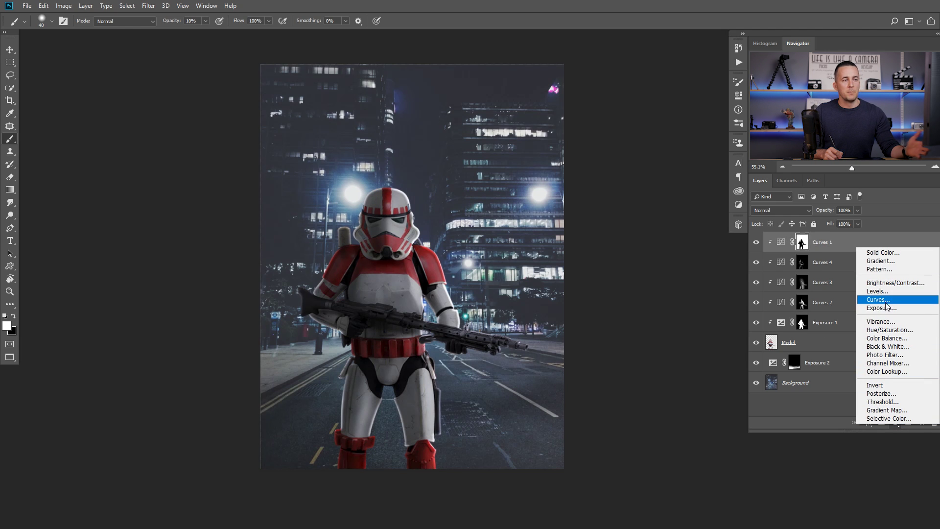
pyautogui.click(896, 355)
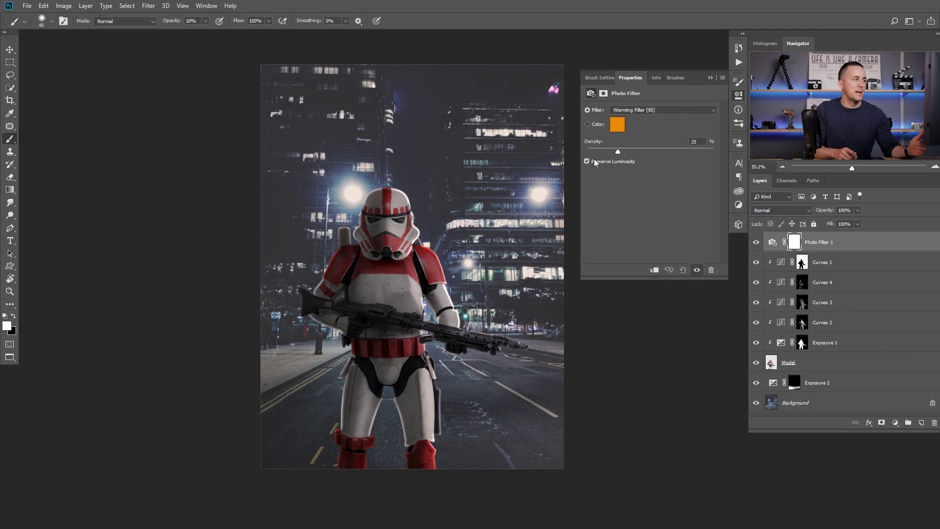
pyautogui.click(616, 123)
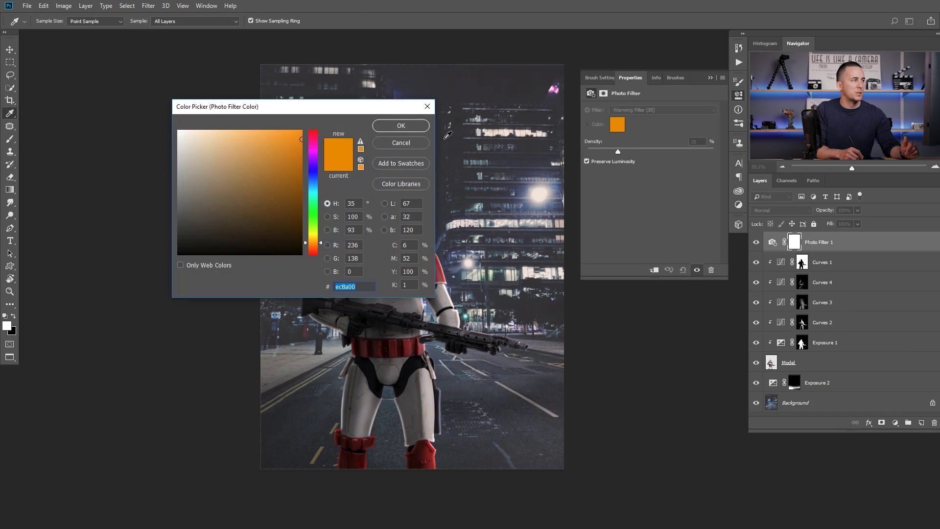
pyautogui.click(403, 145)
pyautogui.click(636, 110)
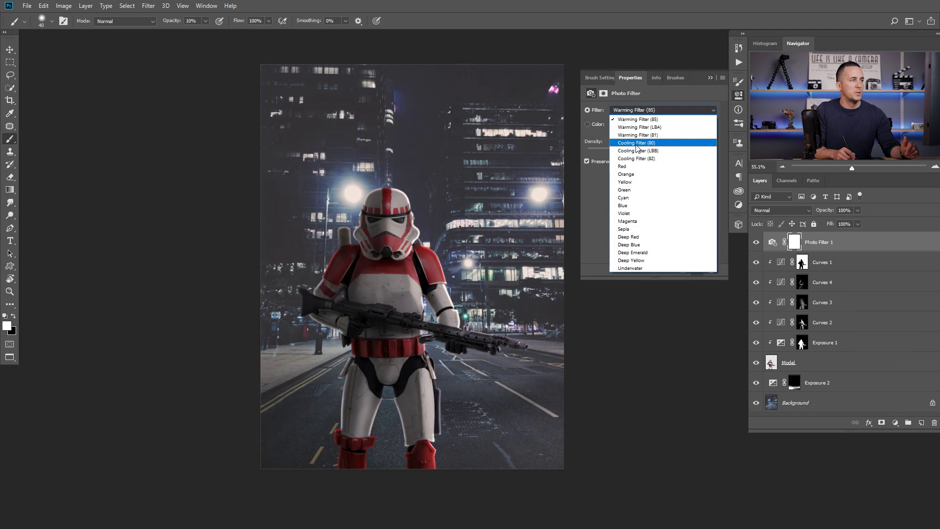
pyautogui.click(636, 145)
pyautogui.click(655, 270)
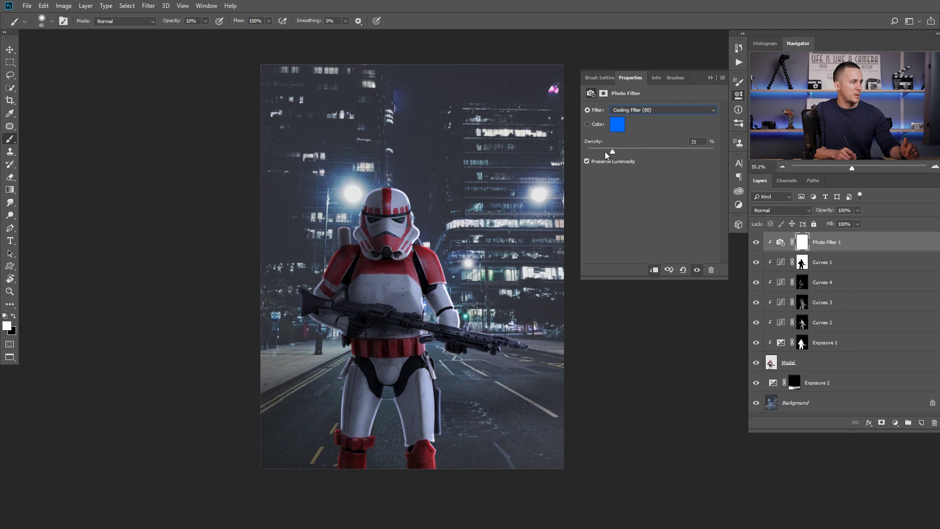
# - Try the Photo Filter with colour 00aeff at 17% density, and delete that adjustment layer
pyautogui.click(617, 124)
pyautogui.moveTo(312, 181); pyautogui.dragTo(312, 186)
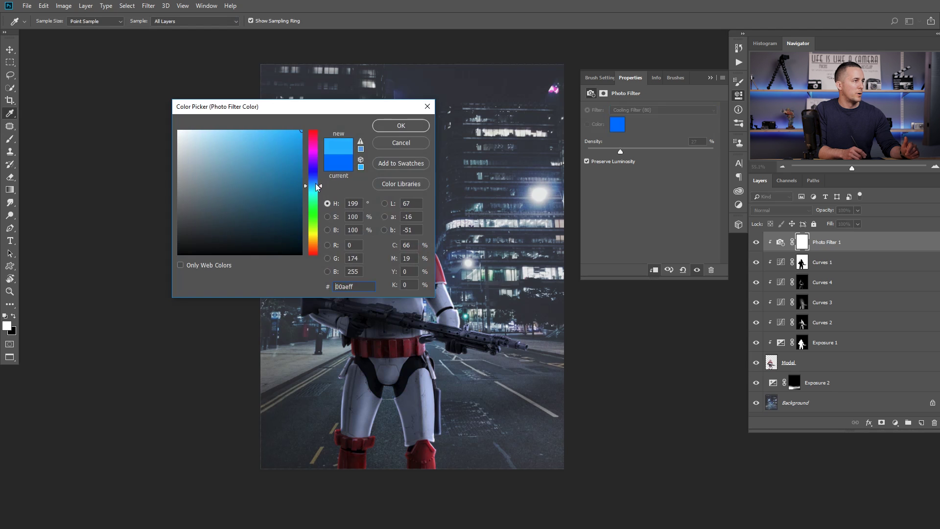
pyautogui.click(399, 127)
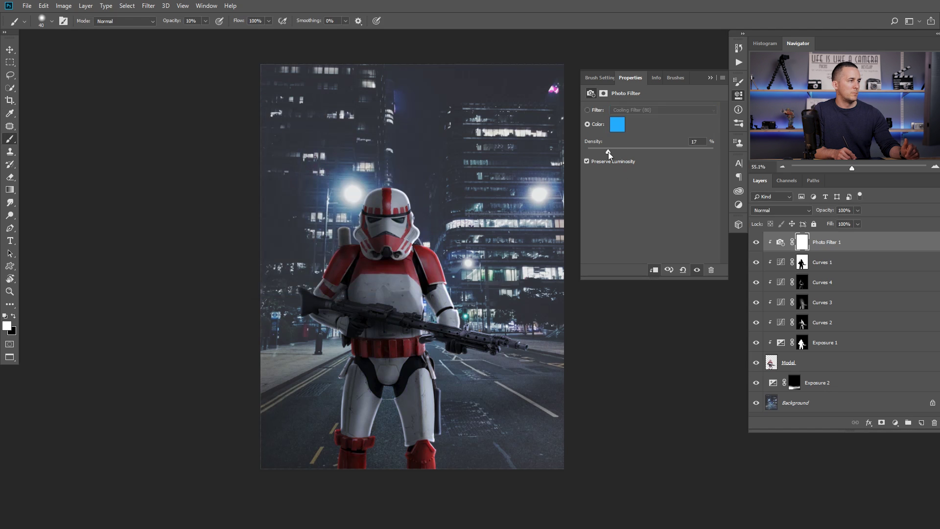
pyautogui.click(712, 79)
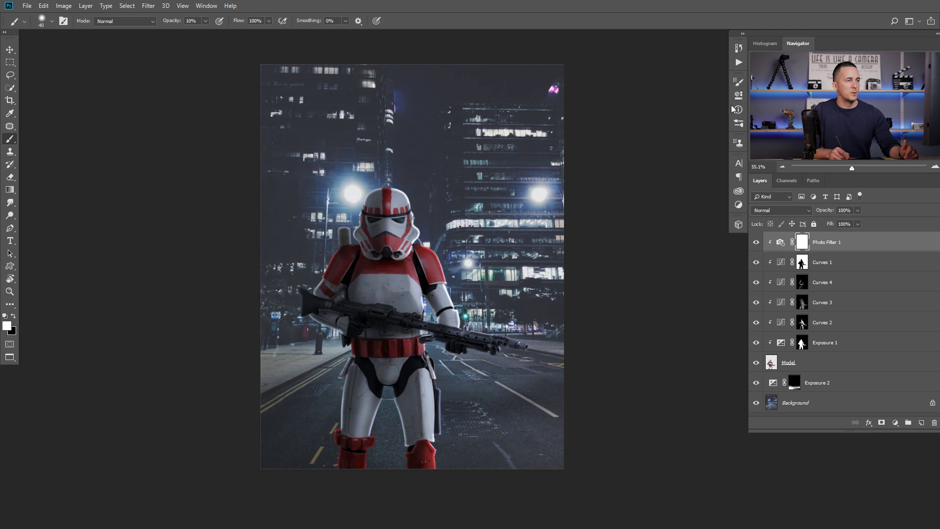
pyautogui.press('Delete')
# - Add a Color Balance adjustment clipped to the trooper above Curves 1, with midtones at Cyan–Red -14 and Yellow–Blue +12
pyautogui.click(895, 422)
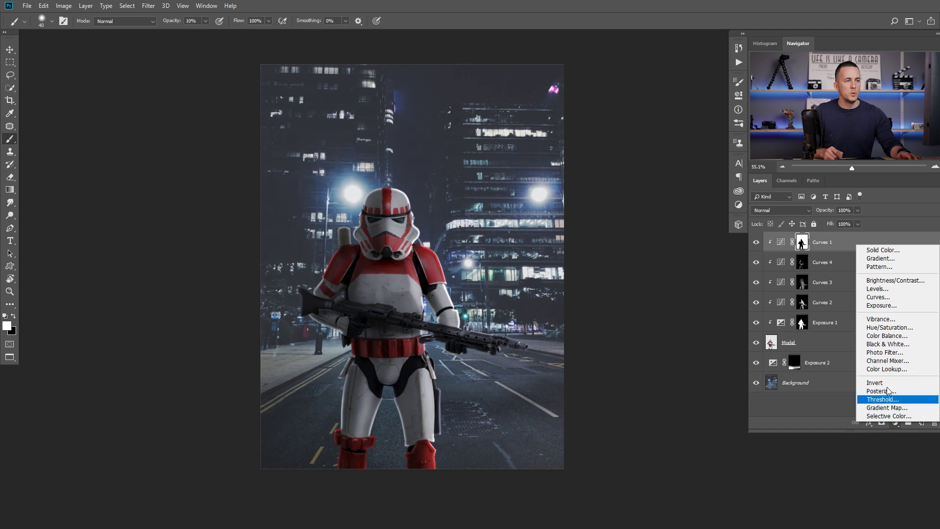
pyautogui.click(886, 335)
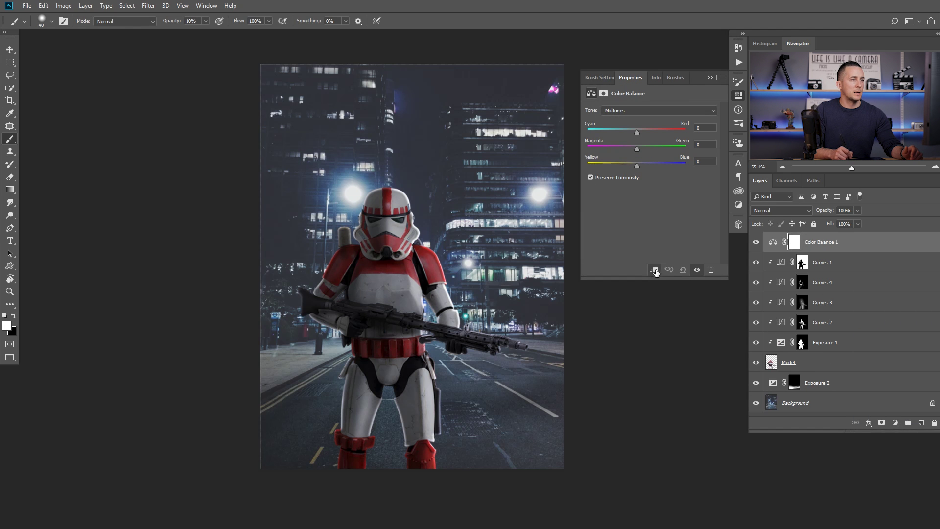
pyautogui.click(654, 270)
pyautogui.moveTo(637, 131); pyautogui.dragTo(629, 132)
pyautogui.moveTo(636, 166); pyautogui.dragTo(642, 166)
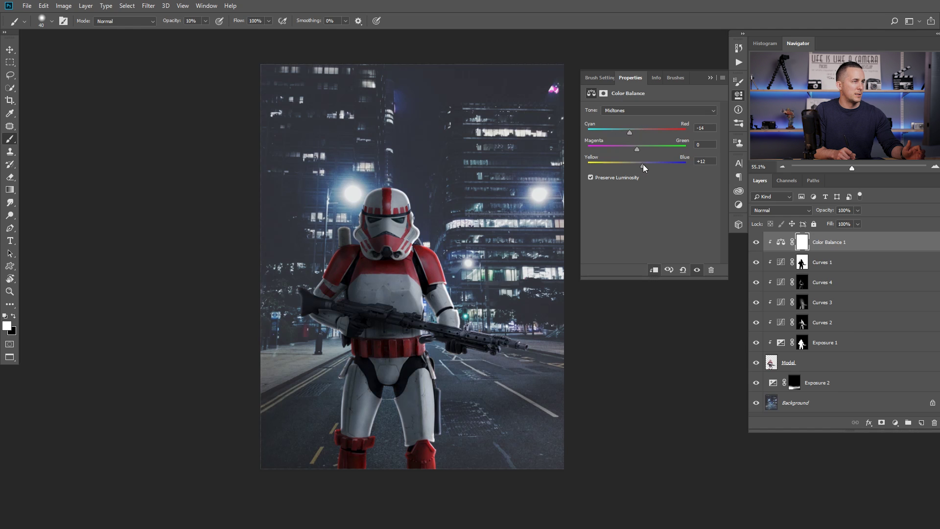
# - Shift the Color Balance shadows toward blue, and set the highlights to Magenta–Green +2 and Yellow–Blue +4
pyautogui.click(631, 110)
pyautogui.click(630, 119)
pyautogui.click(640, 111)
pyautogui.click(639, 139)
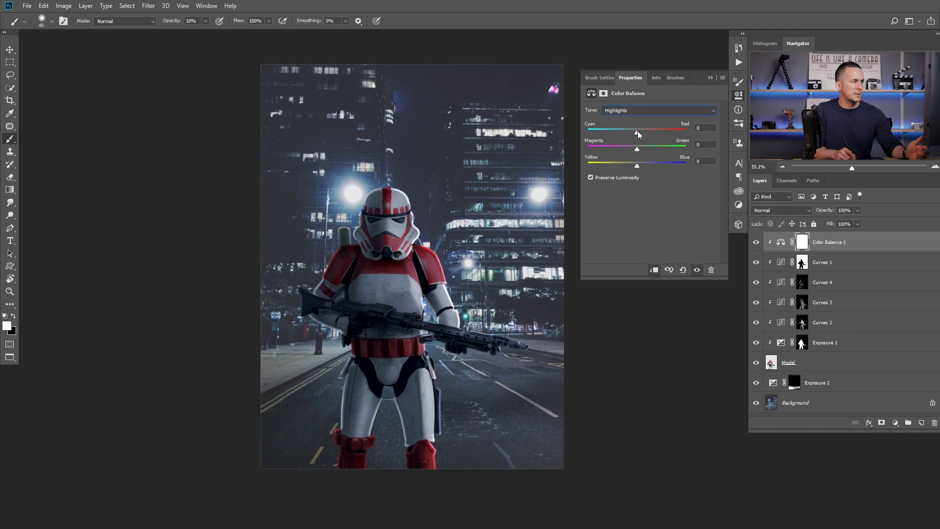
pyautogui.moveTo(640, 132)
pyautogui.mouseDown()
pyautogui.moveTo(641, 147)
pyautogui.moveTo(637, 133)
pyautogui.mouseUp()
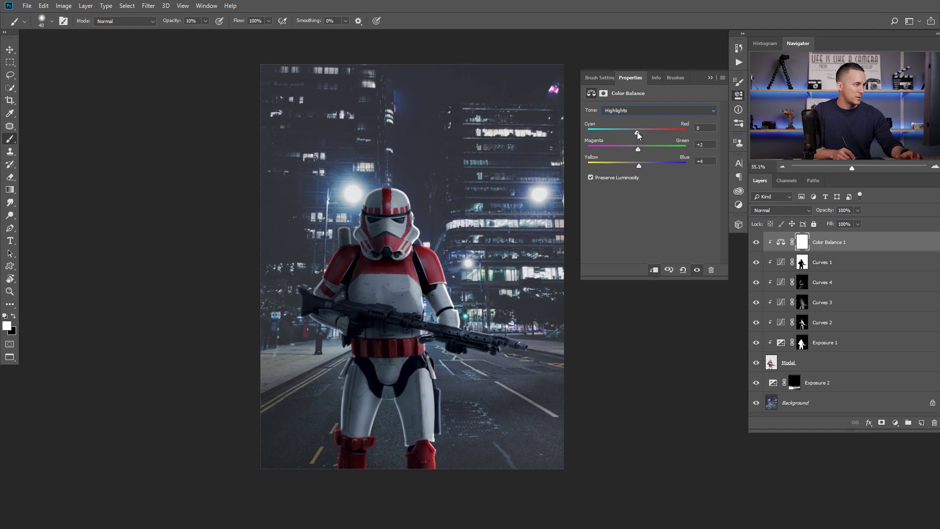
# - Compare the trooper with and without Color Balance, then set highlights Yellow–Blue to 0 and midtones to Cyan–Red -12, Yellow–Blue +9
pyautogui.click(756, 242)
pyautogui.click(756, 242)
pyautogui.moveTo(639, 163); pyautogui.dragTo(636, 166)
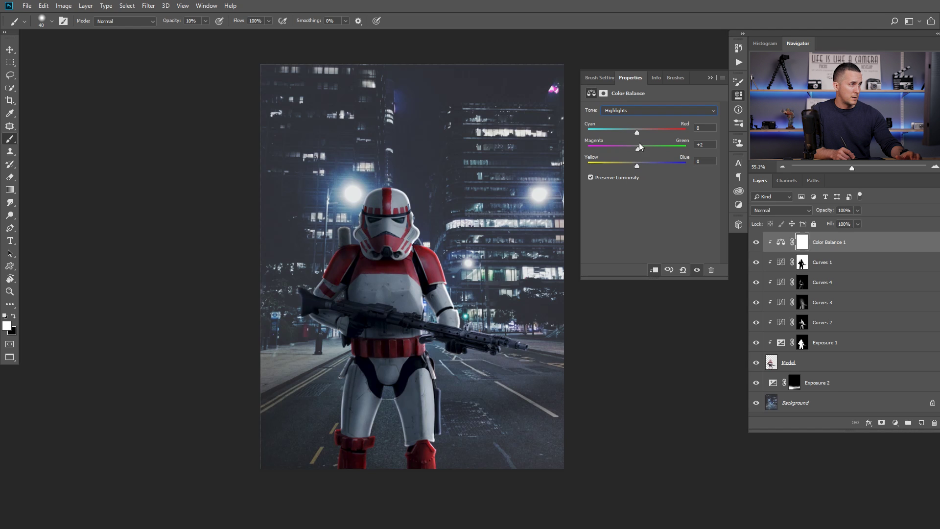
pyautogui.click(637, 110)
pyautogui.click(637, 128)
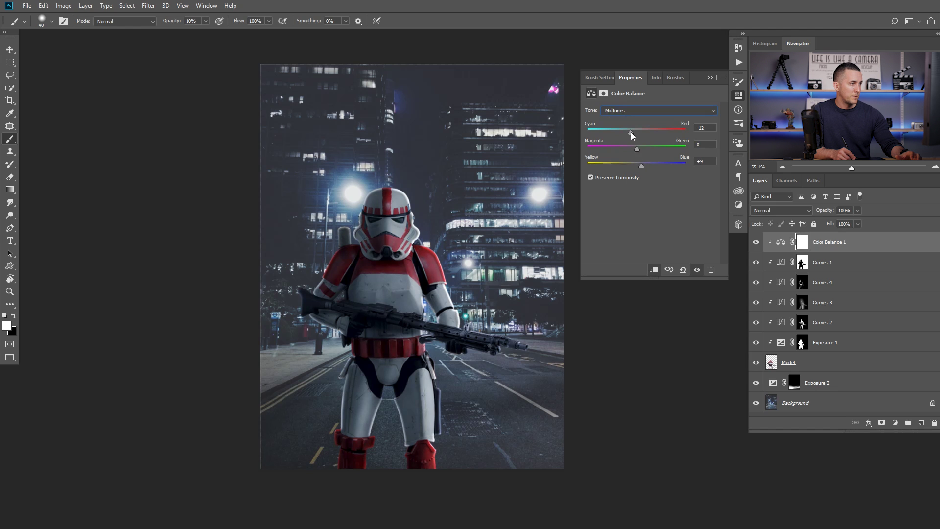
pyautogui.click(738, 96)
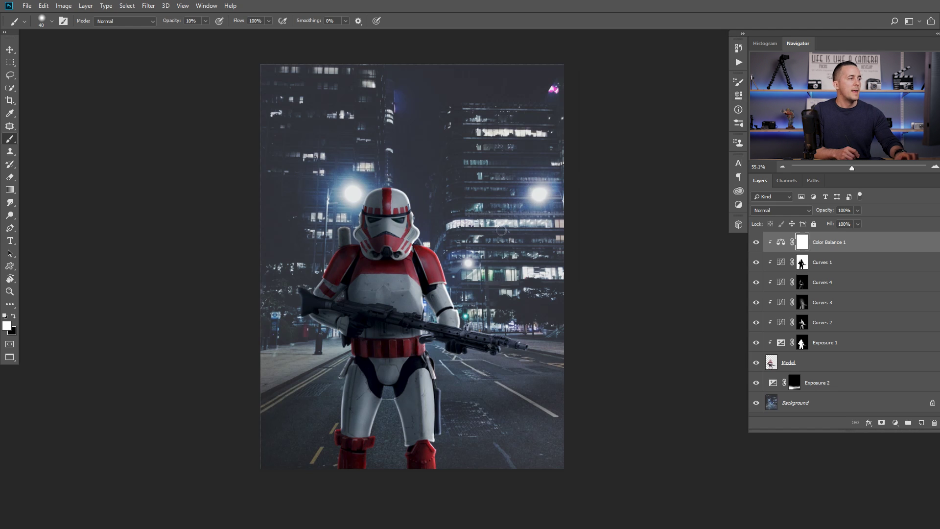
# - Add a Curves adjustment directly above Exposure 2 and brighten its midtones to input 113, output 142
pyautogui.scroll(-3, 490, 244)
pyautogui.scroll(2, 482, 286)
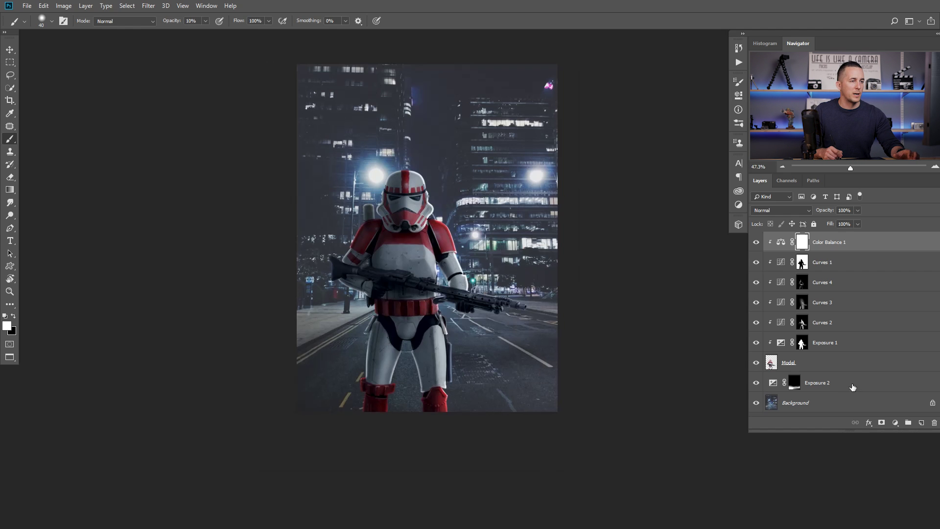
pyautogui.click(776, 388)
pyautogui.click(896, 422)
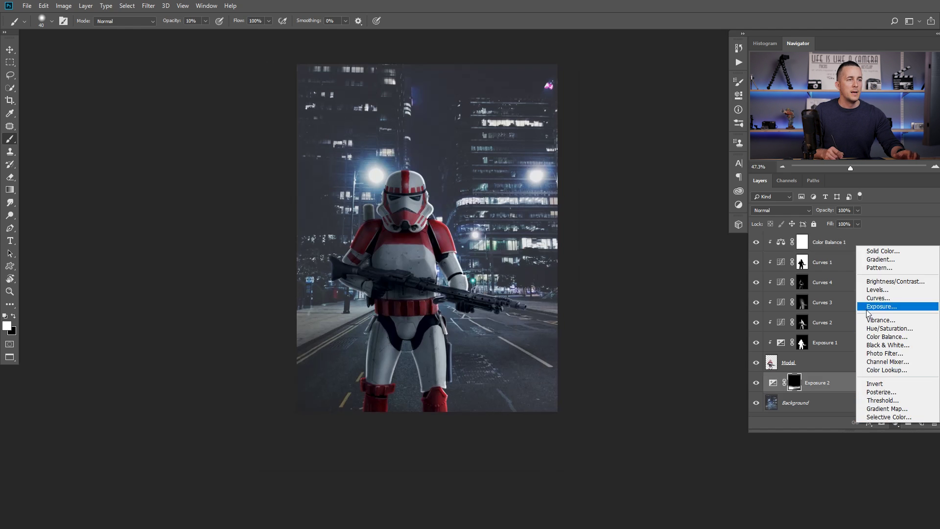
pyautogui.click(878, 298)
pyautogui.moveTo(660, 183); pyautogui.dragTo(653, 178)
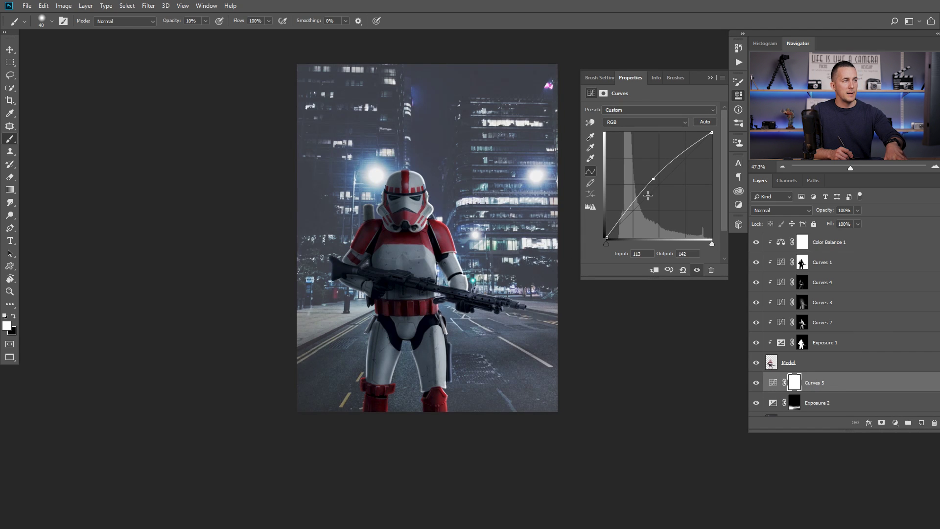
# - Invert the Curves 5 mask to black and enlarge the brush to 175 px for painting the street foreground
pyautogui.hotkey('ctrl', 'i')
pyautogui.click(795, 379)
pyautogui.press(']')
pyautogui.press(']')
pyautogui.press(']')
pyautogui.press(']')
pyautogui.press(']')
pyautogui.press(']')
pyautogui.press(']')
pyautogui.press(']')
pyautogui.press(']')
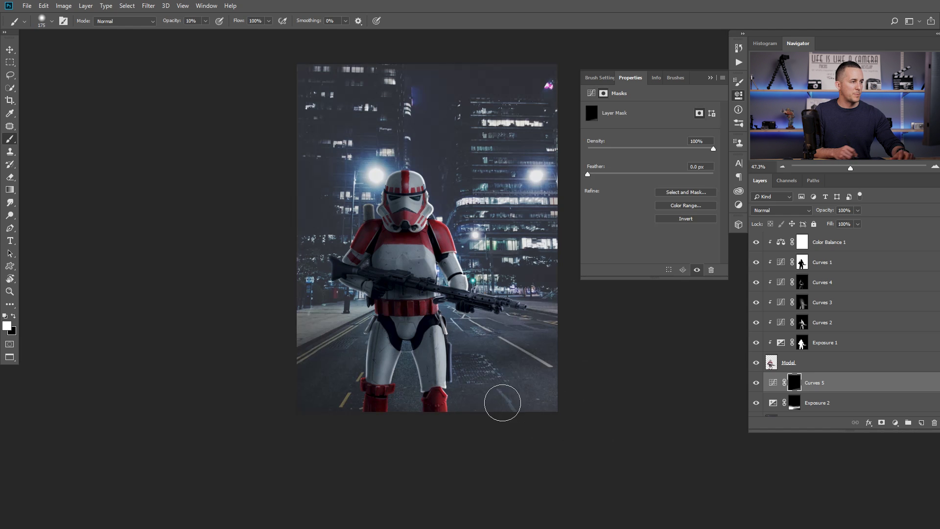
# - Paint the foreground road on the Curves 5 mask with a 300 px brush at 20% opacity, using white to brighten and black to correct
pyautogui.press(']')
pyautogui.press(']')
pyautogui.press(']')
pyautogui.press('2')
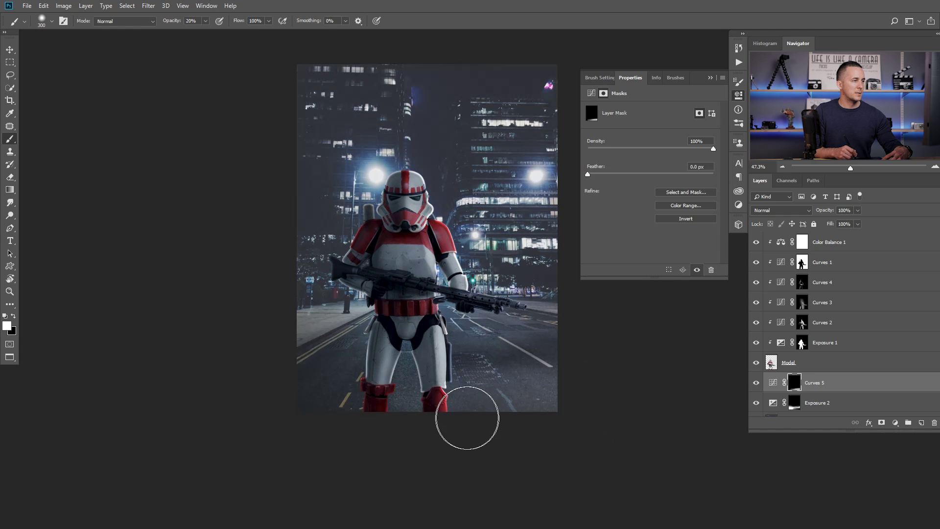
pyautogui.press('x')
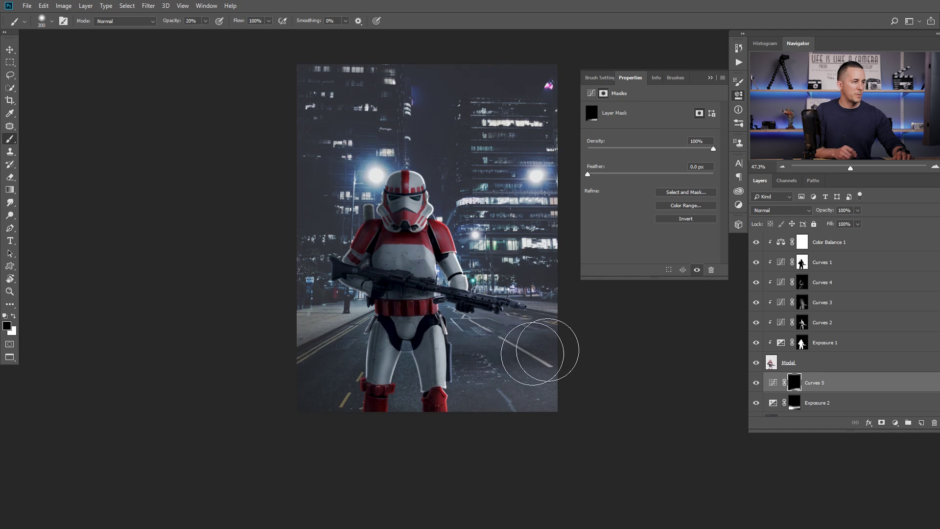
pyautogui.press('x')
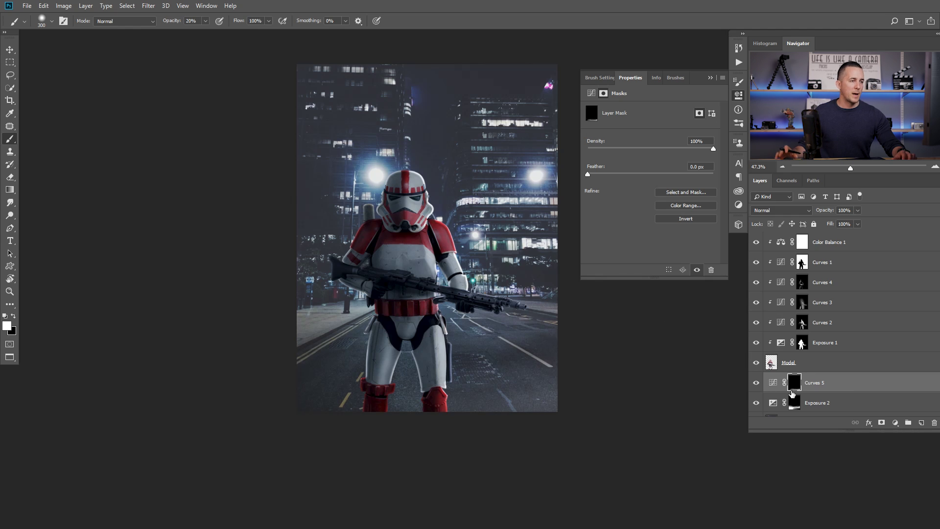
# - Duplicate the Background layer and apply the Camera Raw Filter to the copy with Dehaze +23 and Blacks -5
pyautogui.scroll(-1, 788, 393)
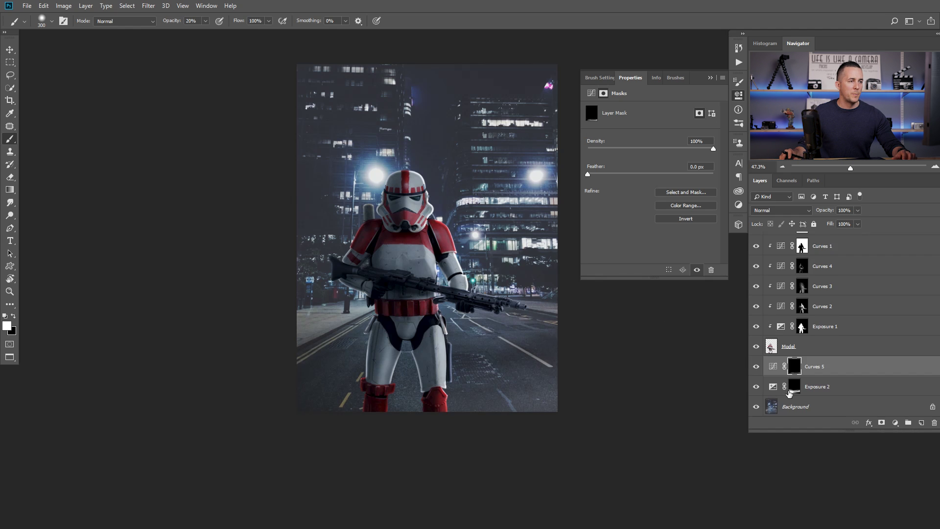
pyautogui.click(770, 407)
pyautogui.hotkey('ctrl', 'j')
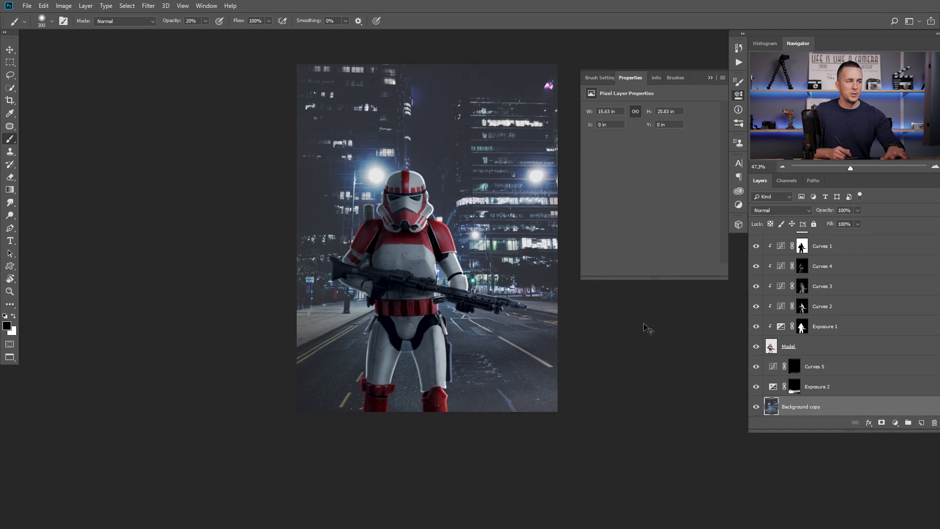
pyautogui.click(142, 6)
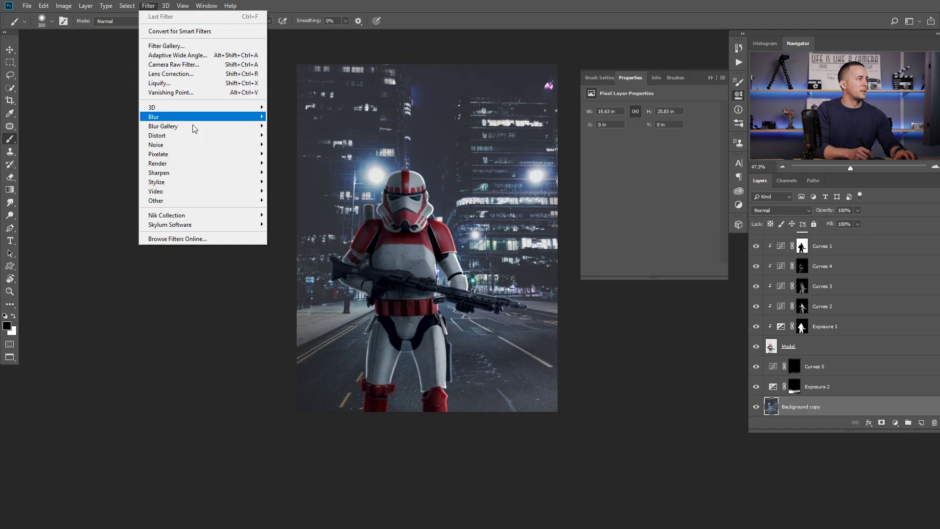
pyautogui.click(194, 64)
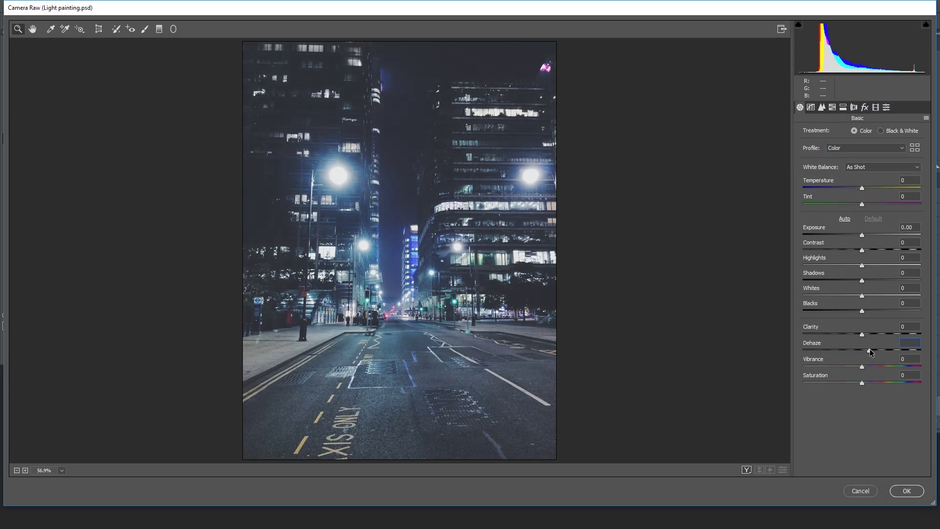
pyautogui.moveTo(862, 312); pyautogui.dragTo(860, 315)
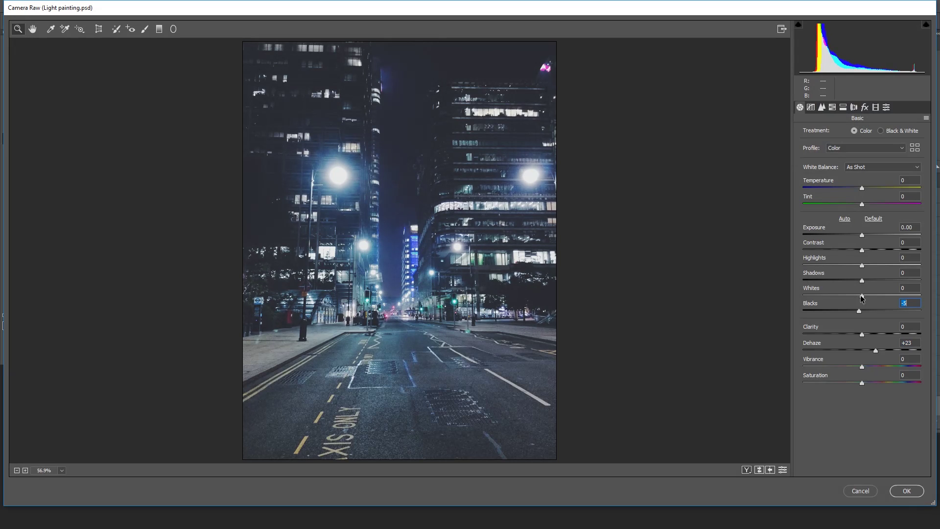
pyautogui.moveTo(870, 350); pyautogui.dragTo(877, 350)
pyautogui.click(906, 490)
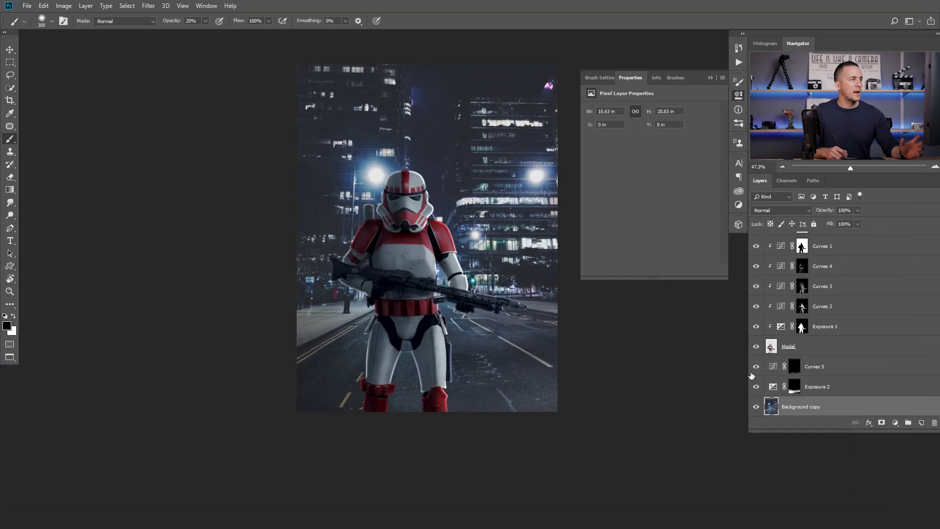
pyautogui.click(710, 77)
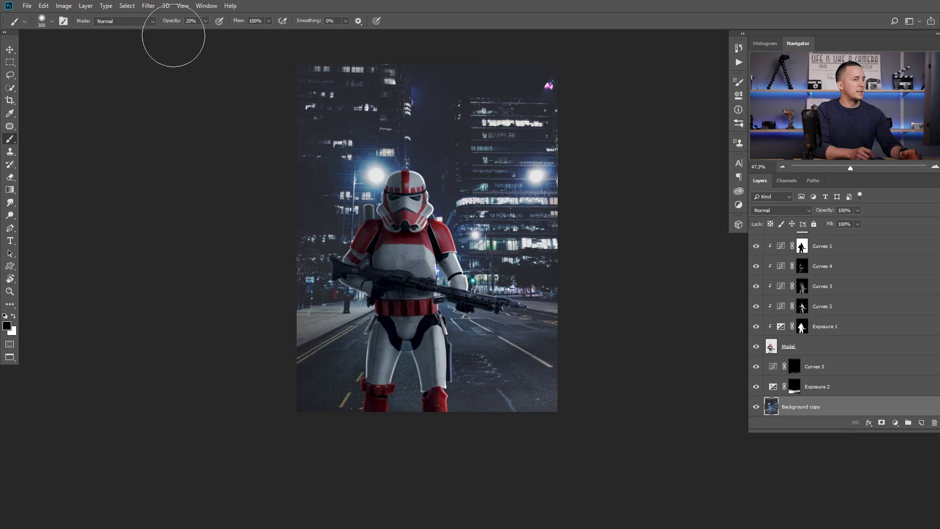
# - Start a Field Blur on the Background copy layer with a 12 px pin at the helmet's lower edge
pyautogui.click(147, 7)
pyautogui.moveTo(185, 126)
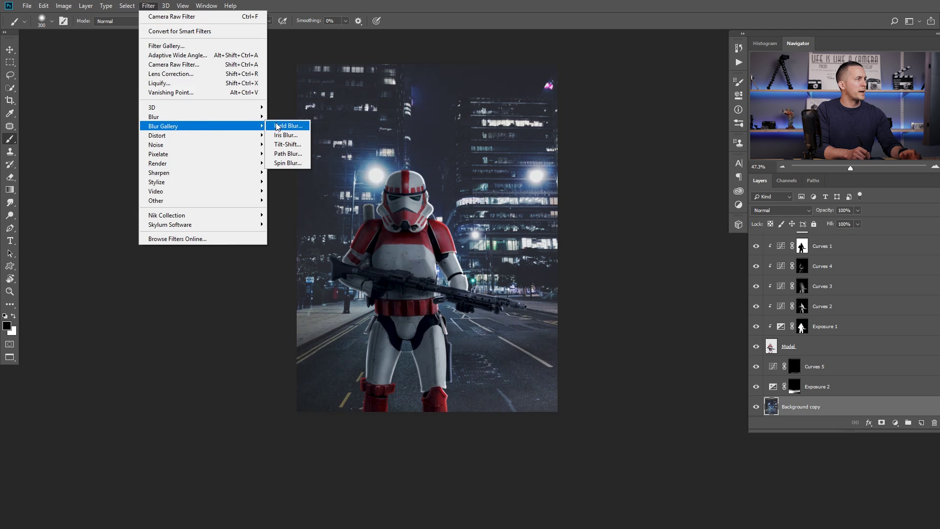
pyautogui.click(292, 129)
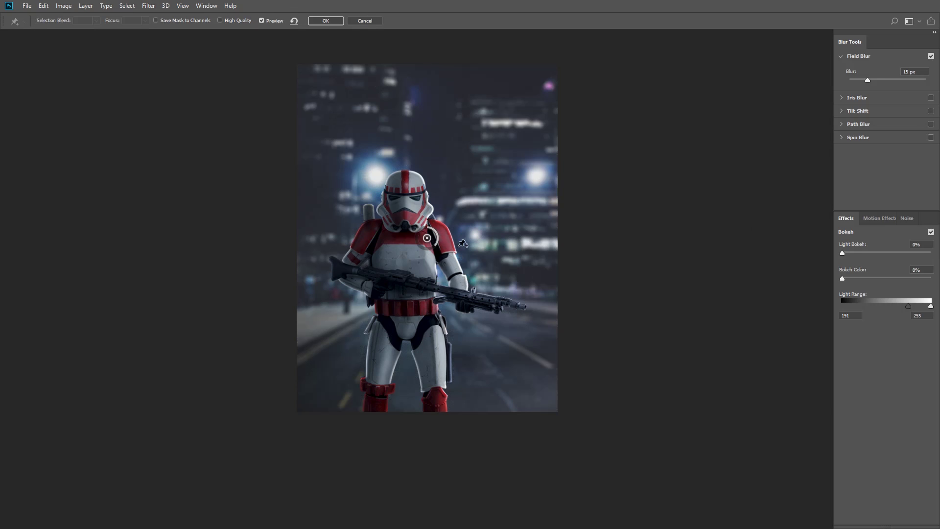
pyautogui.moveTo(427, 238); pyautogui.dragTo(427, 218)
pyautogui.moveTo(864, 80)
pyautogui.mouseDown()
pyautogui.moveTo(894, 81)
pyautogui.moveTo(865, 88)
pyautogui.mouseUp()
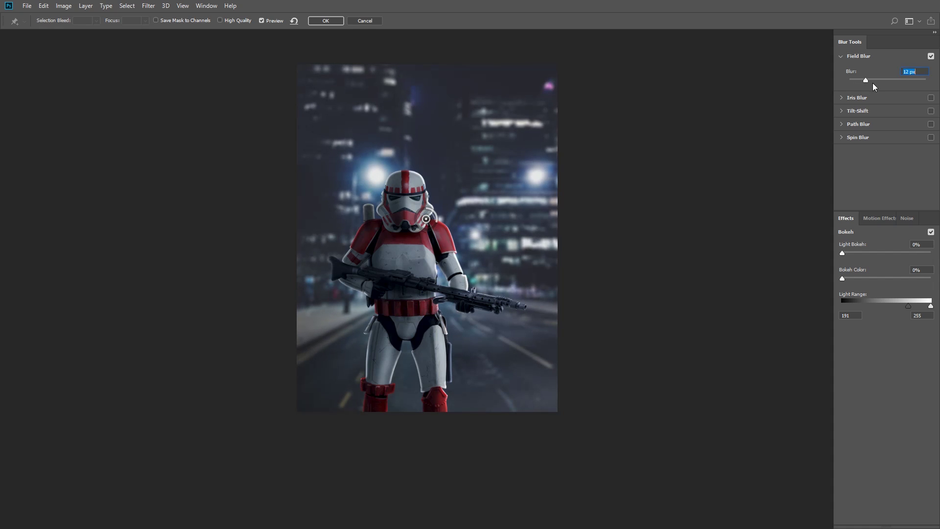
# - Add a 4 px blur pin at the trooper's hips and another pin with minimal blur at the image's lower edge
pyautogui.click(412, 367)
pyautogui.moveTo(867, 79); pyautogui.dragTo(856, 83)
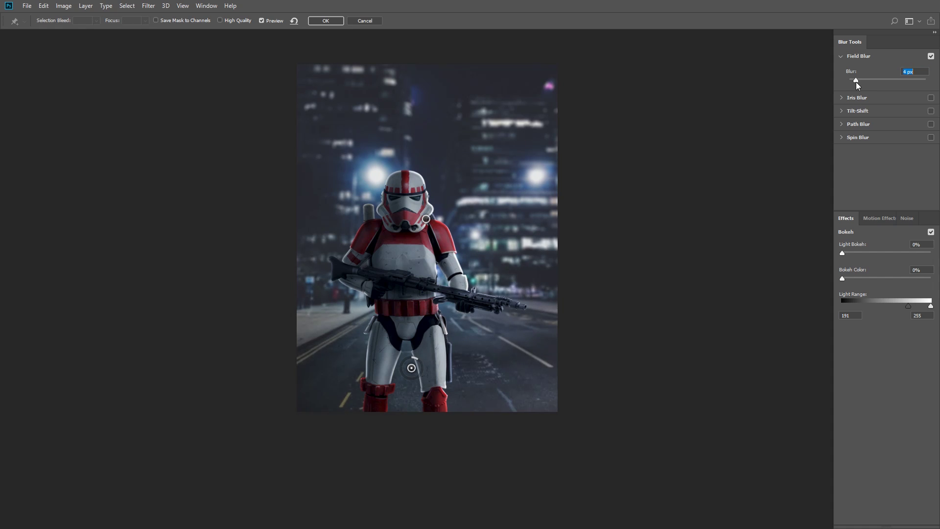
pyautogui.moveTo(412, 368); pyautogui.dragTo(411, 328)
pyautogui.click(411, 392)
pyautogui.moveTo(868, 82); pyautogui.dragTo(849, 83)
pyautogui.moveTo(411, 393); pyautogui.dragTo(411, 412)
# - Reposition the middle pin between the thighs with a 4 px blur and move the upper pin down to the chest
pyautogui.click(412, 328)
pyautogui.moveTo(411, 328); pyautogui.dragTo(413, 348)
pyautogui.moveTo(852, 80); pyautogui.dragTo(855, 79)
pyautogui.moveTo(426, 219); pyautogui.dragTo(428, 243)
pyautogui.click(420, 339)
pyautogui.moveTo(852, 80); pyautogui.dragTo(854, 80)
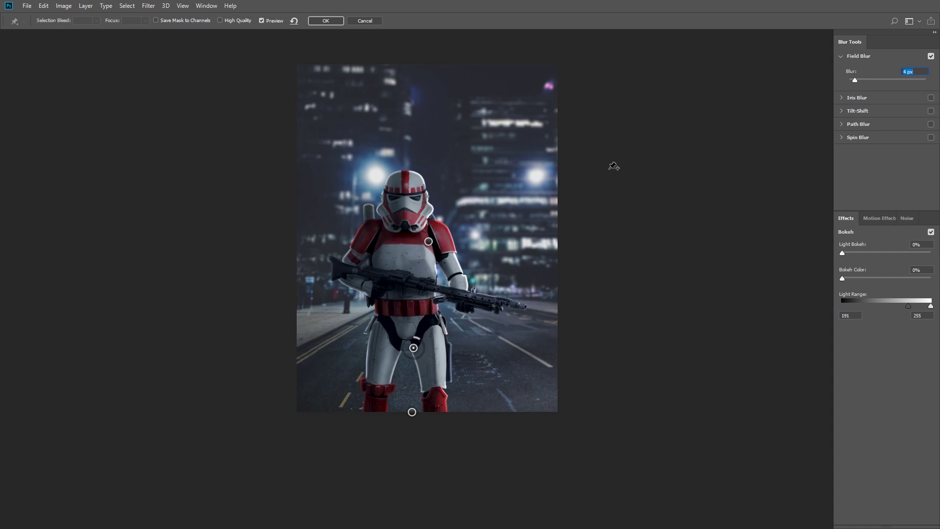
# - Increase the blur at the chest pin and apply the Field Blur to the background
pyautogui.moveTo(858, 80); pyautogui.dragTo(862, 80)
pyautogui.click(429, 242)
pyautogui.moveTo(862, 78)
pyautogui.mouseDown()
pyautogui.moveTo(885, 78)
pyautogui.moveTo(854, 82)
pyautogui.moveTo(868, 82)
pyautogui.mouseUp()
pyautogui.click(324, 22)
# - Stamp all visible layers into a new merged layer above Color Balance 1
pyautogui.click(789, 244)
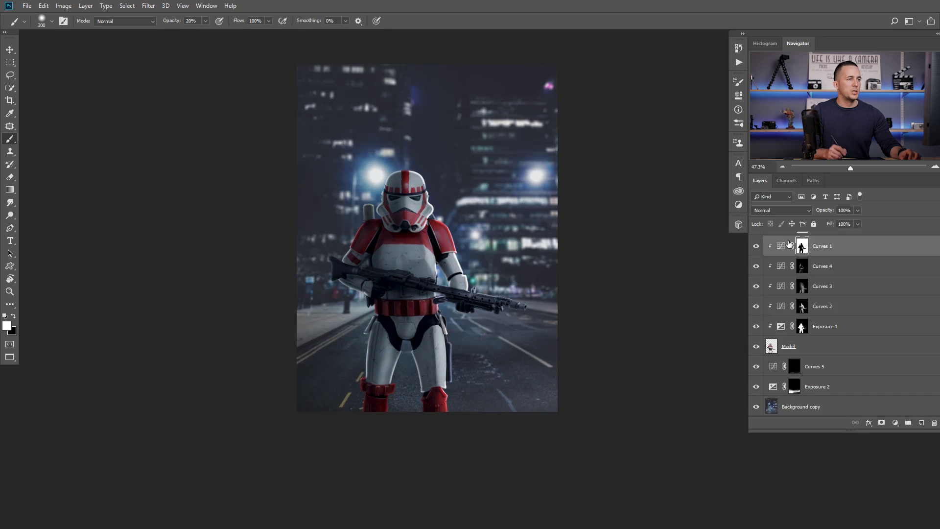
pyautogui.scroll(1, 771, 276)
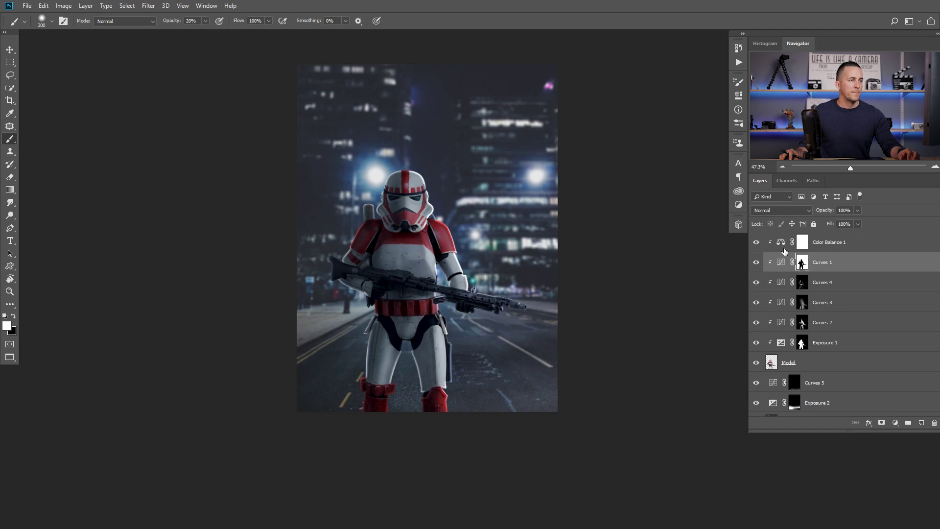
pyautogui.click(785, 249)
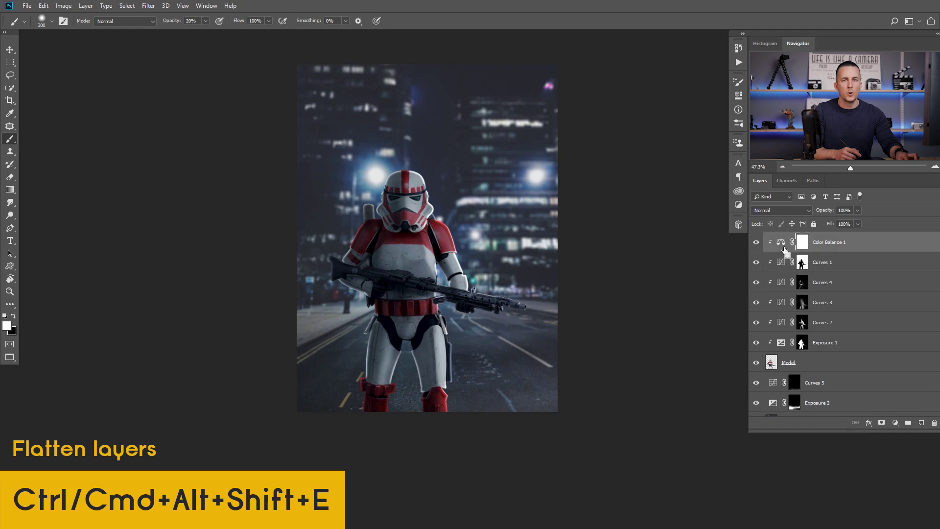
pyautogui.hotkey('ctrl', 'alt', 'shift', 'e')
pyautogui.press('x')
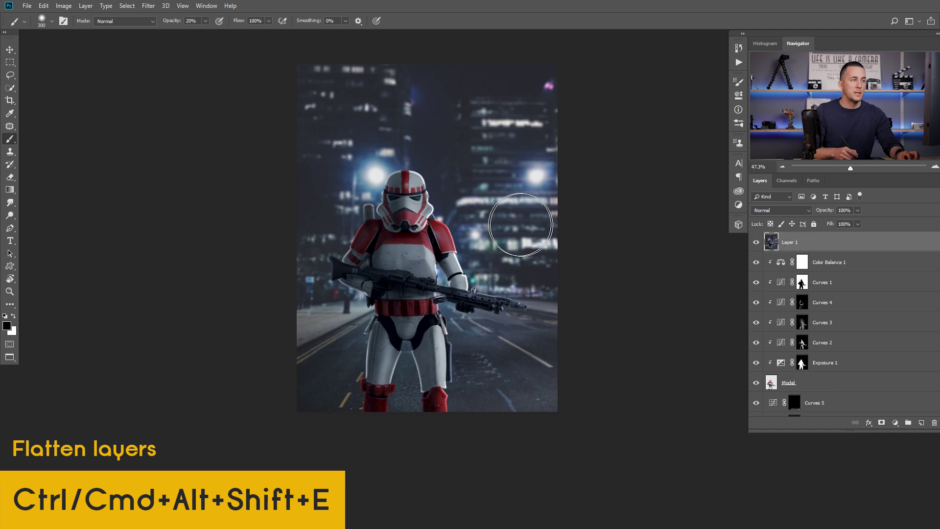
# - Start the Camera Raw Filter on the merged layer and add a slight, softly feathered dark vignette
pyautogui.click(149, 6)
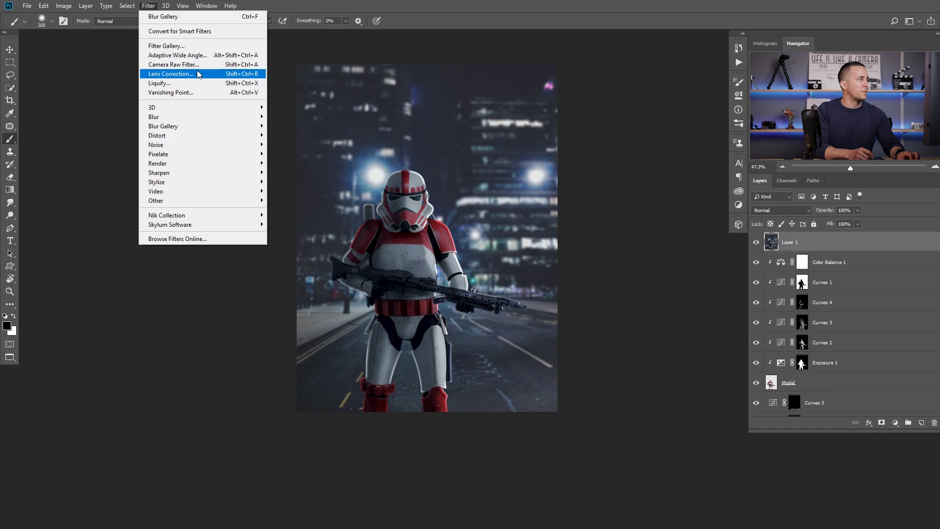
pyautogui.click(198, 64)
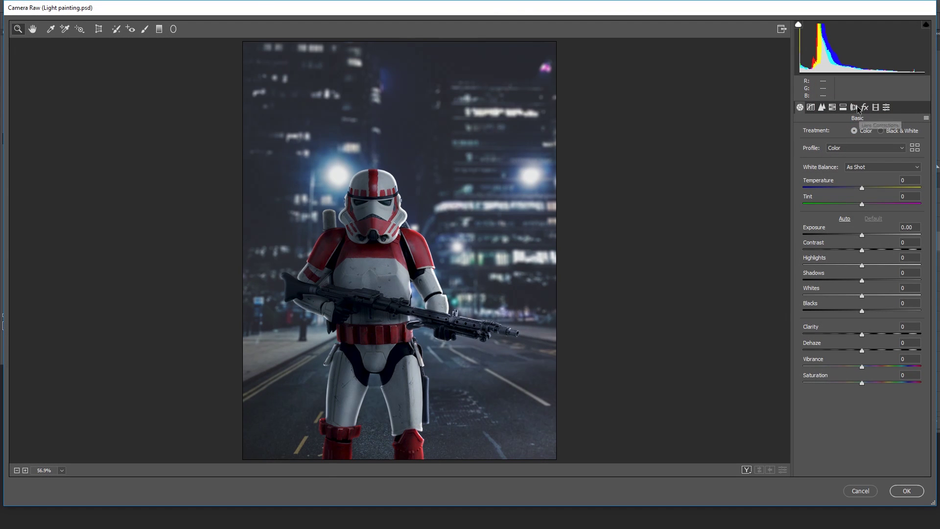
pyautogui.click(864, 107)
pyautogui.moveTo(862, 236); pyautogui.dragTo(856, 235)
pyautogui.moveTo(863, 283); pyautogui.dragTo(867, 285)
# - Tint the shadows blue with Split Toning, using a hue near 209 and saturation 10
pyautogui.click(843, 107)
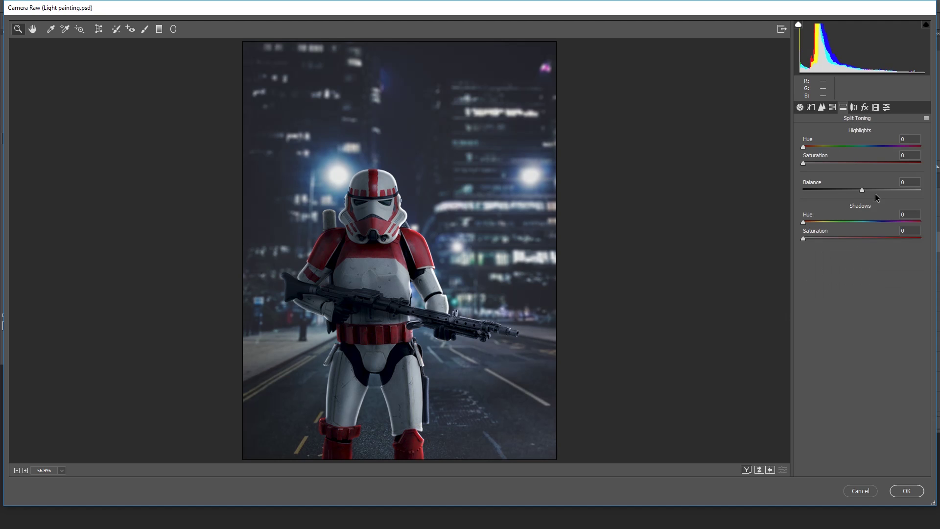
pyautogui.click(871, 222)
pyautogui.moveTo(810, 237); pyautogui.dragTo(817, 237)
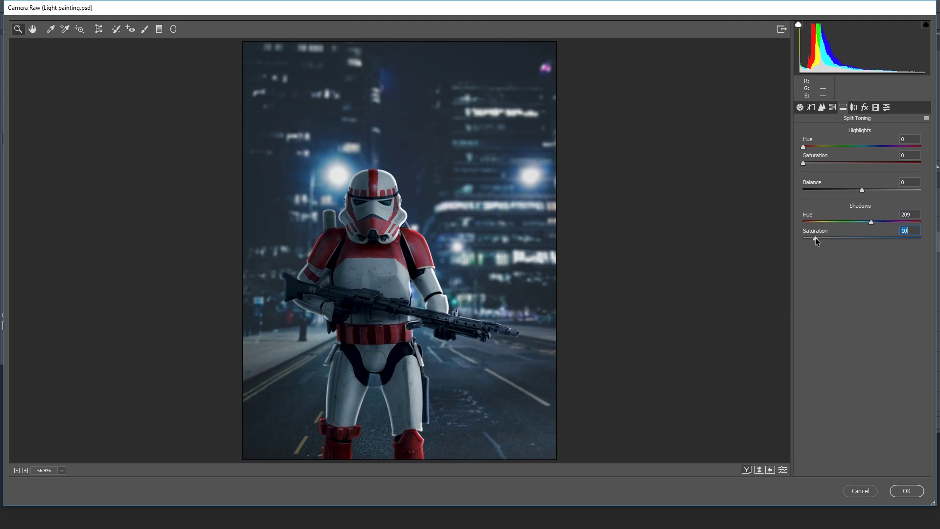
pyautogui.moveTo(871, 221); pyautogui.dragTo(873, 220)
# - Sharpen the merged image with Amount 33 and Radius 0.7
pyautogui.moveTo(818, 163)
pyautogui.mouseDown()
pyautogui.moveTo(809, 146)
pyautogui.moveTo(824, 146)
pyautogui.mouseUp()
pyautogui.click(822, 108)
pyautogui.moveTo(825, 163)
pyautogui.mouseDown()
pyautogui.moveTo(804, 164)
pyautogui.moveTo(825, 147)
pyautogui.mouseUp()
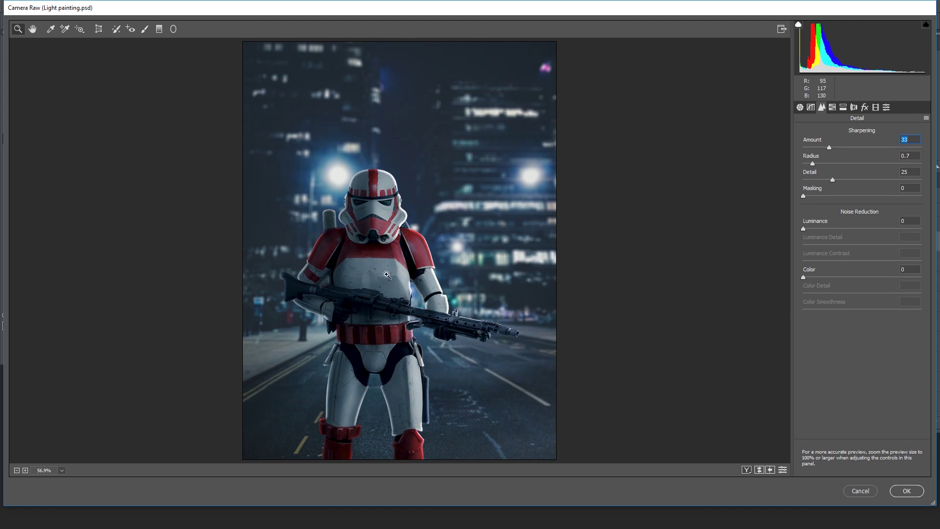
# - Slightly raise Contrast, Clarity, Dehaze, Vibrance and Saturation, and apply the Camera Raw Filter
pyautogui.click(801, 108)
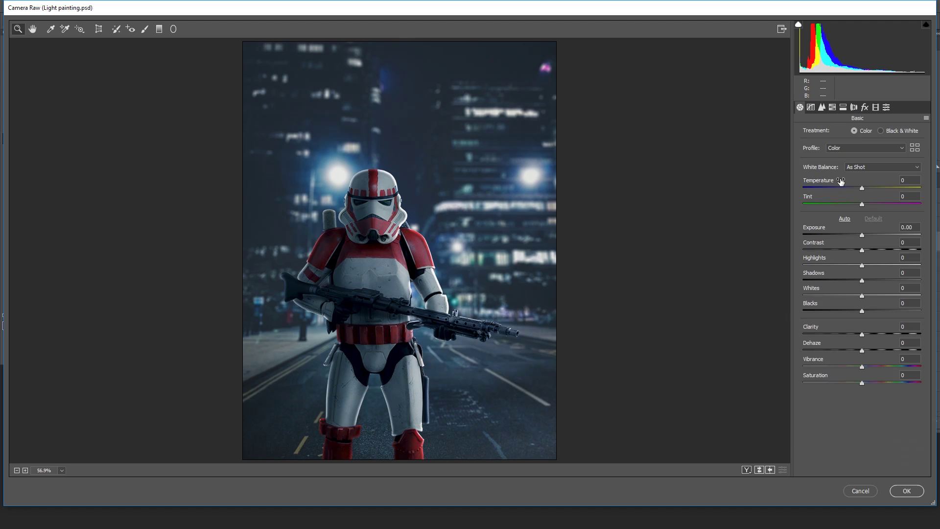
pyautogui.moveTo(862, 250); pyautogui.dragTo(867, 248)
pyautogui.moveTo(863, 351); pyautogui.dragTo(868, 336)
pyautogui.moveTo(863, 383)
pyautogui.mouseDown()
pyautogui.moveTo(854, 383)
pyautogui.moveTo(875, 366)
pyautogui.moveTo(856, 383)
pyautogui.moveTo(866, 368)
pyautogui.mouseUp()
pyautogui.click(907, 490)
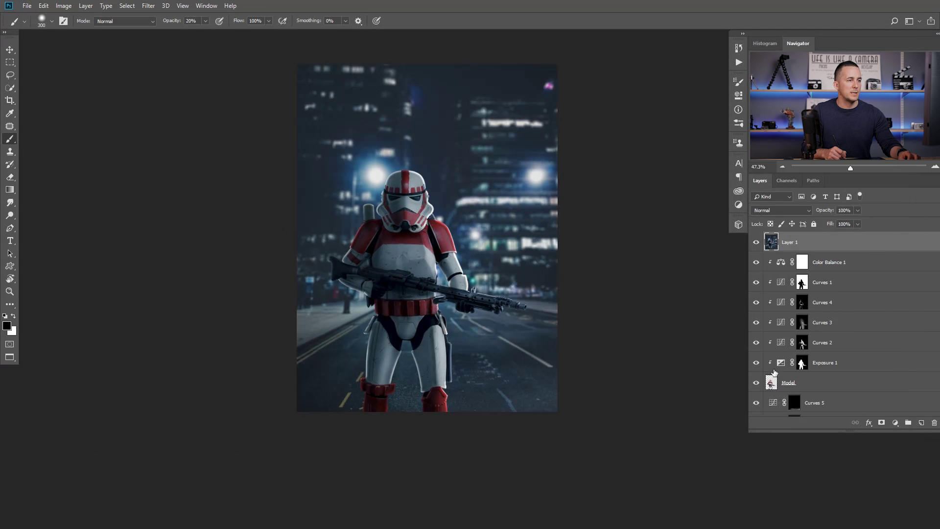
# - Compare before and after by hiding Layer 1, all adjustments and the Background copy, and showing Layer 1 again
pyautogui.moveTo(756, 362); pyautogui.dragTo(757, 243)
pyautogui.click(756, 243)
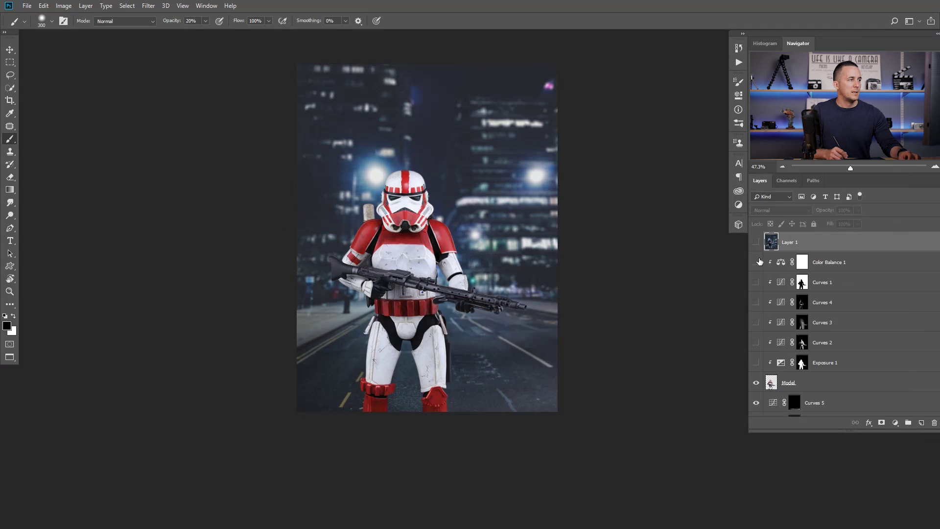
pyautogui.click(756, 402)
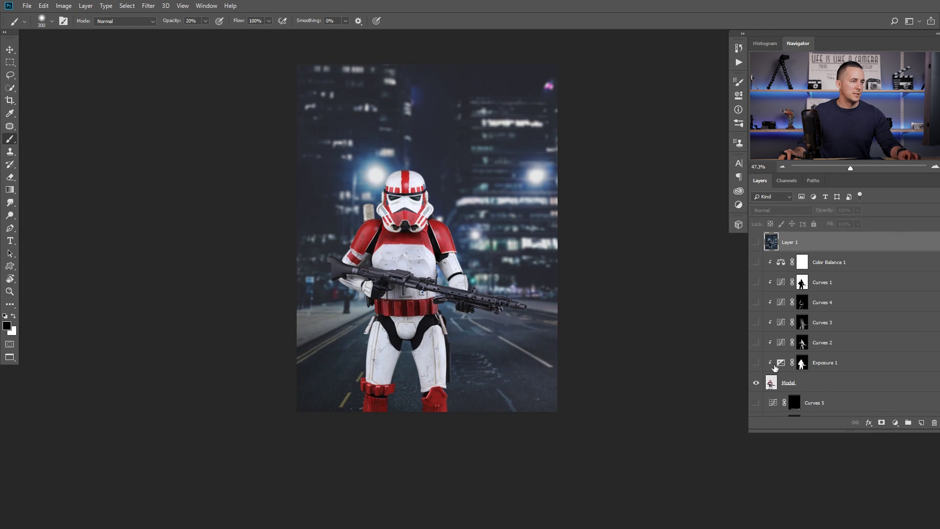
pyautogui.scroll(-3, 775, 368)
pyautogui.click(755, 366)
pyautogui.click(756, 386)
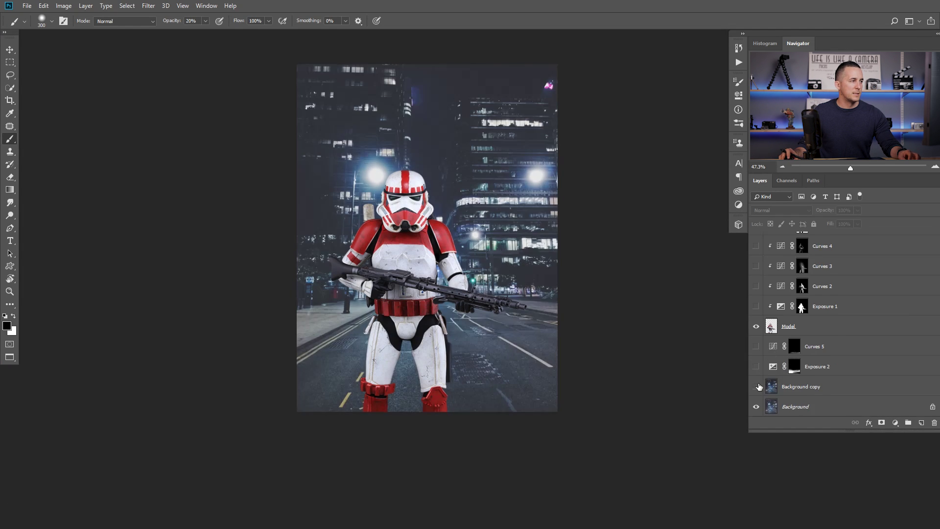
pyautogui.scroll(3, 773, 353)
pyautogui.click(756, 242)
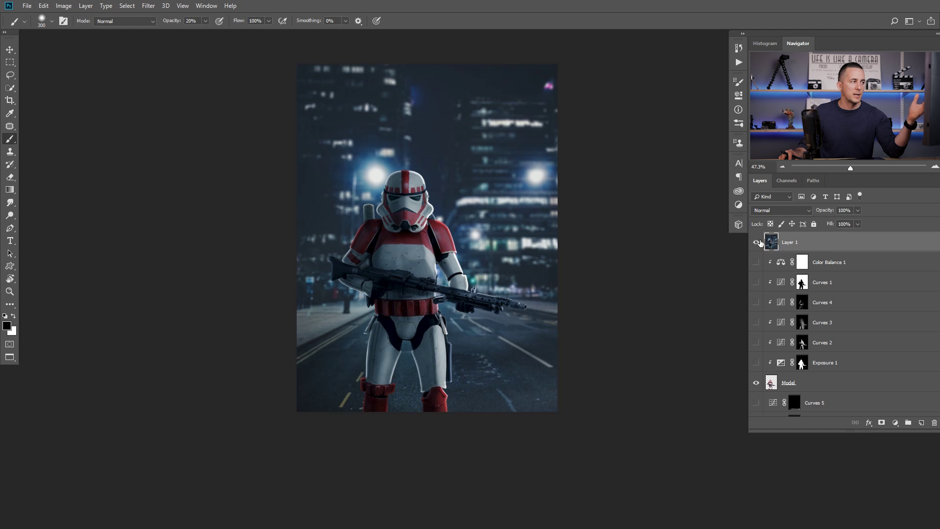
# - Reduce the brush size to 35 px
pyautogui.press('[')
pyautogui.press('[')
pyautogui.press('[')
pyautogui.press('[')
pyautogui.press('[')
pyautogui.press('[')
pyautogui.press('[')
pyautogui.press('[')
pyautogui.press('[')
pyautogui.press('[')
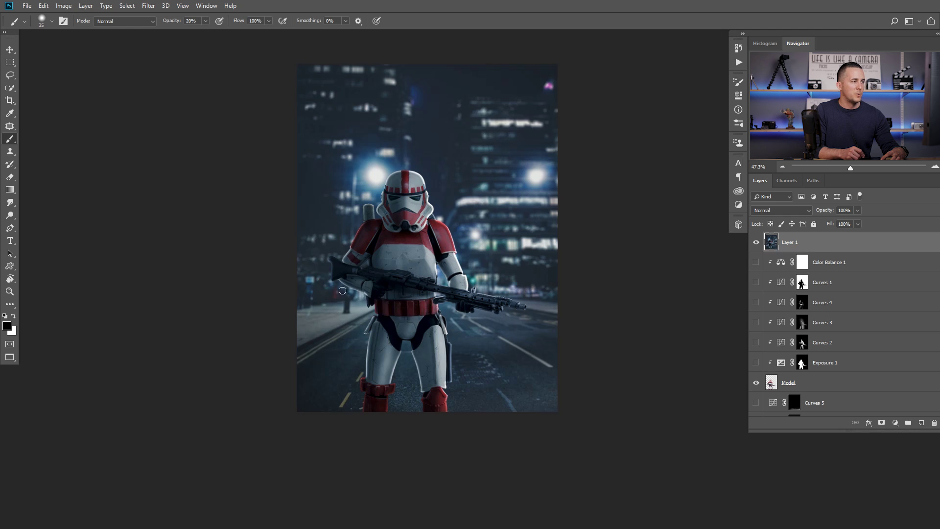
# - Hide Layer 1, show the adjustments clipped to the Model layer, and select the Exposure 1 mask with white as foreground
pyautogui.click(757, 243)
pyautogui.moveTo(756, 262); pyautogui.dragTo(756, 362)
pyautogui.click(803, 363)
pyautogui.press('x')
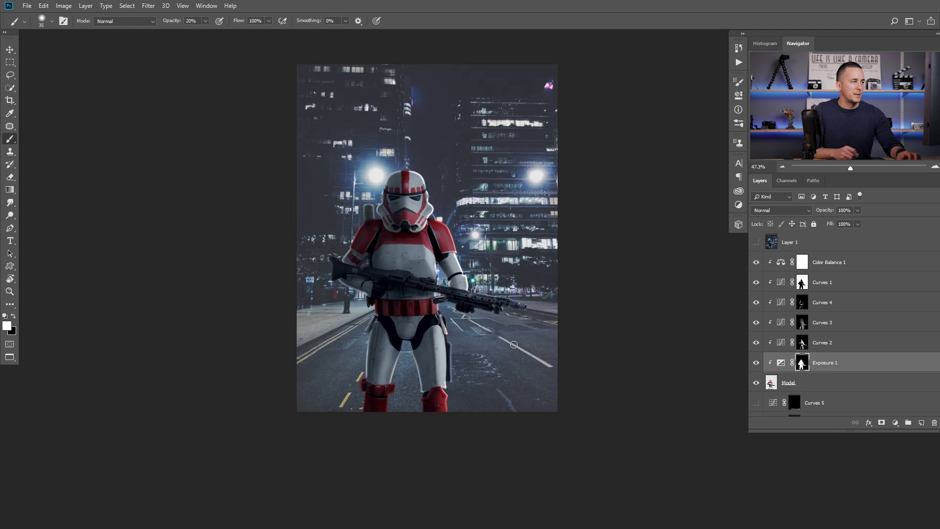
# - Paint white at 20% opacity on the Exposure 1 mask along the trooper's shoulder, arm and outer leg edges
pyautogui.scroll(5, 356, 274)
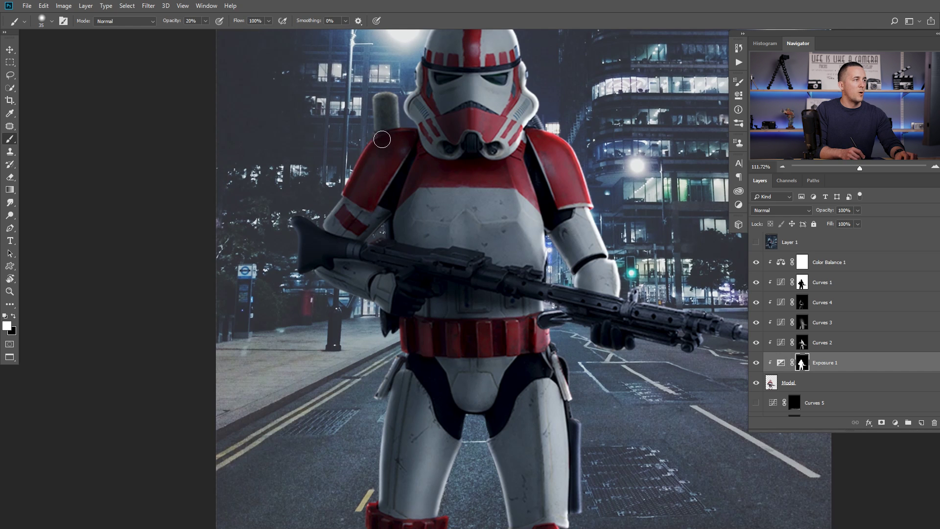
pyautogui.moveTo(419, 108)
pyautogui.mouseDown()
pyautogui.moveTo(392, 209)
pyautogui.moveTo(362, 243)
pyautogui.mouseUp()
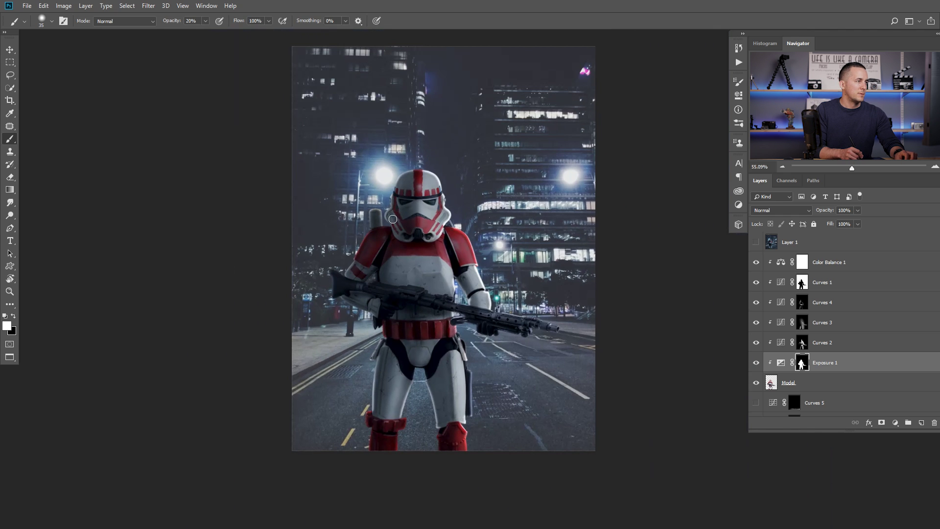
pyautogui.moveTo(377, 375); pyautogui.dragTo(373, 392)
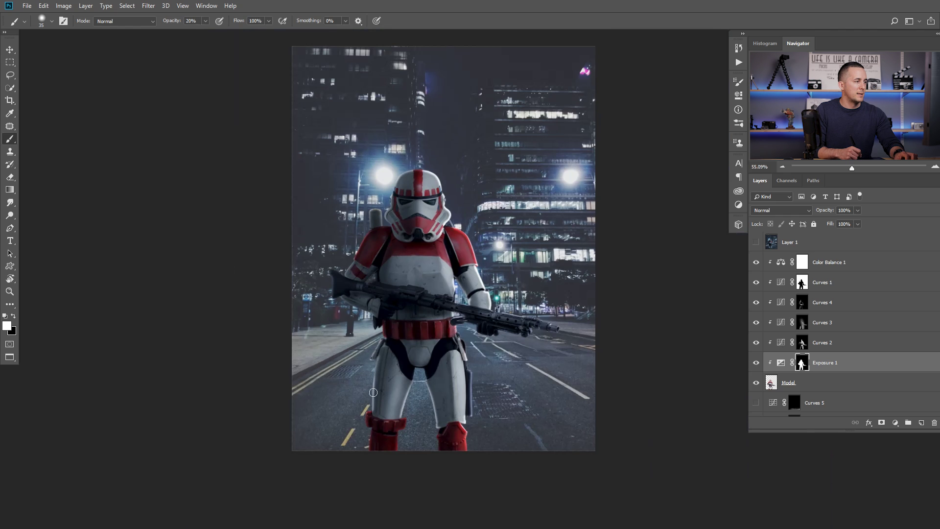
pyautogui.click(795, 264)
pyautogui.hotkey('ctrl', 'alt', 'shift', 'e')
pyautogui.press('x')
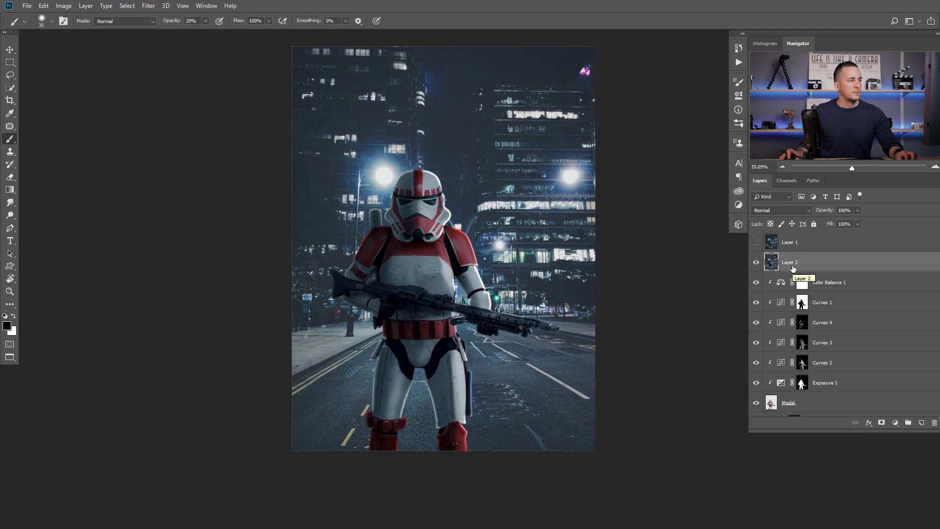
pyautogui.click(780, 383)
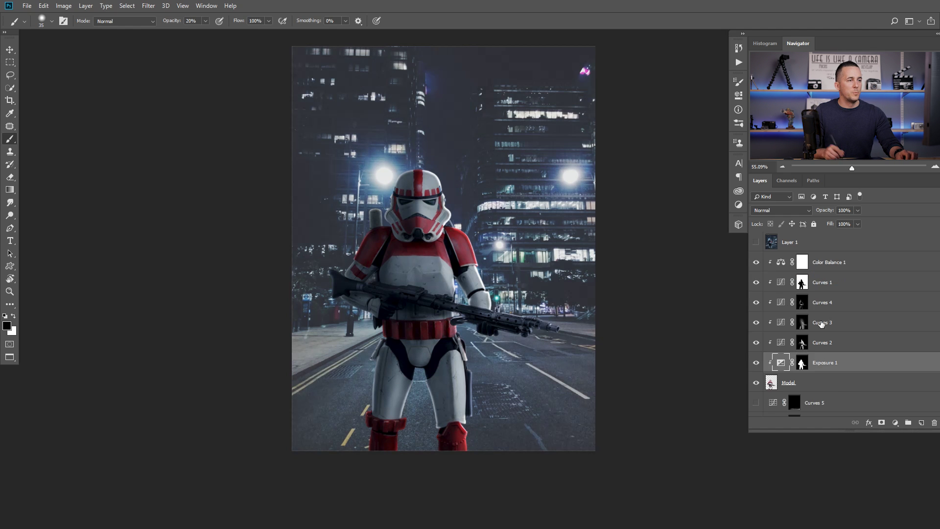
# - Show the Background copy, stamp all visible layers above Color Balance 1, and reapply the previous Camera Raw grading
pyautogui.scroll(-3, 823, 327)
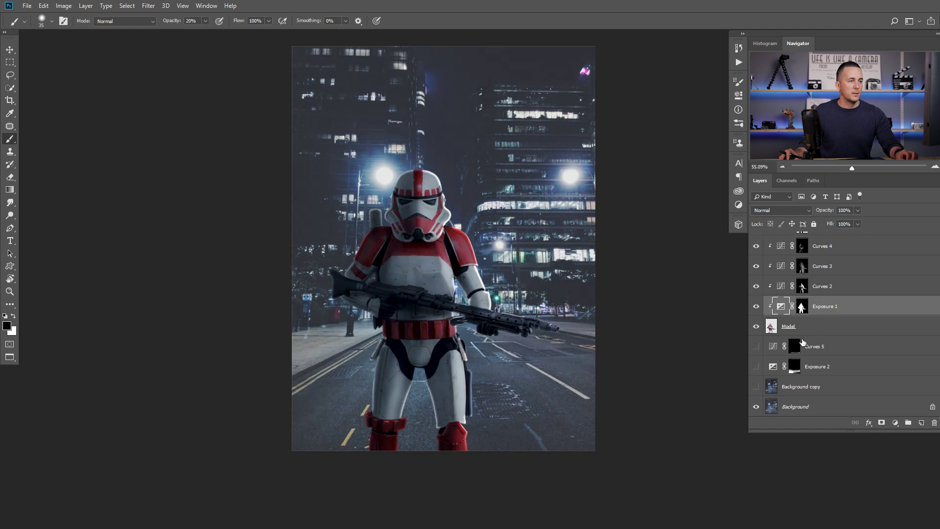
pyautogui.click(756, 387)
pyautogui.scroll(3, 810, 346)
pyautogui.hotkey('ctrl', 'shift', 'alt', 'e')
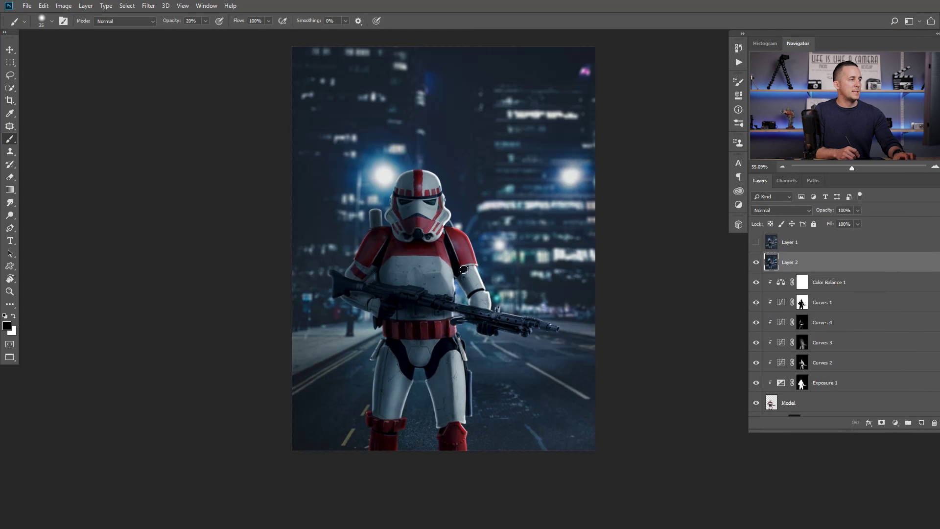
pyautogui.scroll(-3, 463, 270)
pyautogui.moveTo(469, 268); pyautogui.dragTo(390, 265)
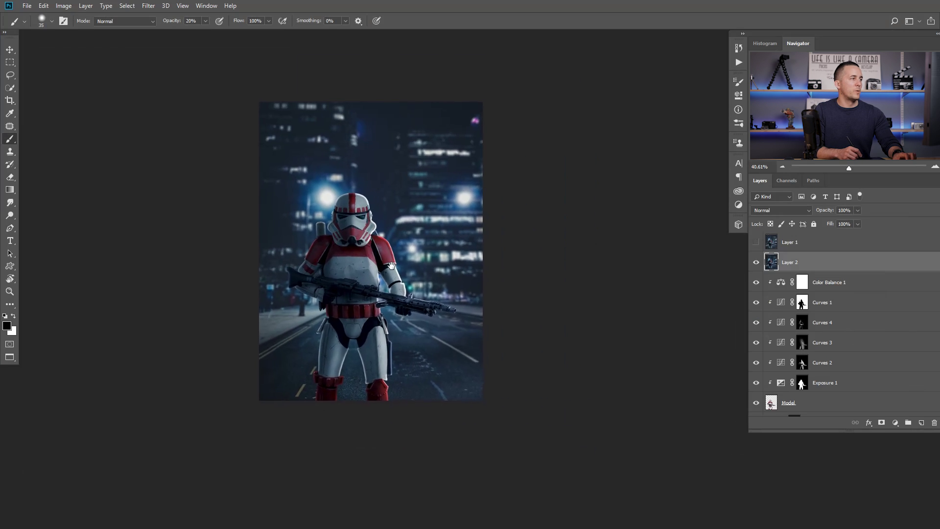